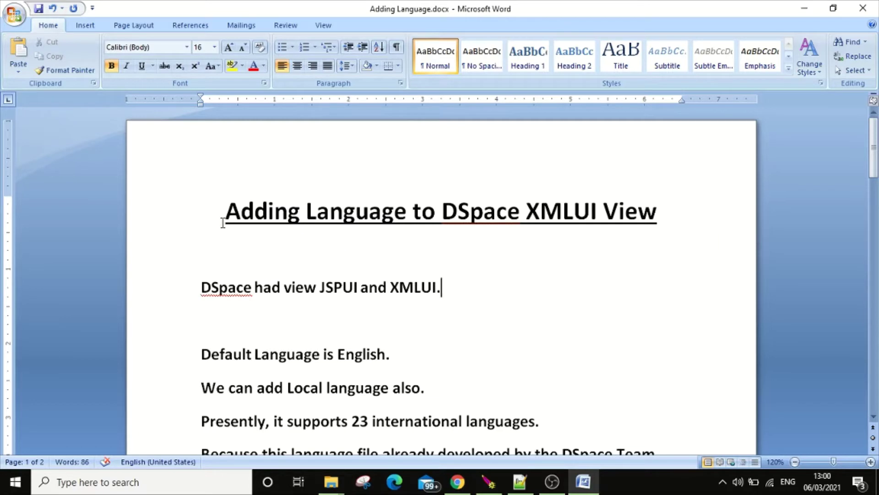
- Review the notes' title, the line on the JSPUI and XMLUI views, and the default language line
{"action": "left_click", "coordinate": [401, 206]}
{"action": "left_click_drag", "start_coordinate": [227, 215], "coordinate": [636, 208]}
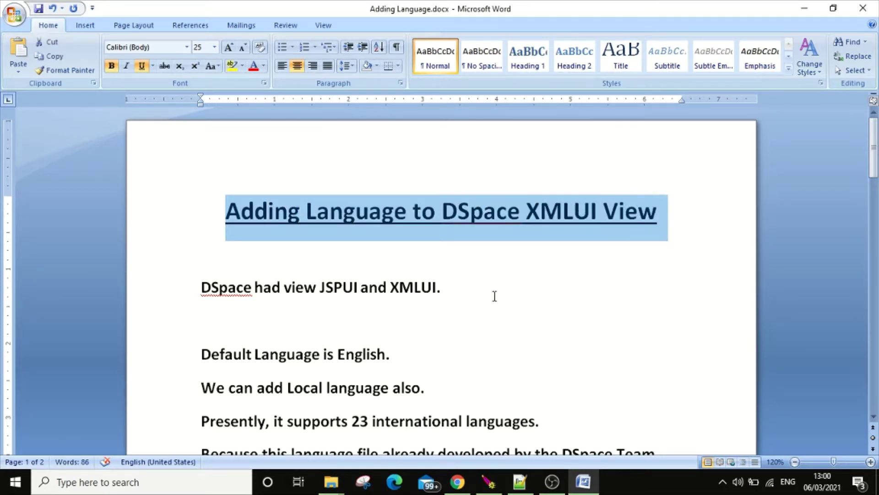
{"action": "left_click", "coordinate": [260, 264]}
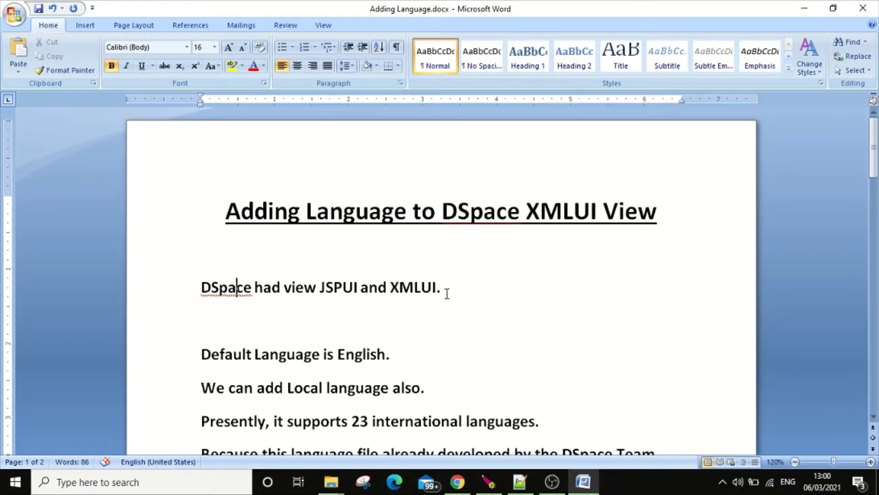
{"action": "double_click", "coordinate": [332, 289]}
{"action": "left_click", "coordinate": [415, 287]}
{"action": "left_click", "coordinate": [455, 289]}
{"action": "scroll", "coordinate": [219, 353], "scroll_direction": "down", "scroll_amount": 1}
{"action": "mouse_move", "coordinate": [201, 316]}
{"action": "left_mouse_down"}
{"action": "mouse_move", "coordinate": [380, 317]}
{"action": "mouse_move", "coordinate": [211, 315]}
{"action": "left_mouse_up"}
{"action": "left_click", "coordinate": [417, 343]}
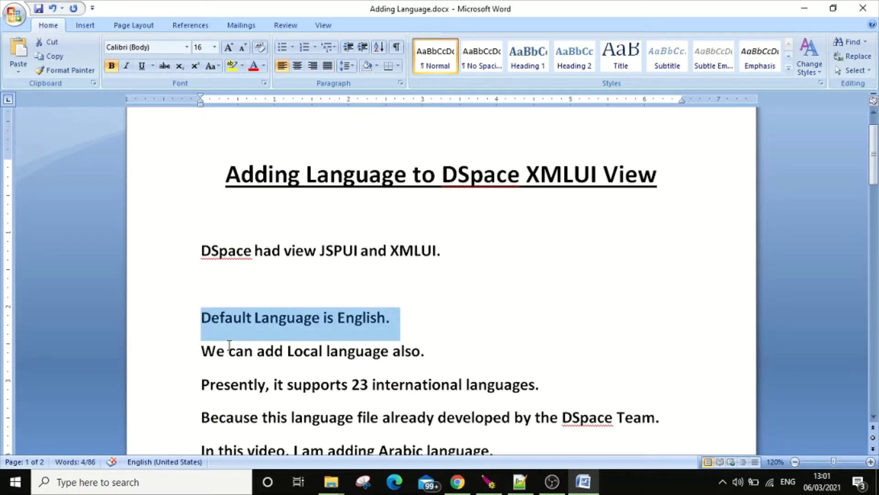
- Read through the notes on adding local languages, supported international languages, Arabic, and developing a code sheet
{"action": "left_click_drag", "start_coordinate": [201, 362], "coordinate": [420, 356]}
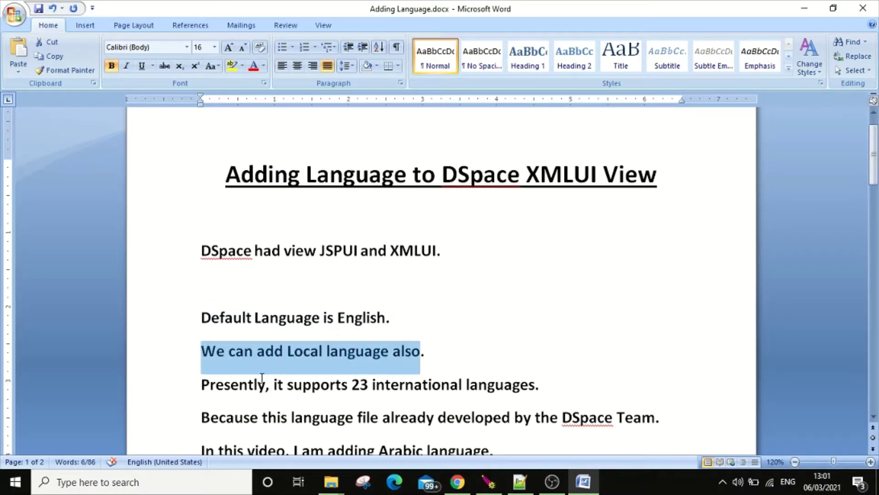
{"action": "scroll", "coordinate": [259, 378], "scroll_direction": "down", "scroll_amount": 1}
{"action": "left_click", "coordinate": [446, 319]}
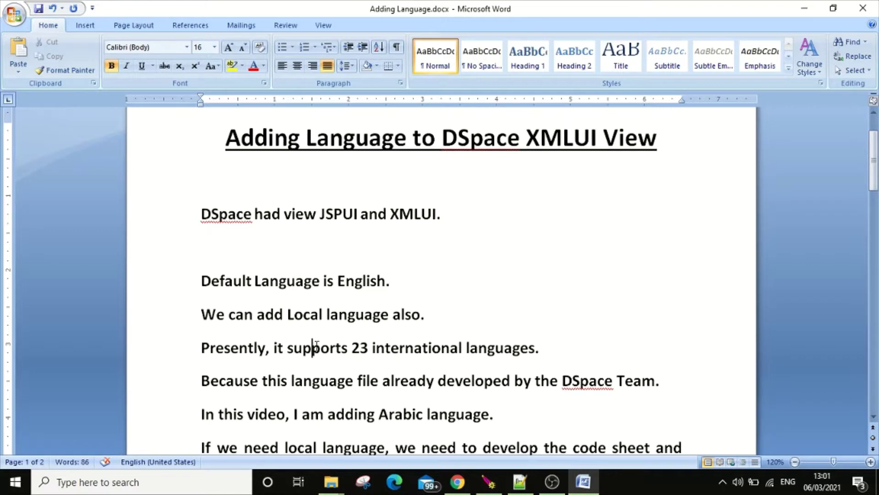
{"action": "left_click_drag", "start_coordinate": [320, 347], "coordinate": [471, 367]}
{"action": "scroll", "coordinate": [263, 380], "scroll_direction": "down", "scroll_amount": 1}
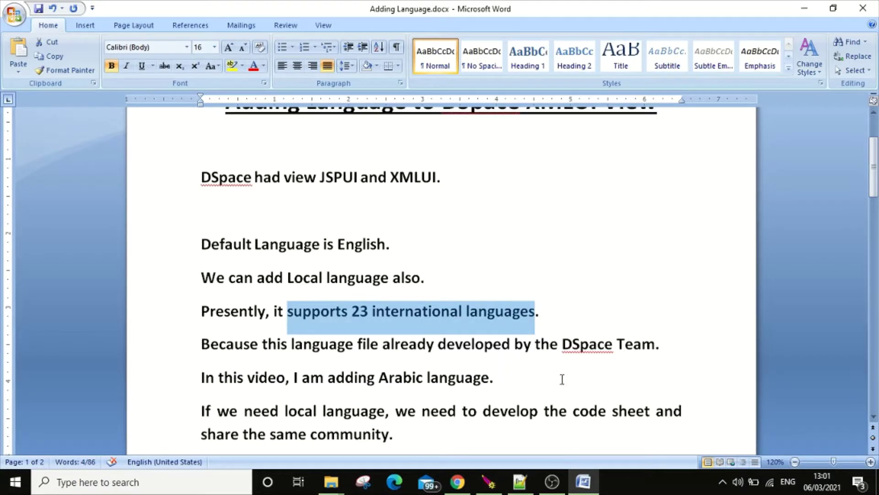
{"action": "left_click", "coordinate": [520, 384]}
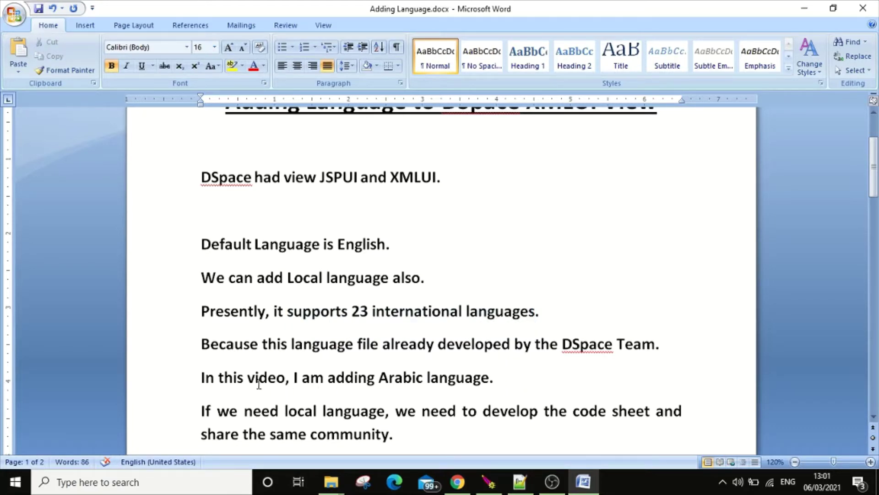
{"action": "left_click_drag", "start_coordinate": [227, 378], "coordinate": [507, 380]}
{"action": "left_click", "coordinate": [514, 381]}
{"action": "left_click_drag", "start_coordinate": [407, 433], "coordinate": [201, 409]}
{"action": "left_click", "coordinate": [357, 422]}
{"action": "left_click", "coordinate": [404, 437]}
{"action": "left_click_drag", "start_coordinate": [200, 411], "coordinate": [393, 434]}
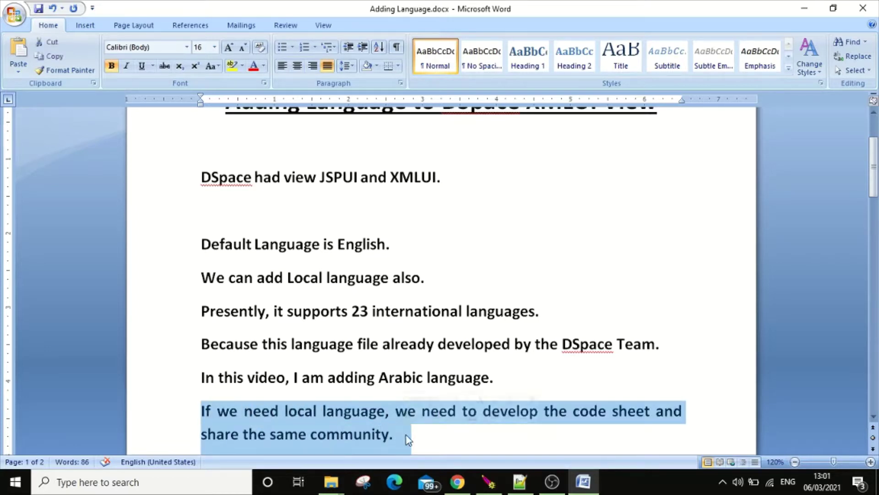
{"action": "left_click", "coordinate": [422, 435]}
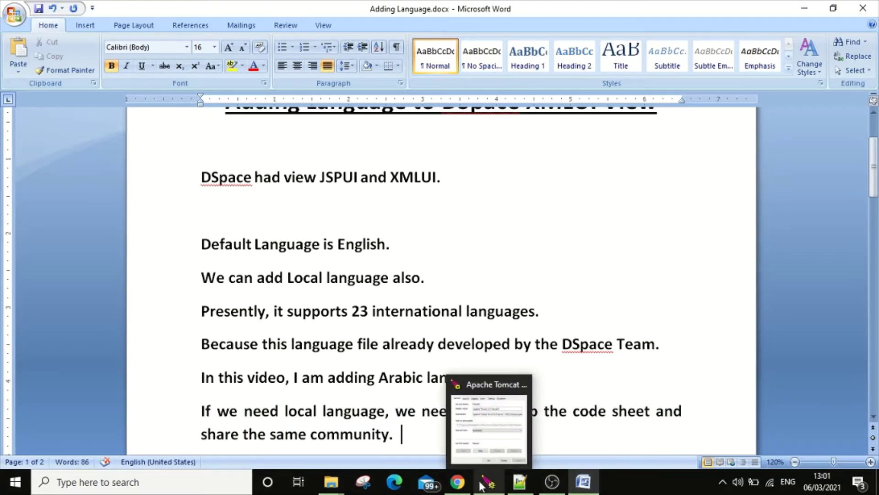
- Switch to Chrome and examine the DSpace XMLUI home page, from the communities list down to the RSS feeds
{"action": "left_click", "coordinate": [463, 484]}
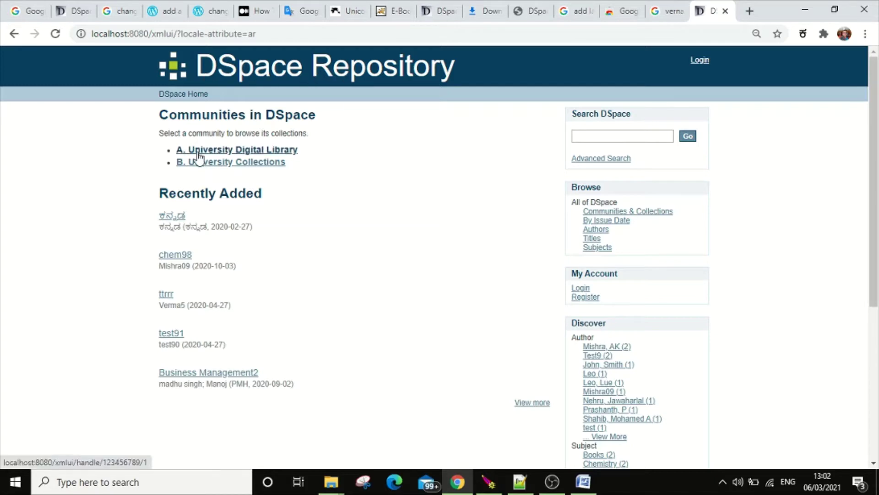
{"action": "scroll", "coordinate": [557, 293], "scroll_direction": "down", "scroll_amount": 5}
{"action": "scroll", "coordinate": [565, 306], "scroll_direction": "up", "scroll_amount": 5}
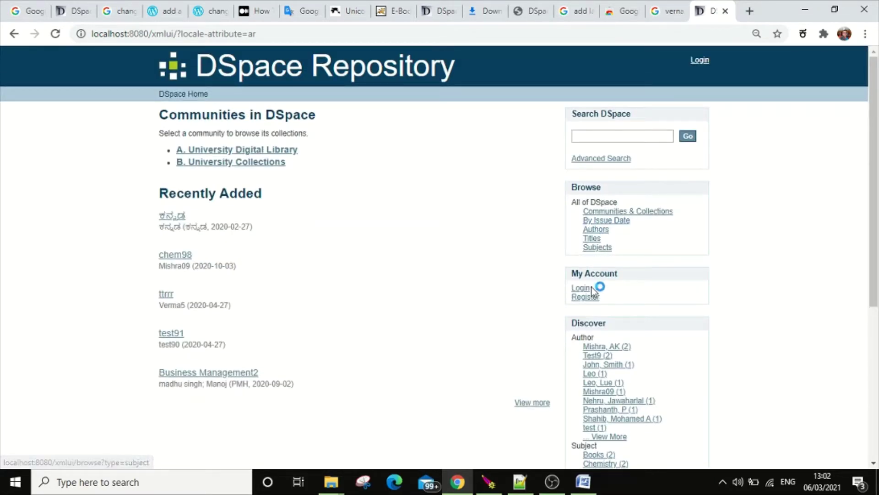
{"action": "scroll", "coordinate": [592, 339], "scroll_direction": "down", "scroll_amount": 5}
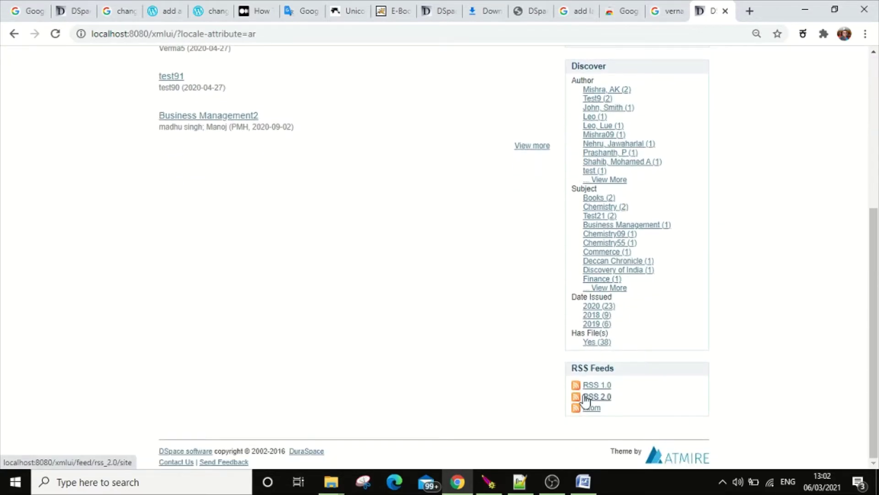
{"action": "scroll", "coordinate": [592, 356], "scroll_direction": "up", "scroll_amount": 2}
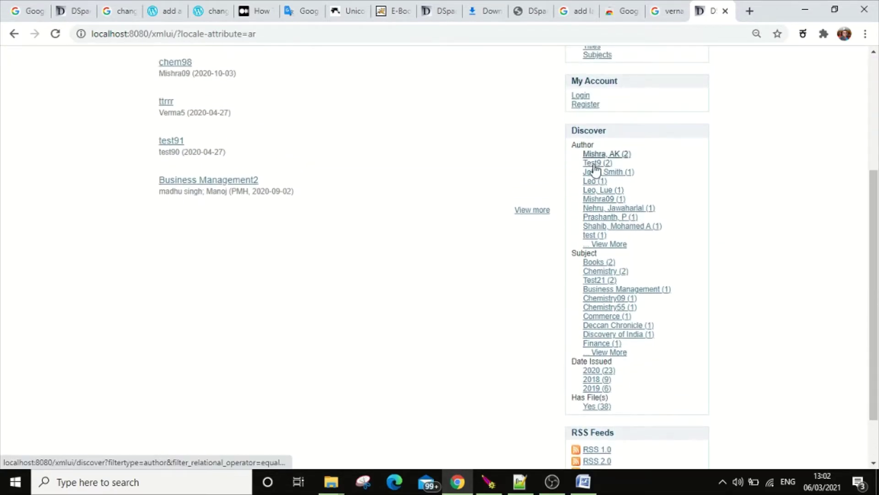
{"action": "scroll", "coordinate": [606, 274], "scroll_direction": "up", "scroll_amount": 1}
{"action": "scroll", "coordinate": [605, 275], "scroll_direction": "up", "scroll_amount": 4}
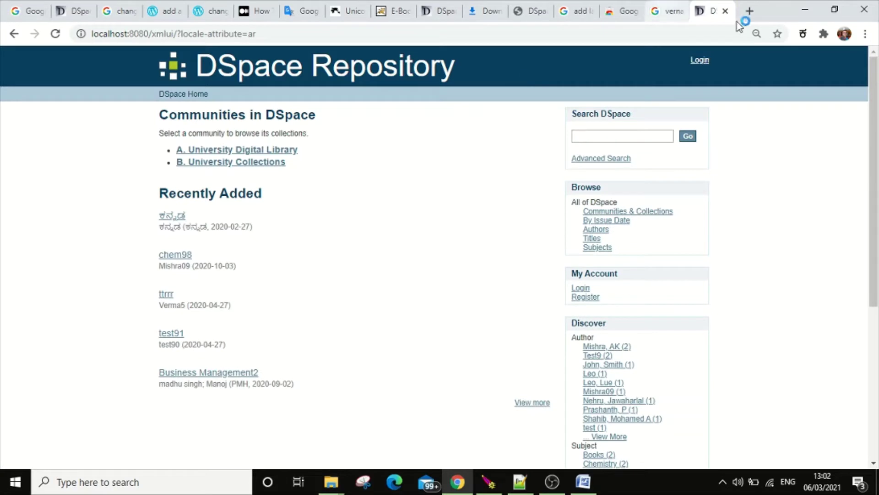
- Switch to the Apache Tomcat 9.0 Tomcat9 properties and stop the service
{"action": "left_click", "coordinate": [491, 483]}
{"action": "left_click", "coordinate": [442, 335]}
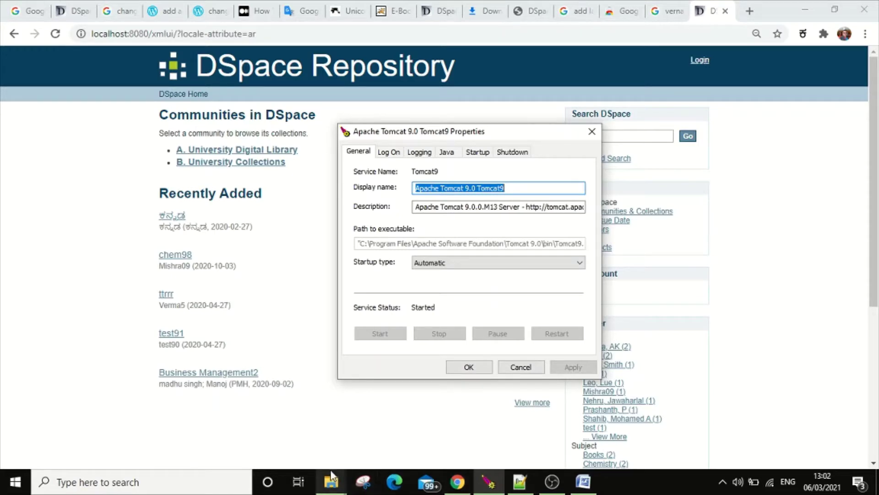
{"action": "left_click", "coordinate": [341, 488]}
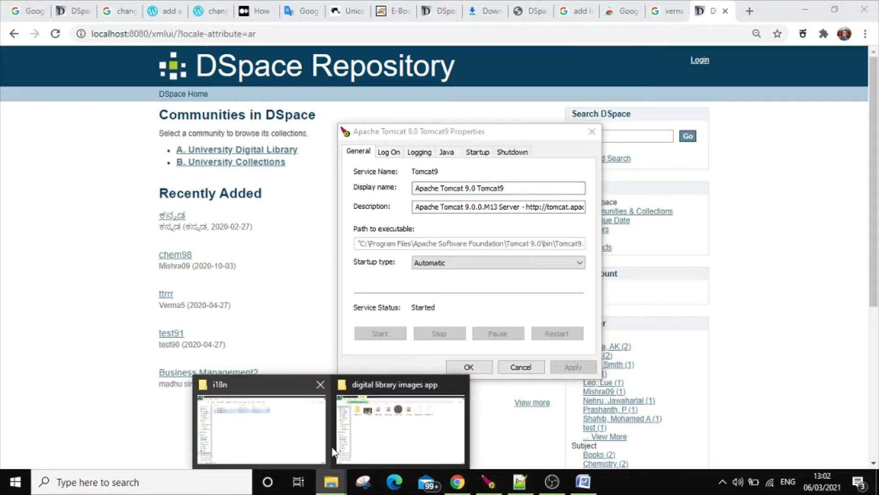
- Return to the Word notes and examine the listed config folder paths, local.cfg, webui.supported.locales and dspace.cfg
{"action": "left_click", "coordinate": [582, 481]}
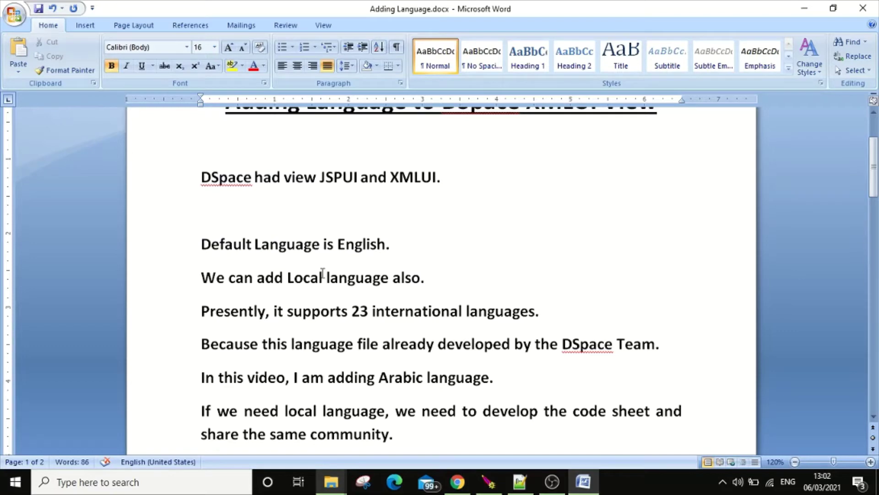
{"action": "scroll", "coordinate": [413, 349], "scroll_direction": "down", "scroll_amount": 4}
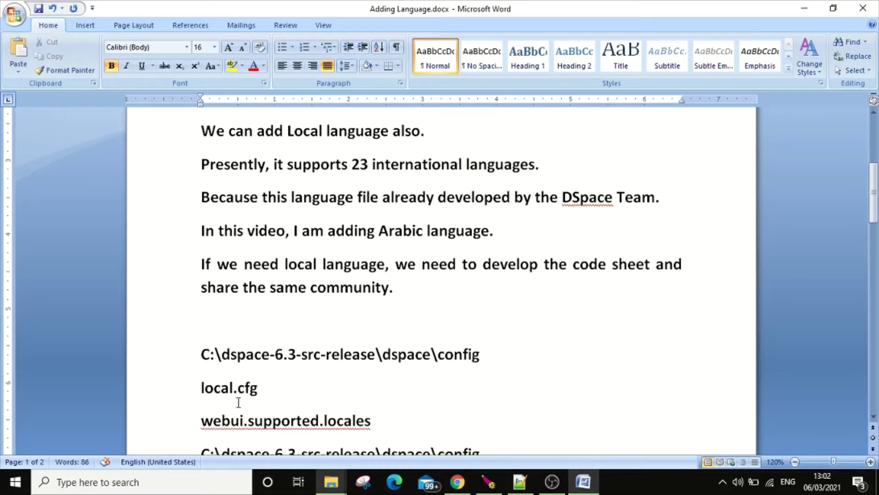
{"action": "left_click", "coordinate": [479, 365]}
{"action": "scroll", "coordinate": [274, 389], "scroll_direction": "down", "scroll_amount": 1}
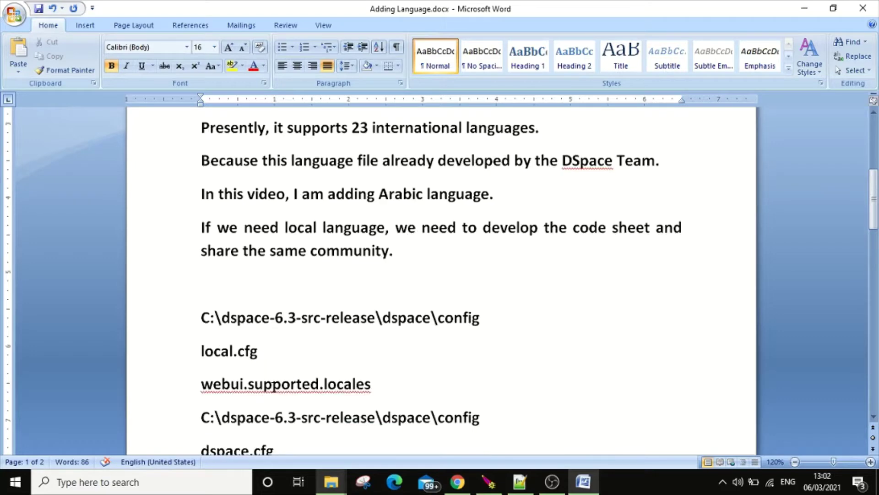
{"action": "scroll", "coordinate": [274, 388], "scroll_direction": "down", "scroll_amount": 1}
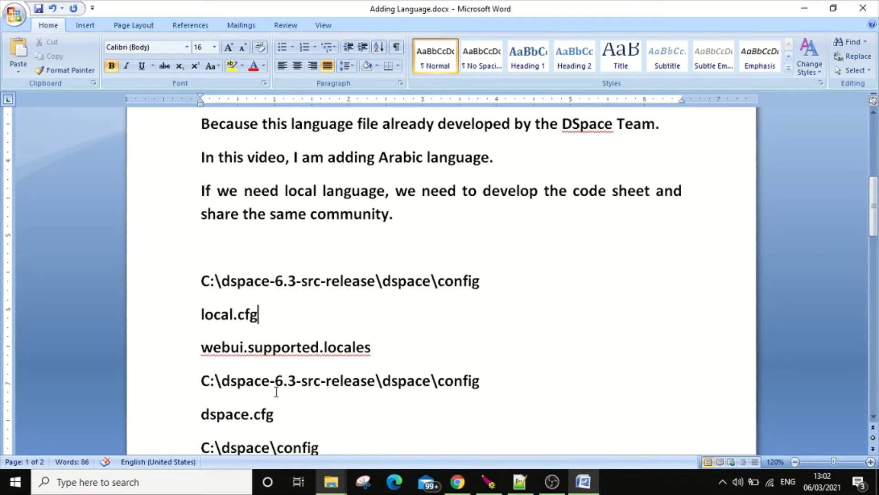
{"action": "left_click", "coordinate": [275, 281]}
{"action": "left_click", "coordinate": [300, 411]}
{"action": "scroll", "coordinate": [341, 348], "scroll_direction": "up", "scroll_amount": 1}
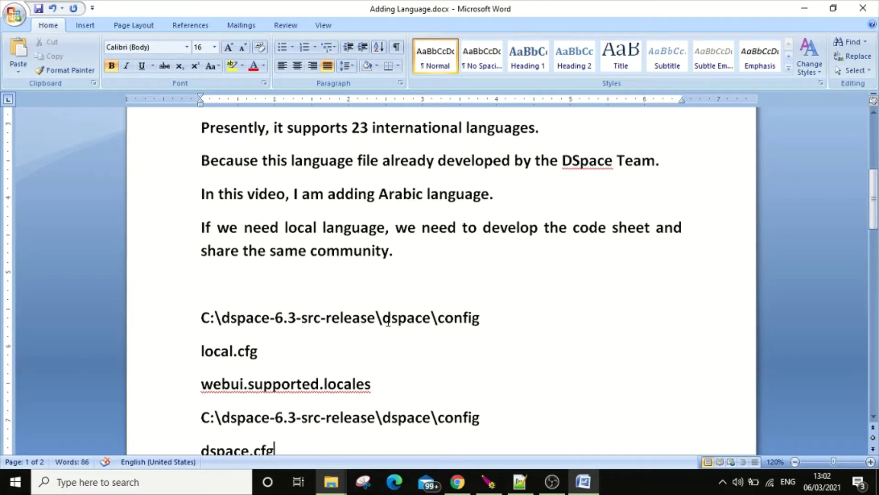
- Minimize the open windows and browse in File Explorer to C:\dspace-6.3-src-release\dspace\config
{"action": "left_click", "coordinate": [805, 7]}
{"action": "left_click", "coordinate": [806, 8]}
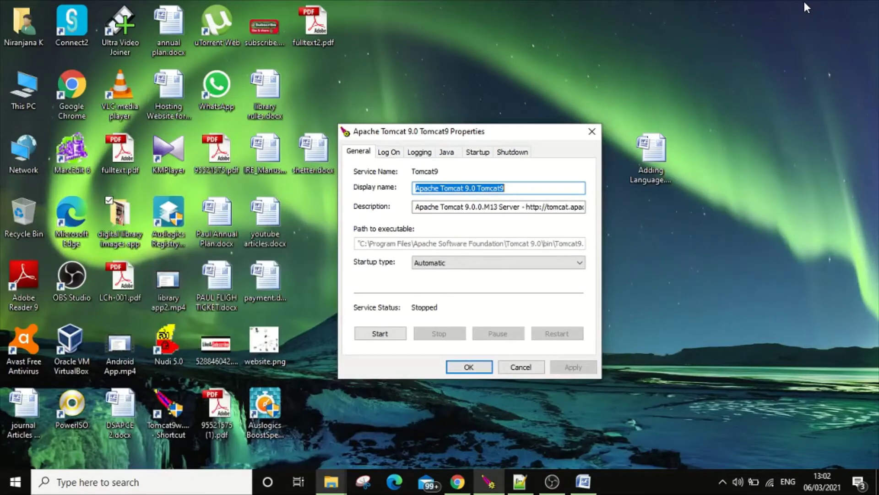
{"action": "left_click", "coordinate": [36, 103]}
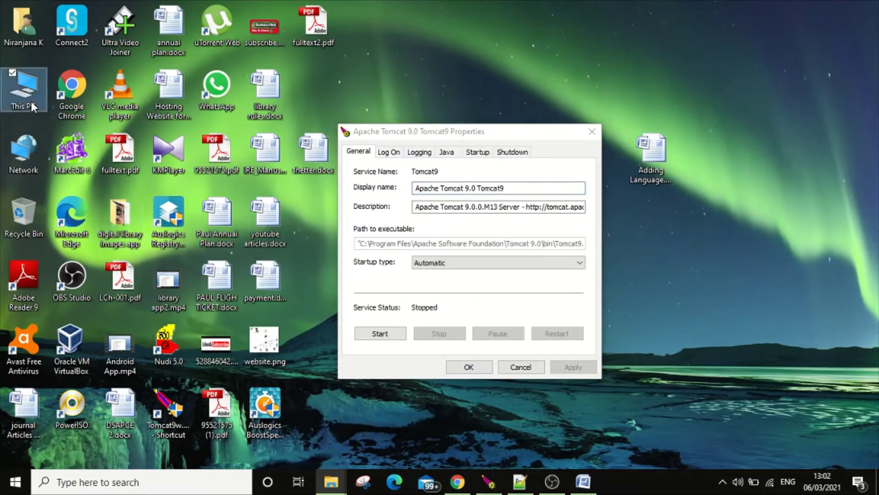
{"action": "double_click", "coordinate": [31, 103]}
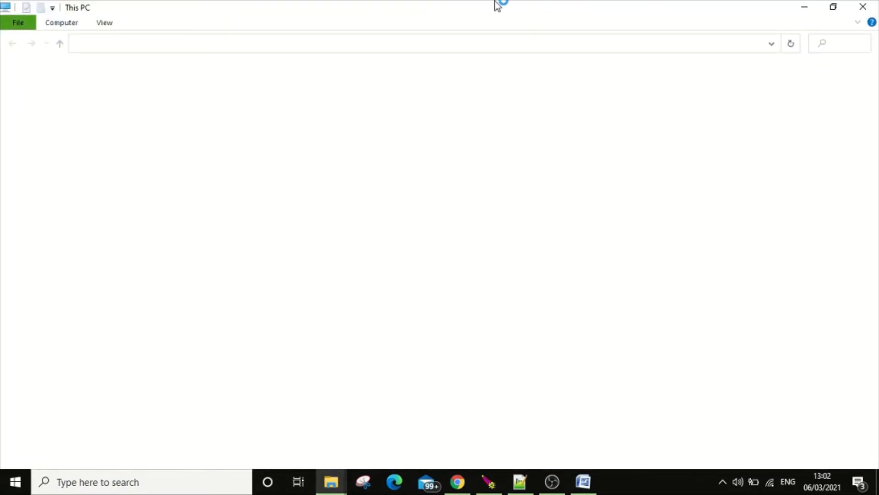
{"action": "double_click", "coordinate": [210, 194]}
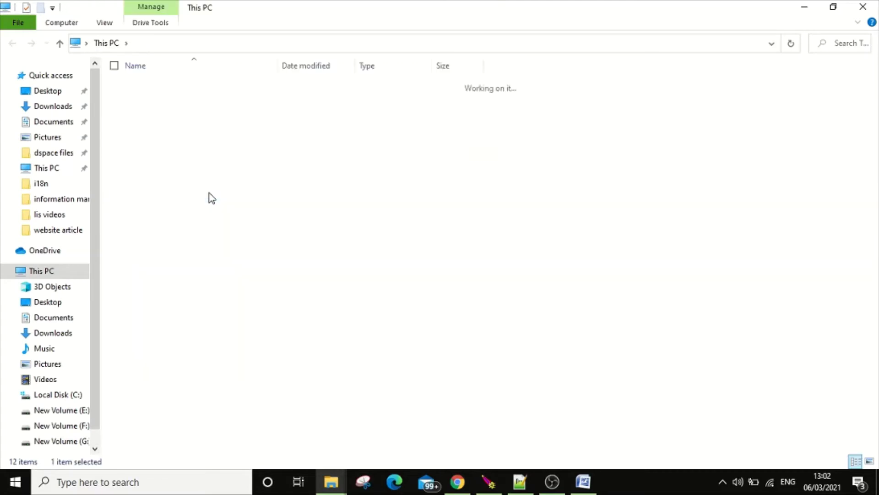
{"action": "left_click", "coordinate": [192, 195]}
{"action": "double_click", "coordinate": [192, 197]}
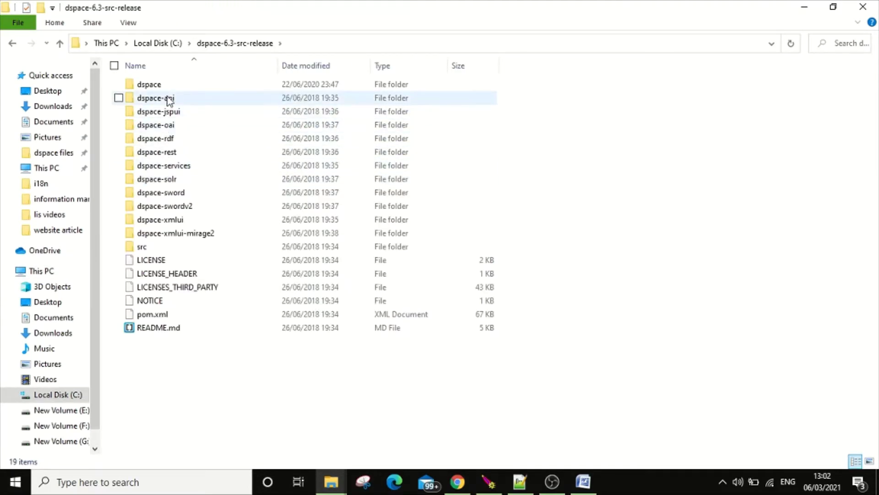
{"action": "double_click", "coordinate": [168, 88]}
{"action": "double_click", "coordinate": [162, 98]}
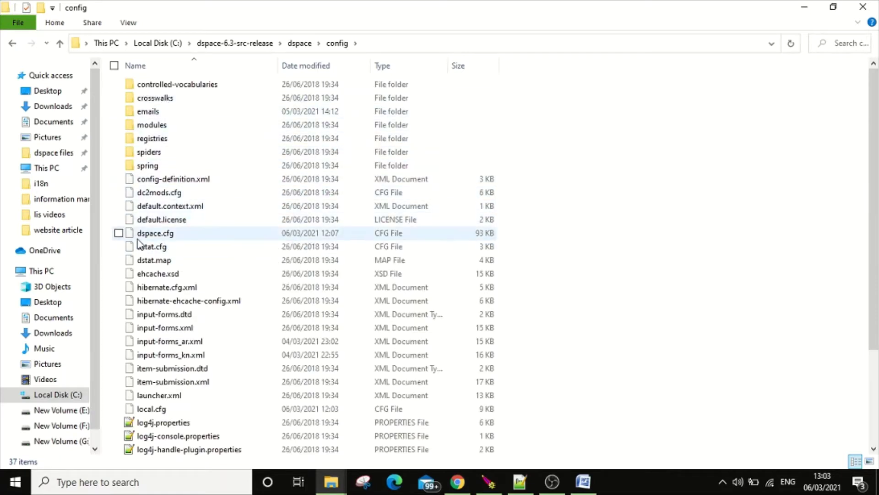
- Open dspace.cfg from the config folder in Notepad++ and skim its general, database and connection settings
{"action": "left_click", "coordinate": [147, 412]}
{"action": "left_click", "coordinate": [168, 221]}
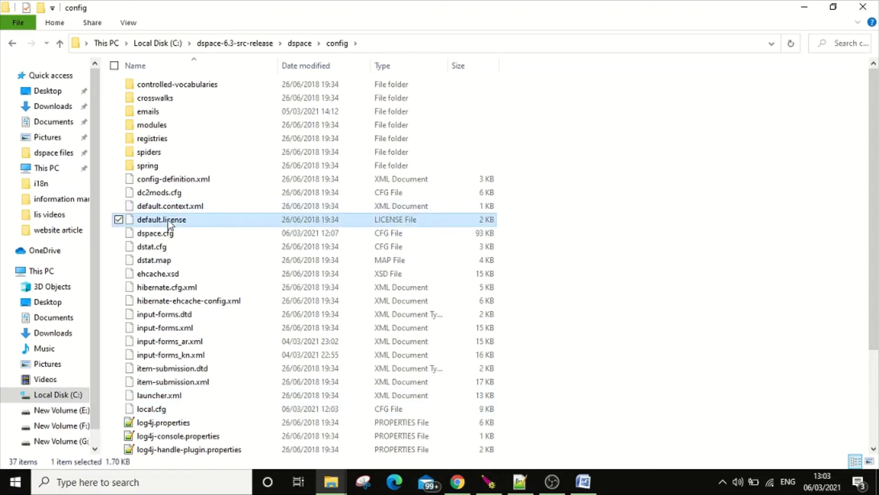
{"action": "left_click", "coordinate": [156, 410]}
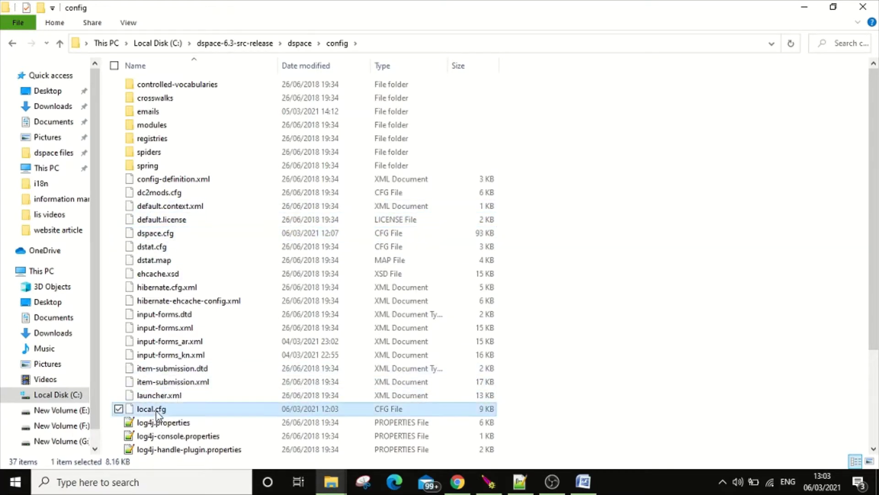
{"action": "right_click", "coordinate": [174, 234]}
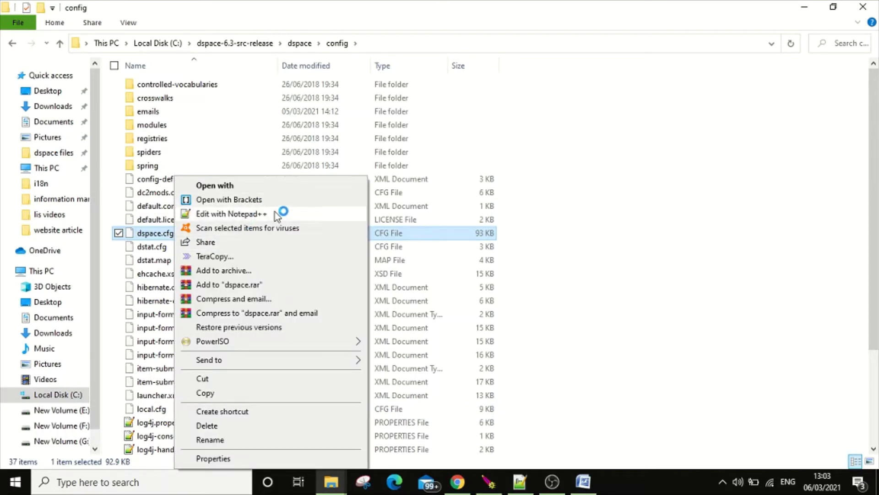
{"action": "left_click", "coordinate": [240, 218]}
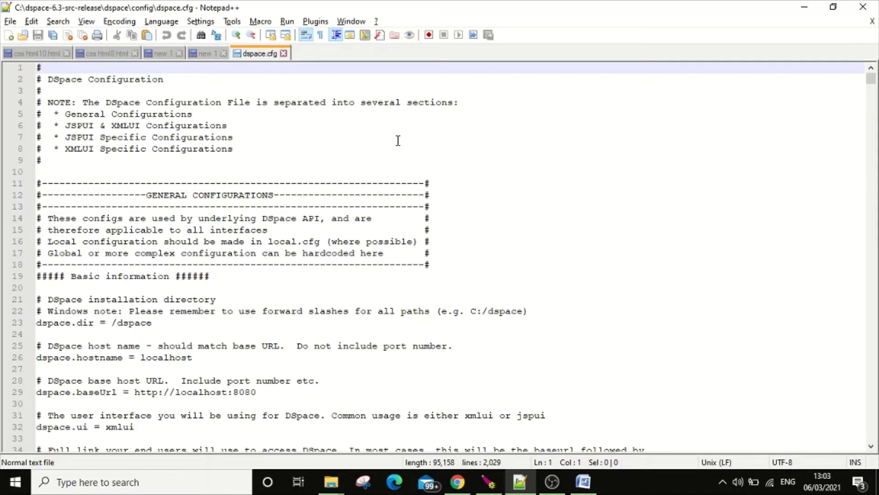
{"action": "left_click", "coordinate": [398, 140]}
{"action": "scroll", "coordinate": [170, 310], "scroll_direction": "down", "scroll_amount": 1}
{"action": "scroll", "coordinate": [277, 351], "scroll_direction": "down", "scroll_amount": 4}
{"action": "scroll", "coordinate": [277, 352], "scroll_direction": "down", "scroll_amount": 20}
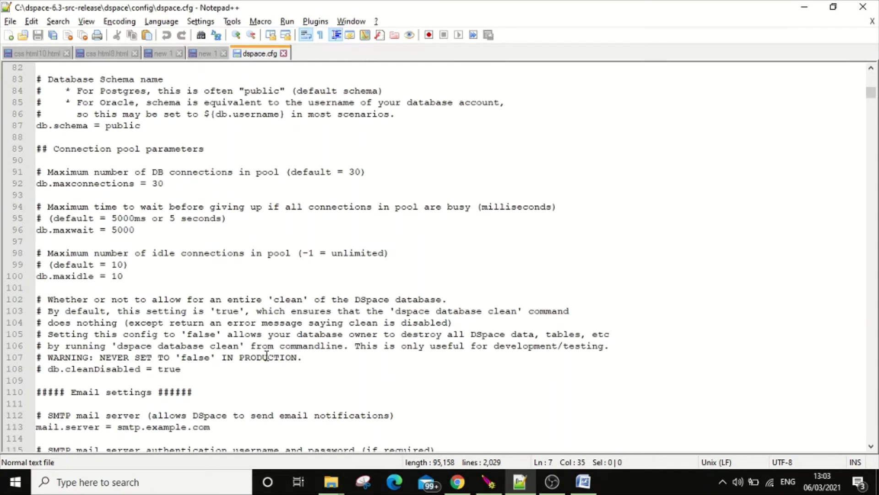
{"action": "scroll", "coordinate": [260, 357], "scroll_direction": "up", "scroll_amount": 15}
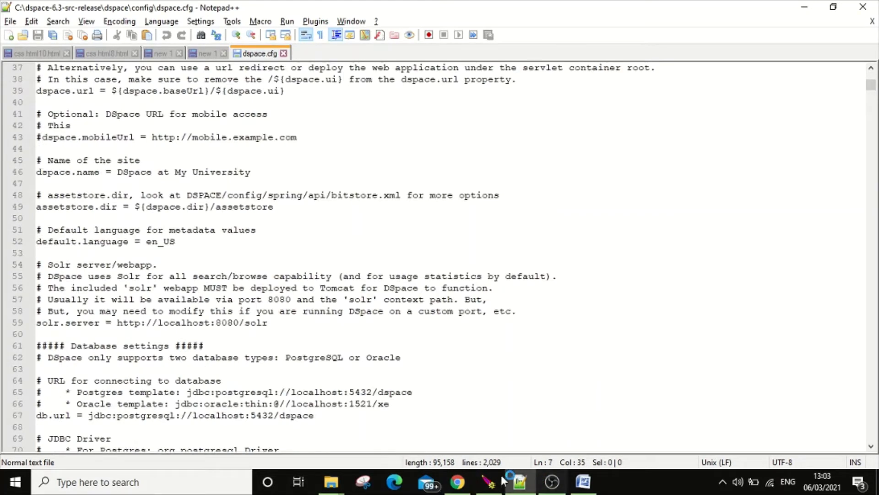
- Copy the text webui.supported.locales from the Word notes and return to dspace.cfg in Notepad++
{"action": "left_click", "coordinate": [583, 482]}
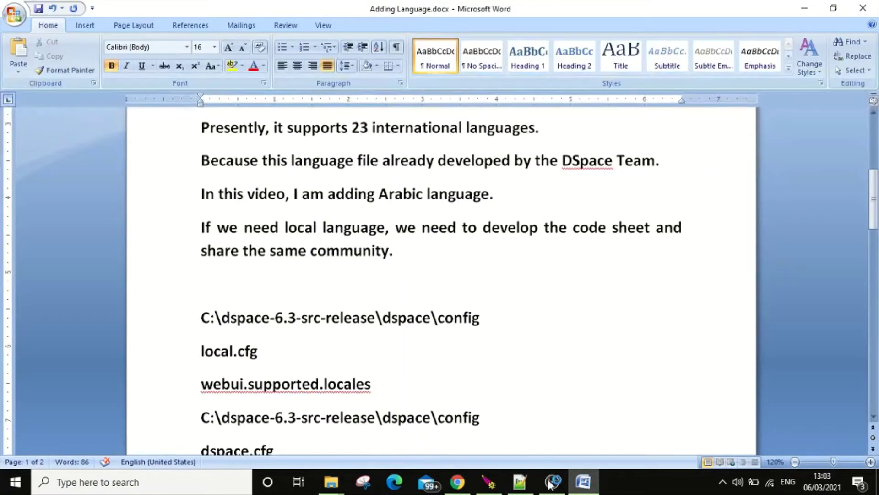
{"action": "left_click_drag", "start_coordinate": [372, 393], "coordinate": [203, 392]}
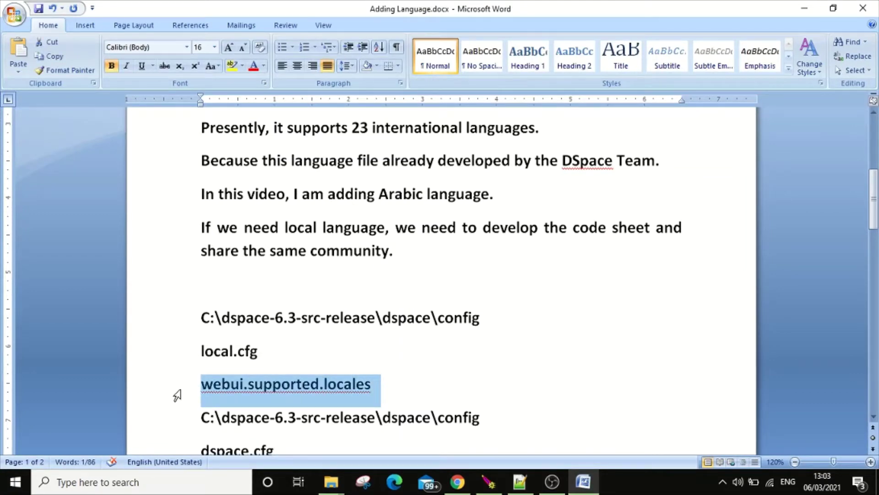
{"action": "key", "text": "ctrl+c"}
{"action": "key", "text": "alt+Tab"}
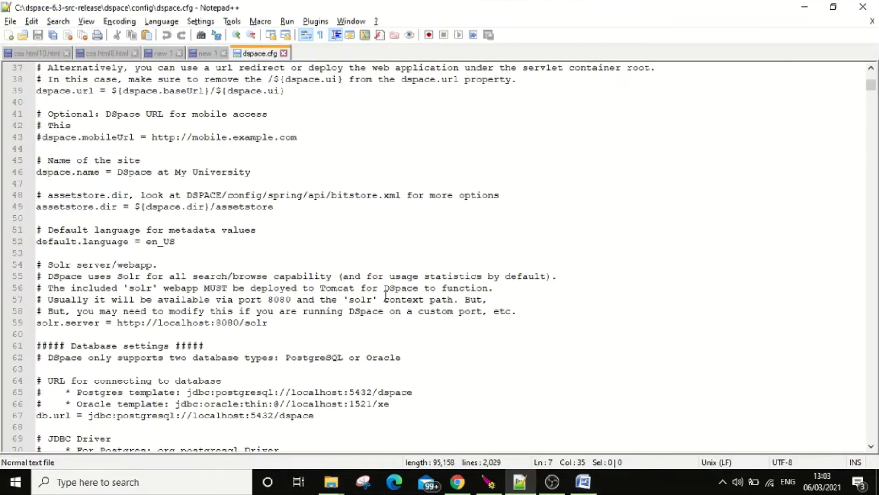
- Find the webui.supported.locales setting in dspace.cfg using the copied text
{"action": "left_click", "coordinate": [317, 221]}
{"action": "key", "text": "ctrl+f"}
{"action": "key", "text": "ctrl+v"}
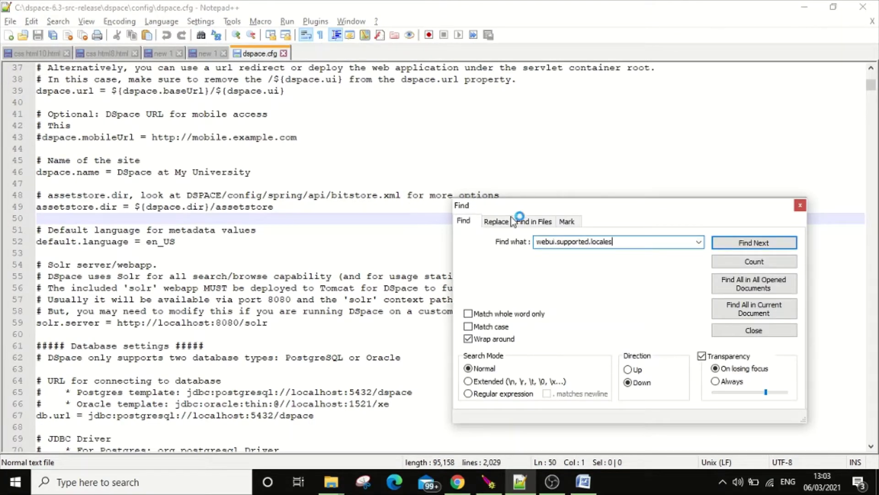
{"action": "left_click", "coordinate": [748, 243]}
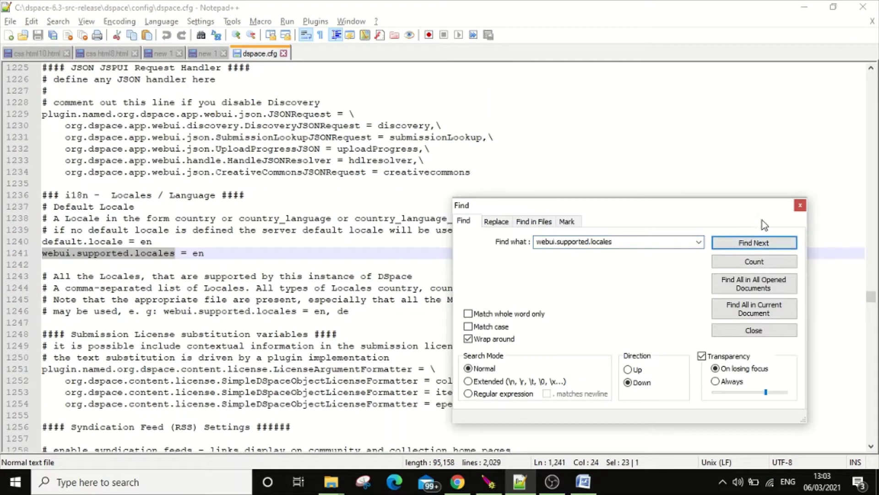
{"action": "left_click", "coordinate": [801, 206]}
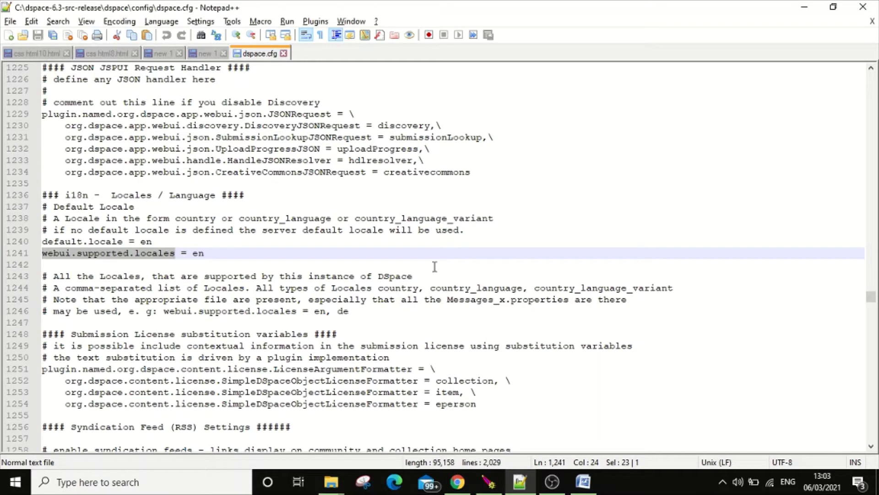
- Add ar to the webui.supported.locales line in dspace.cfg so that it reads en, ar
{"action": "left_click", "coordinate": [240, 246]}
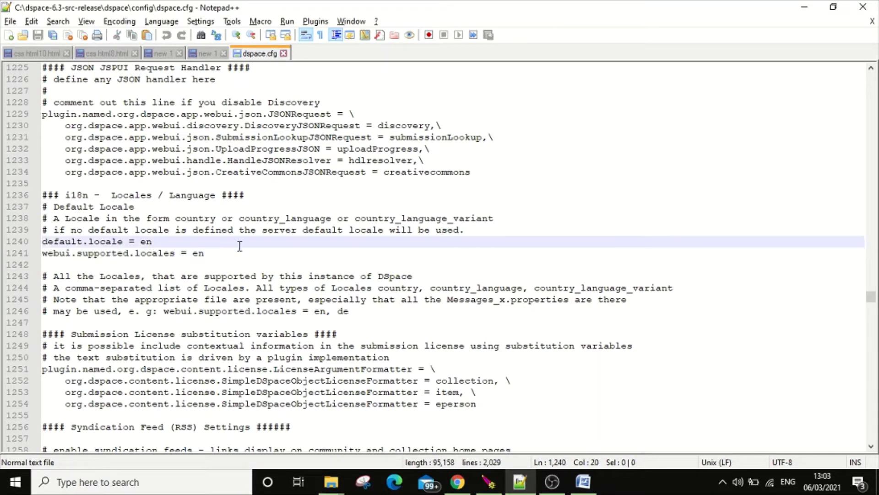
{"action": "left_click", "coordinate": [226, 255]}
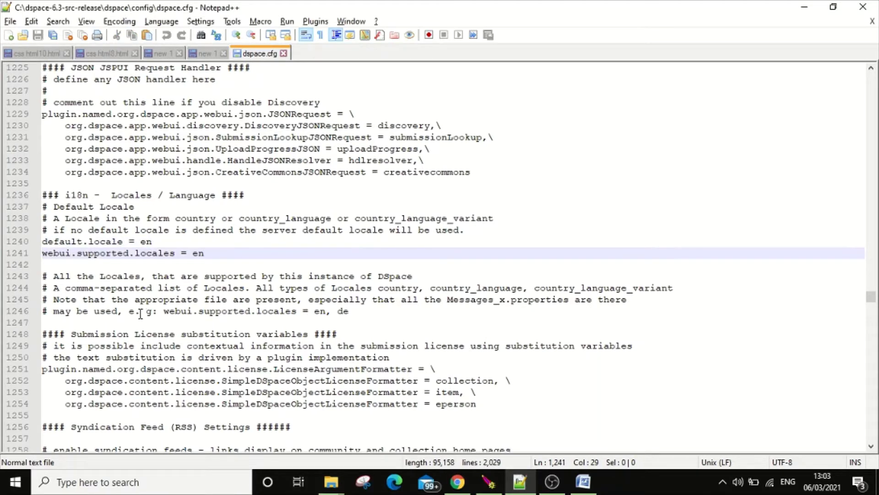
{"action": "type", "text": ","}
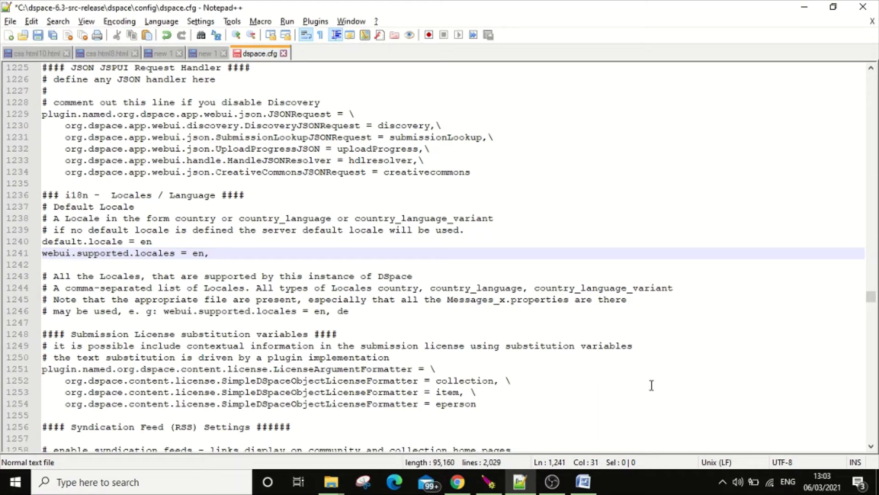
{"action": "type", "text": " ar"}
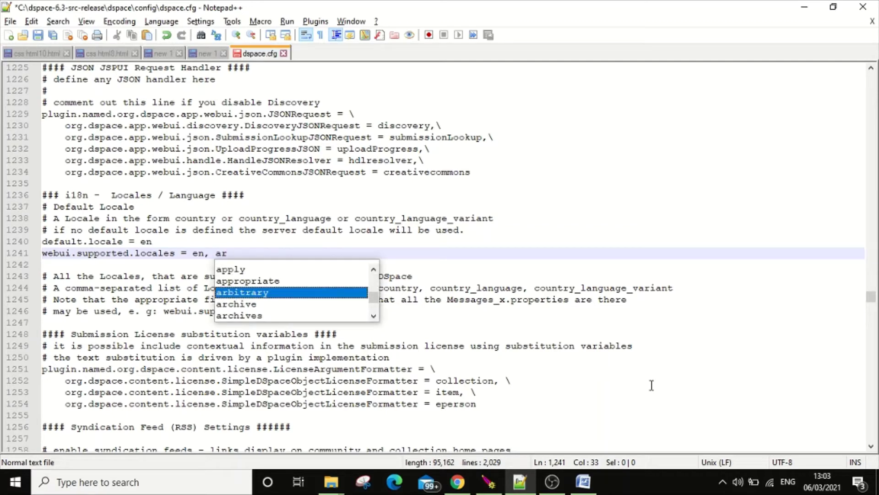
{"action": "left_click", "coordinate": [401, 296]}
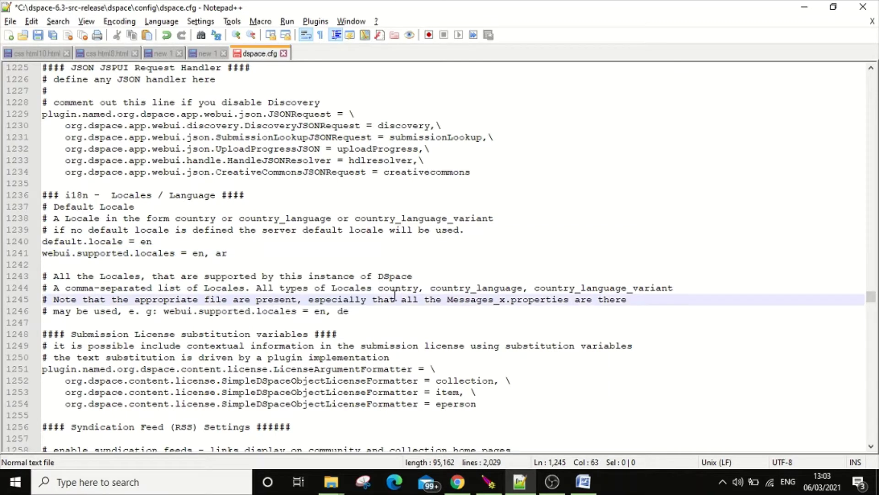
{"action": "left_click", "coordinate": [253, 266]}
- Try ar as the default.locale value in dspace.cfg and restore it to en
{"action": "left_click", "coordinate": [163, 243]}
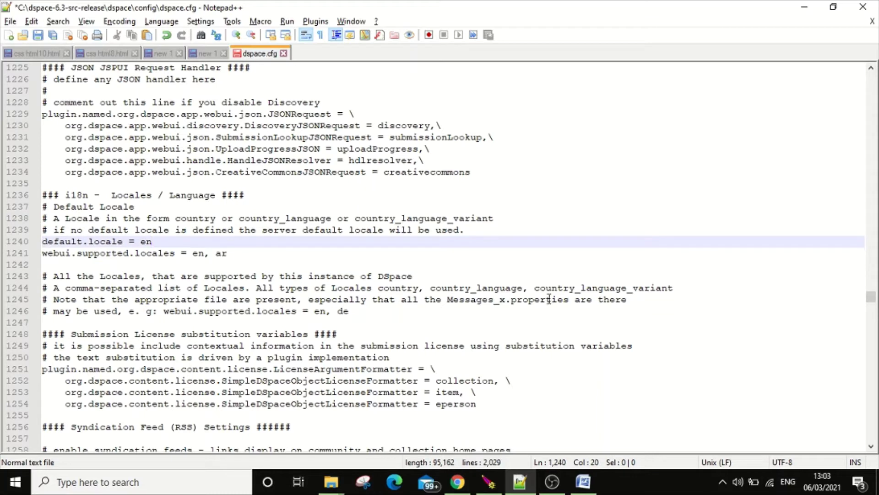
{"action": "key", "text": "BackSpace"}
{"action": "key", "text": "BackSpace"}
{"action": "type", "text": "ar"}
{"action": "key", "text": "BackSpace"}
{"action": "type", "text": "en"}
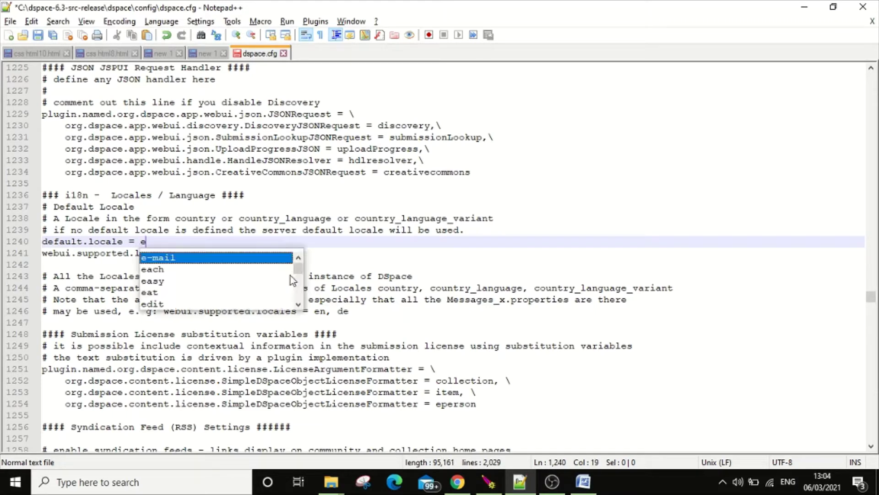
{"action": "left_click", "coordinate": [416, 251]}
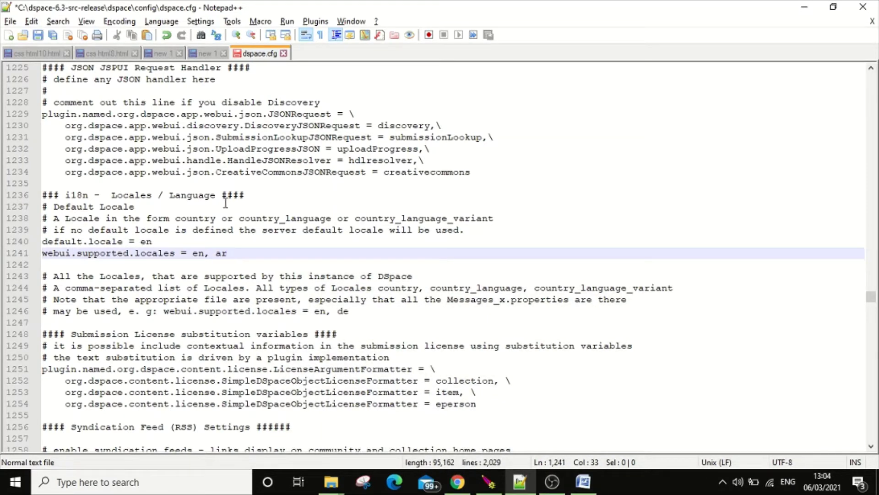
- Save the edited dspace.cfg file
{"action": "scroll", "coordinate": [268, 291], "scroll_direction": "down", "scroll_amount": 6}
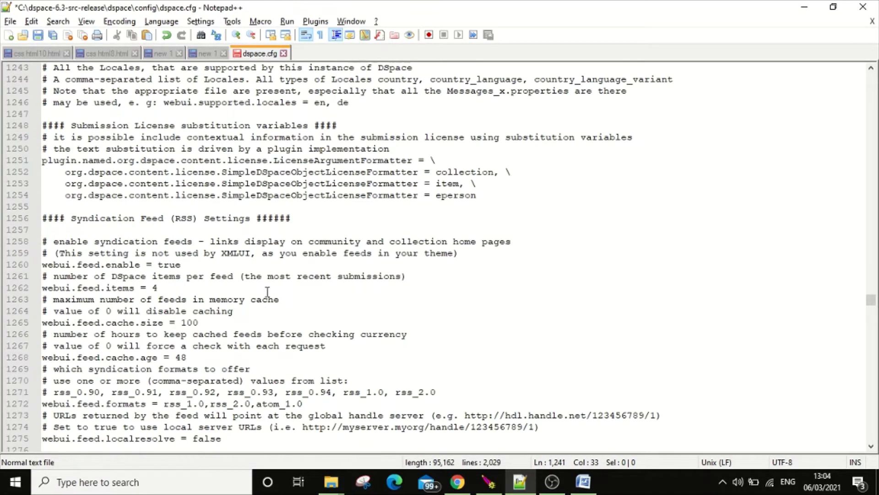
{"action": "scroll", "coordinate": [285, 337], "scroll_direction": "down", "scroll_amount": 20}
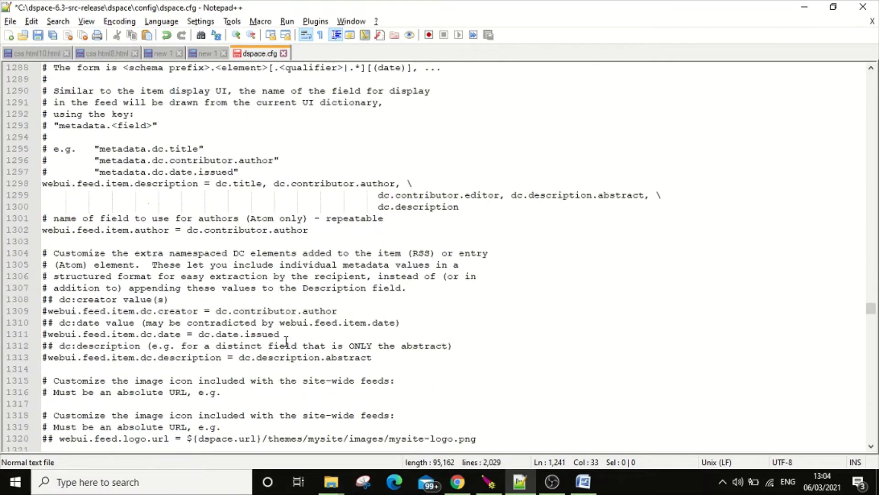
{"action": "scroll", "coordinate": [285, 341], "scroll_direction": "down", "scroll_amount": 1}
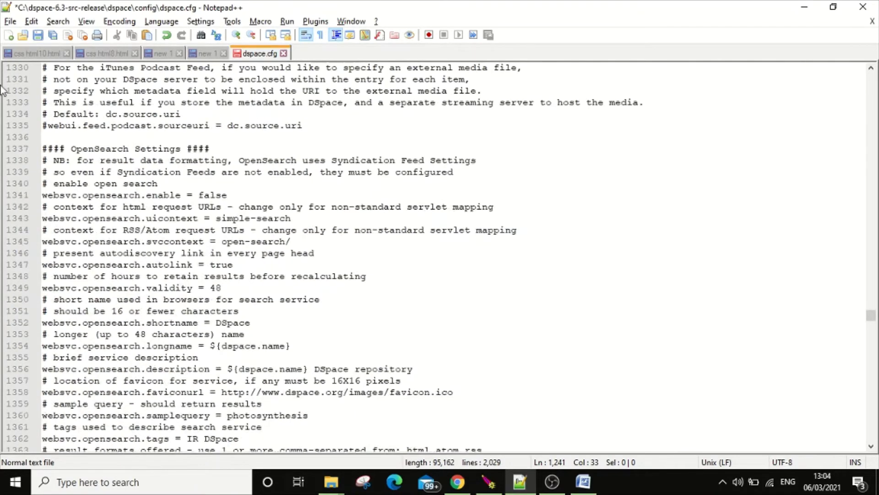
{"action": "left_click", "coordinate": [10, 21]}
{"action": "left_click", "coordinate": [32, 107]}
{"action": "left_click", "coordinate": [349, 230]}
- Search dspace.cfg for every occurrence of webui.supported.locales to check the saved setting
{"action": "scroll", "coordinate": [311, 235], "scroll_direction": "up", "scroll_amount": 20}
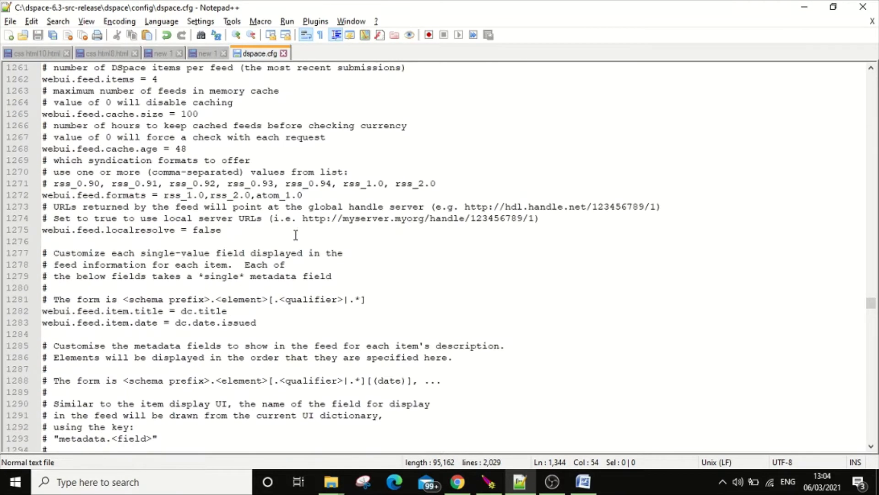
{"action": "key", "text": "ctrl+f"}
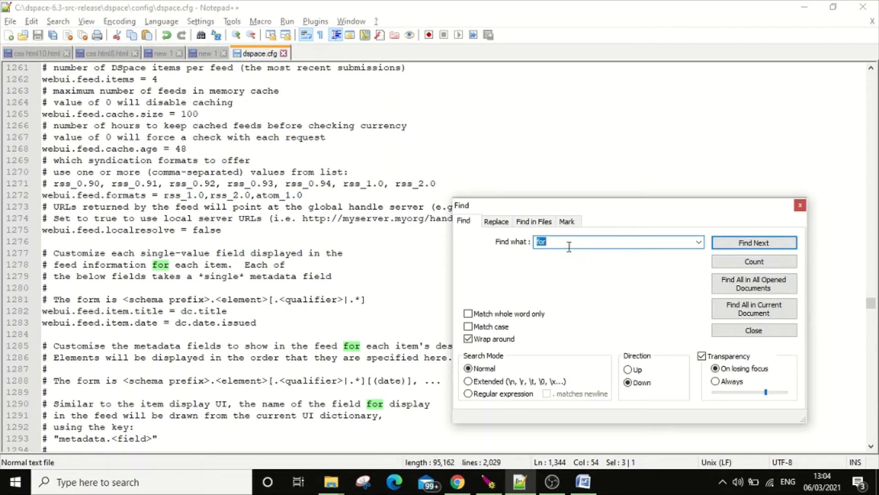
{"action": "key", "text": "ctrl+v"}
{"action": "left_click", "coordinate": [744, 244]}
{"action": "left_click", "coordinate": [742, 243]}
{"action": "key", "text": "ctrl+c"}
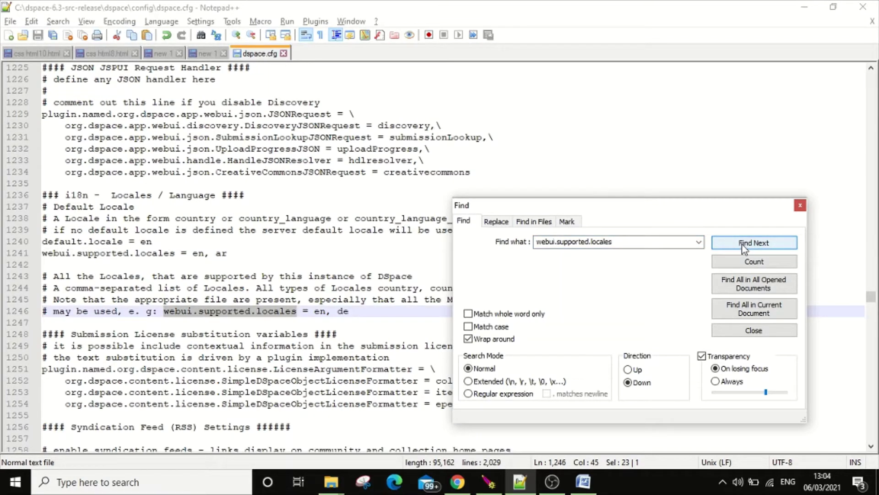
{"action": "left_click", "coordinate": [742, 244]}
{"action": "left_click", "coordinate": [742, 244]}
{"action": "left_click", "coordinate": [800, 206]}
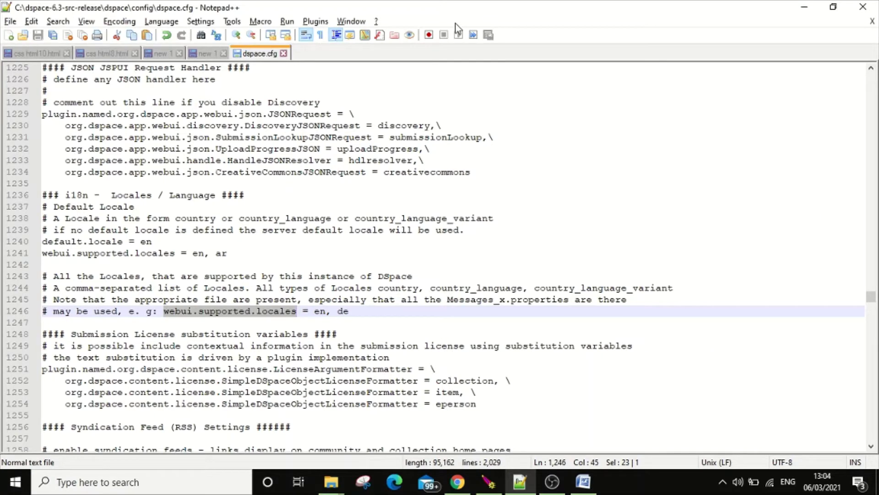
- Close dspace.cfg, minimize Notepad++ and highlight local.cfg in the Word notes
{"action": "left_click", "coordinate": [283, 54]}
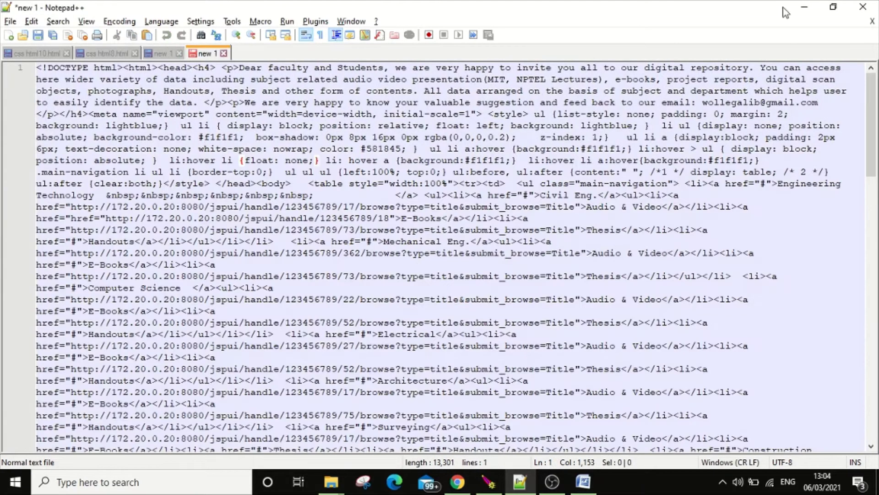
{"action": "left_click", "coordinate": [805, 8]}
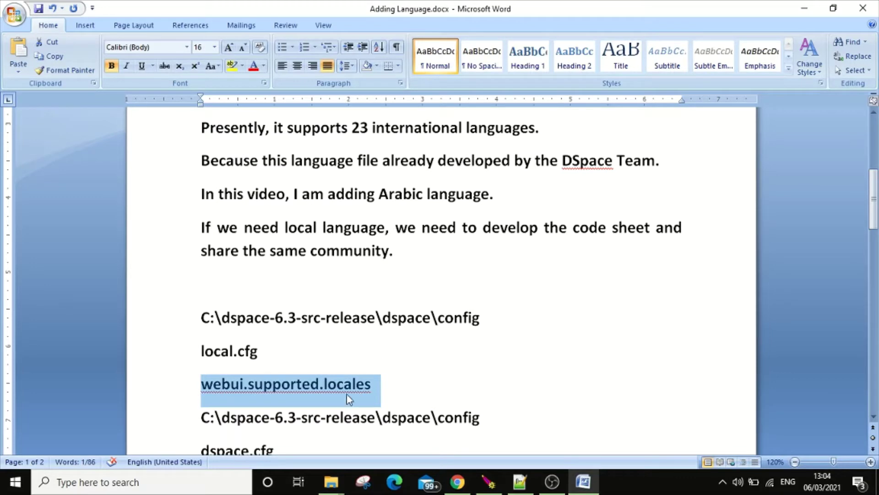
{"action": "scroll", "coordinate": [265, 447], "scroll_direction": "down", "scroll_amount": 1}
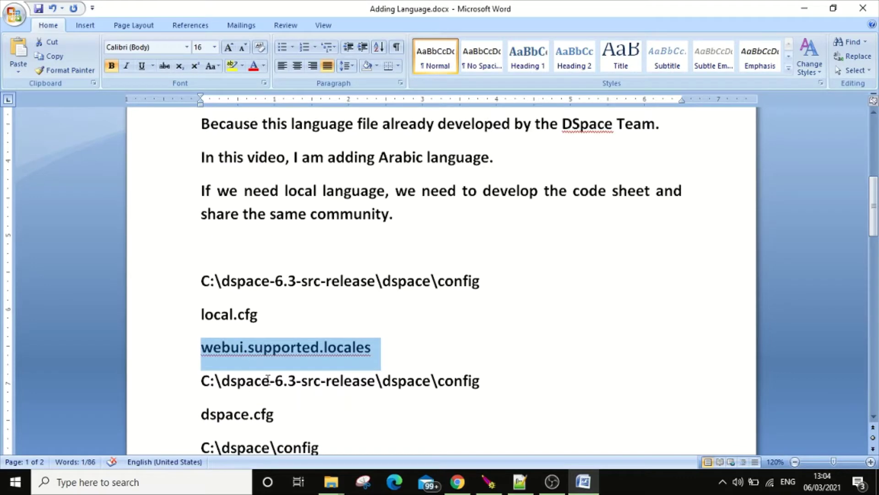
{"action": "left_click_drag", "start_coordinate": [262, 321], "coordinate": [202, 334]}
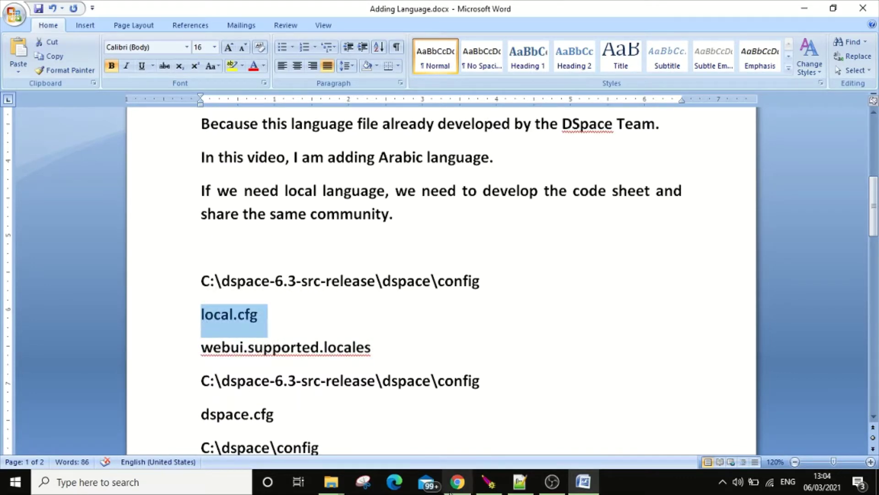
- Switch to the config folder in File Explorer and open local.cfg in Notepad++
{"action": "mouse_move", "coordinate": [341, 488]}
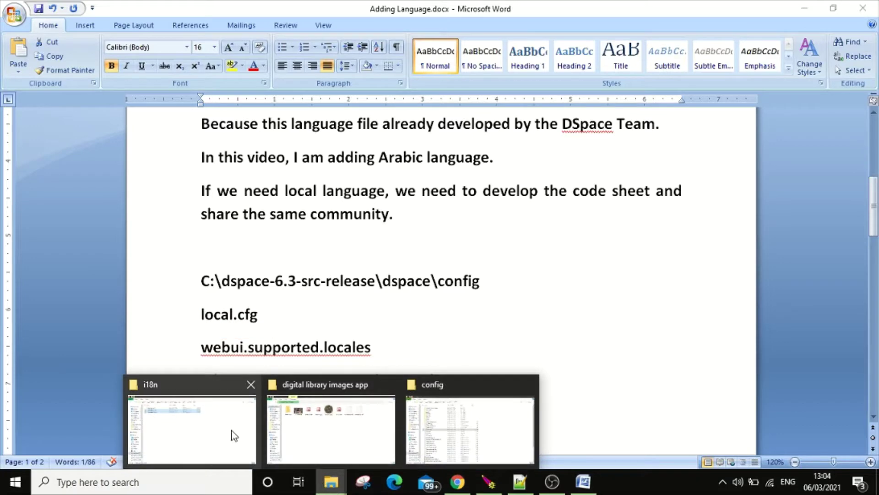
{"action": "mouse_move", "coordinate": [330, 433]}
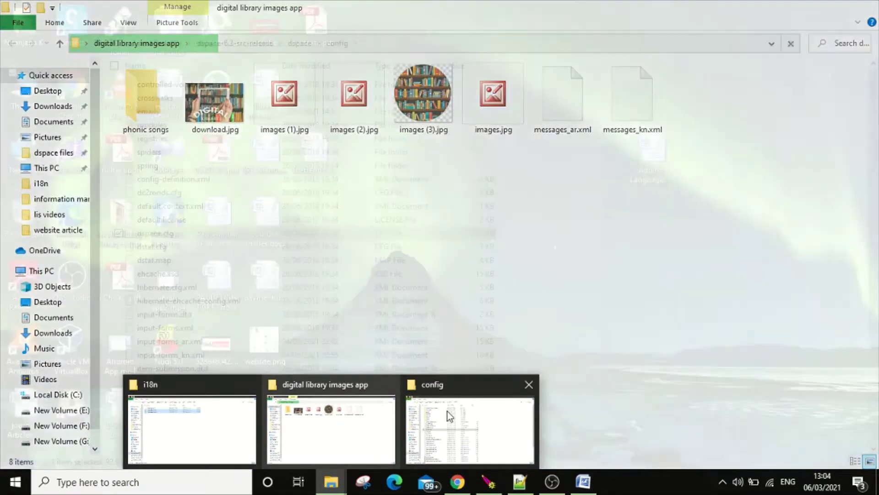
{"action": "left_click", "coordinate": [447, 412]}
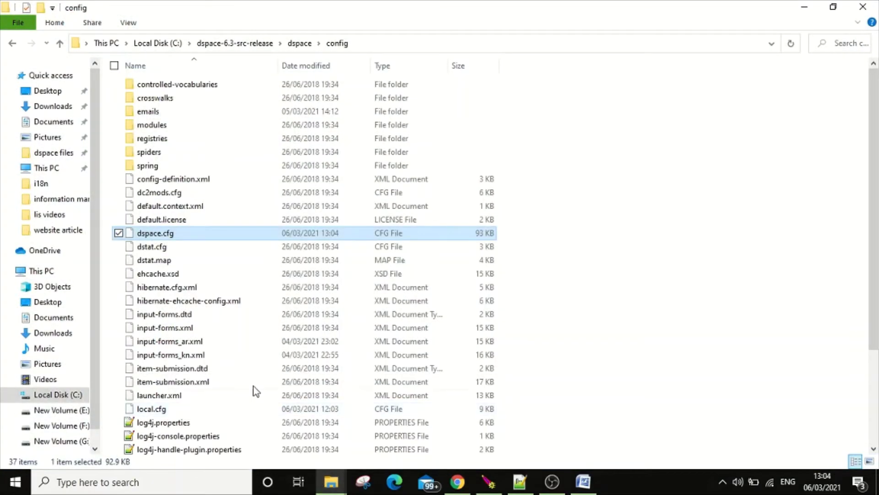
{"action": "right_click", "coordinate": [152, 410]}
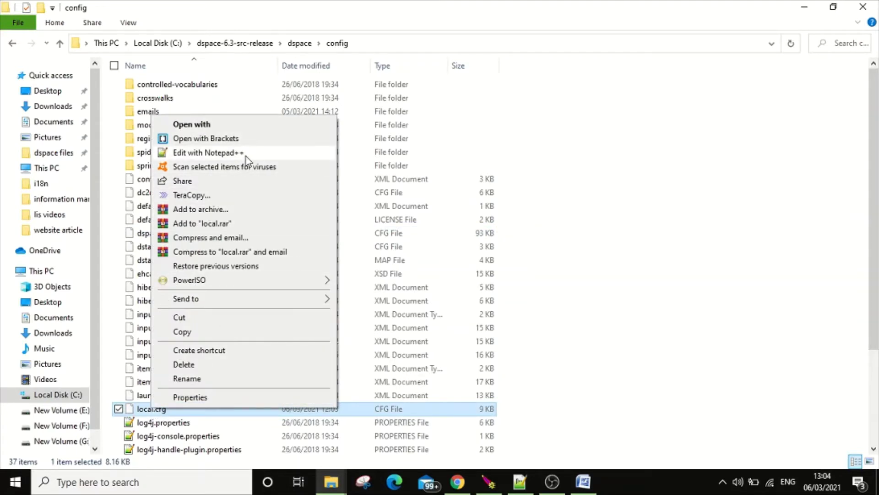
{"action": "left_click", "coordinate": [246, 155]}
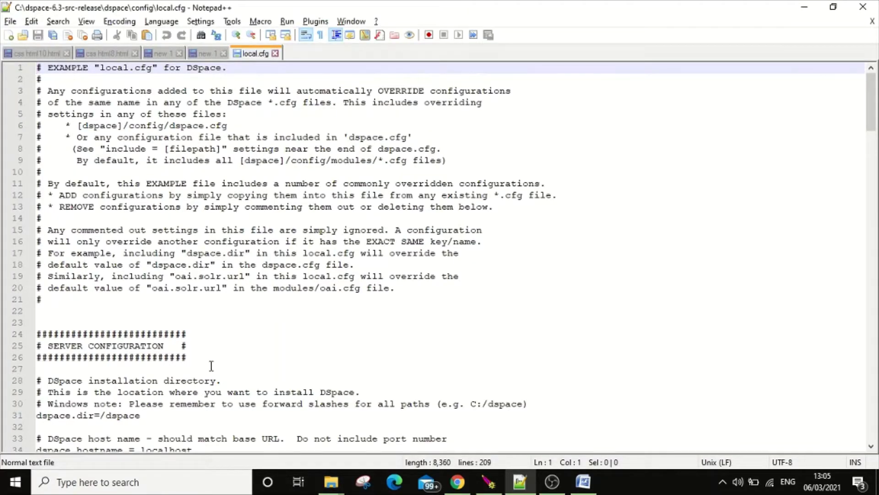
- Find the webui.supported.locales setting in local.cfg
{"action": "left_click", "coordinate": [277, 204]}
{"action": "key", "text": "ctrl+f"}
{"action": "key", "text": "ctrl+v"}
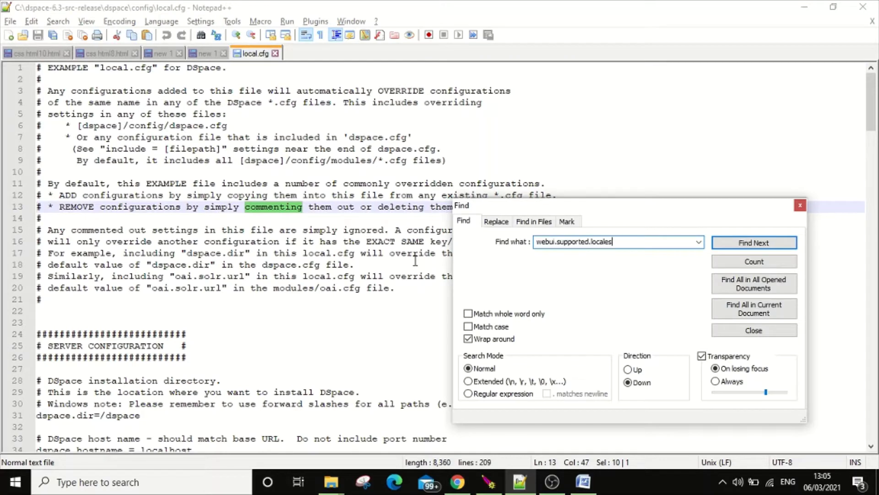
{"action": "left_click", "coordinate": [754, 243]}
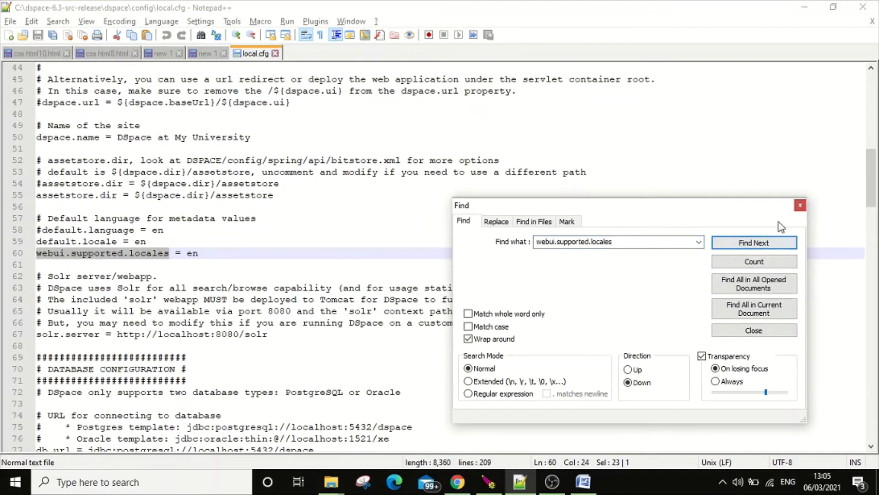
{"action": "left_click", "coordinate": [800, 205]}
- Set webui.supported.locales in local.cfg to en, ar
{"action": "left_click", "coordinate": [215, 257]}
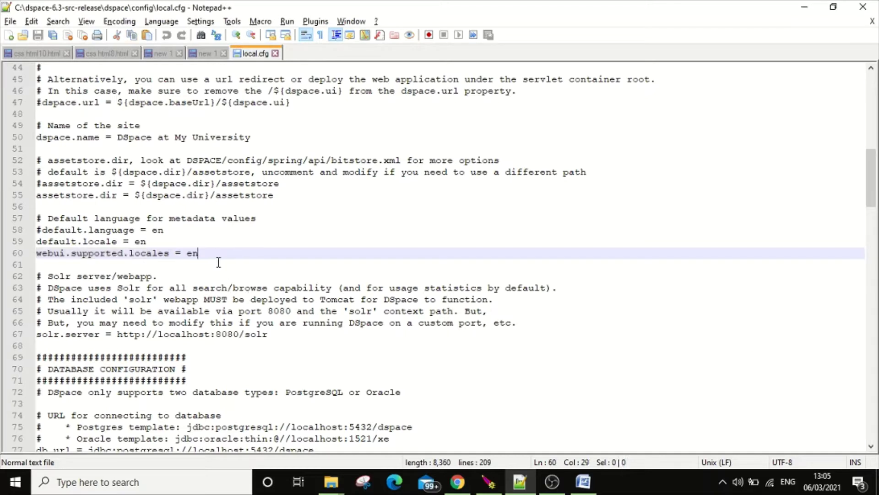
{"action": "key", "text": "BackSpace"}
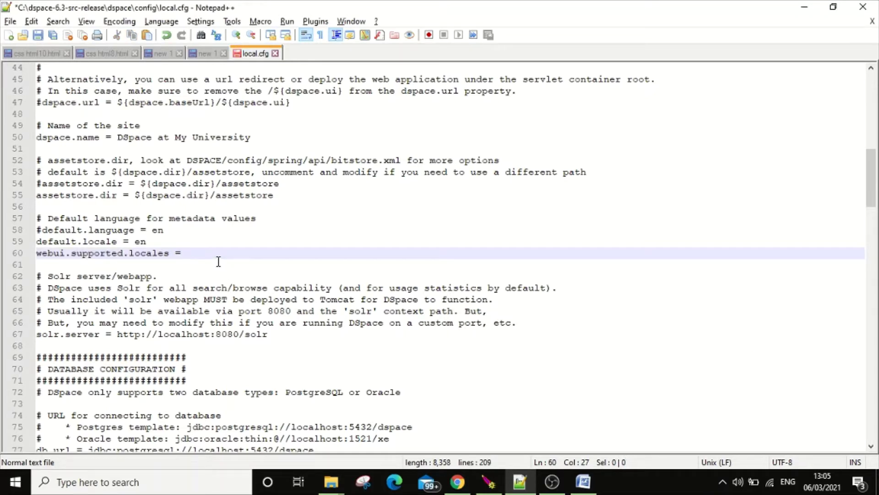
{"action": "type", "text": "en, ar"}
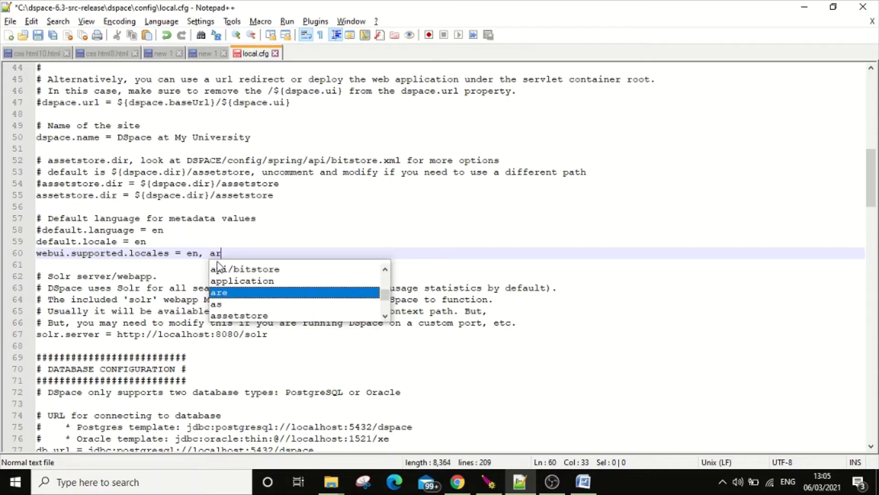
- Save and close the source release's local.cfg and go back to the parent dspace folder in File Explorer
{"action": "left_click", "coordinate": [249, 229]}
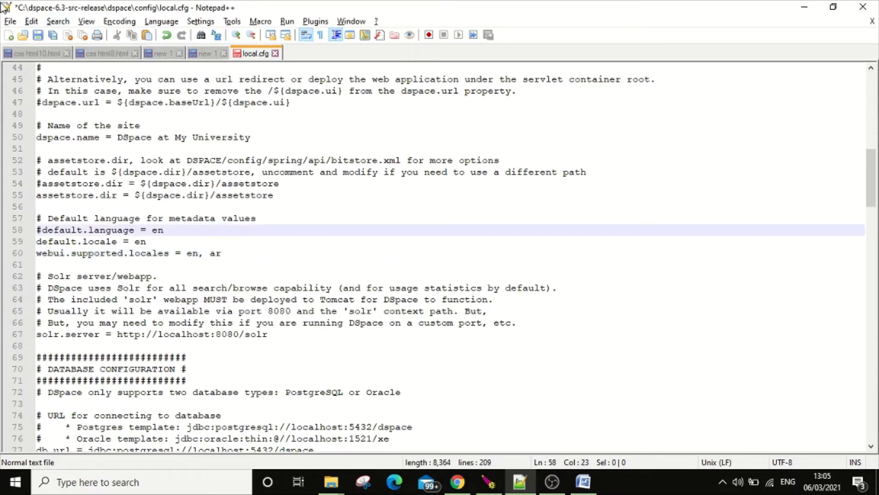
{"action": "left_click", "coordinate": [10, 21]}
{"action": "left_click", "coordinate": [40, 109]}
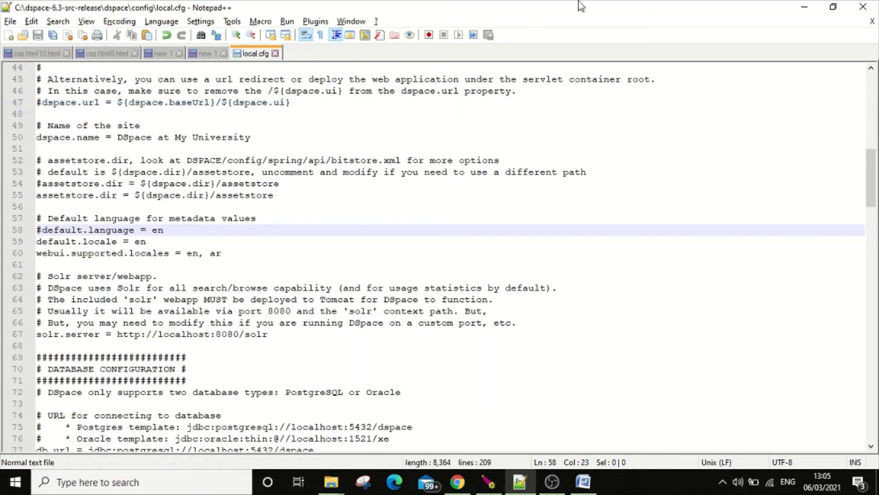
{"action": "left_click", "coordinate": [276, 54]}
{"action": "left_click", "coordinate": [805, 7]}
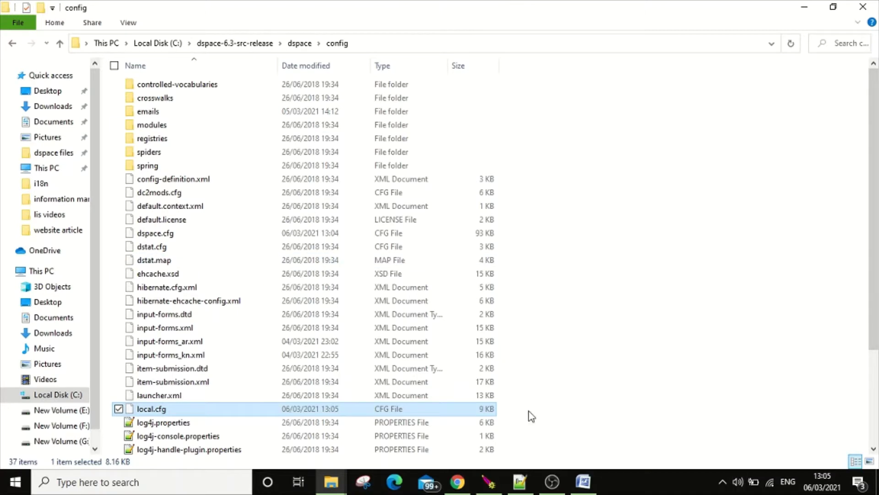
{"action": "left_click", "coordinate": [13, 46]}
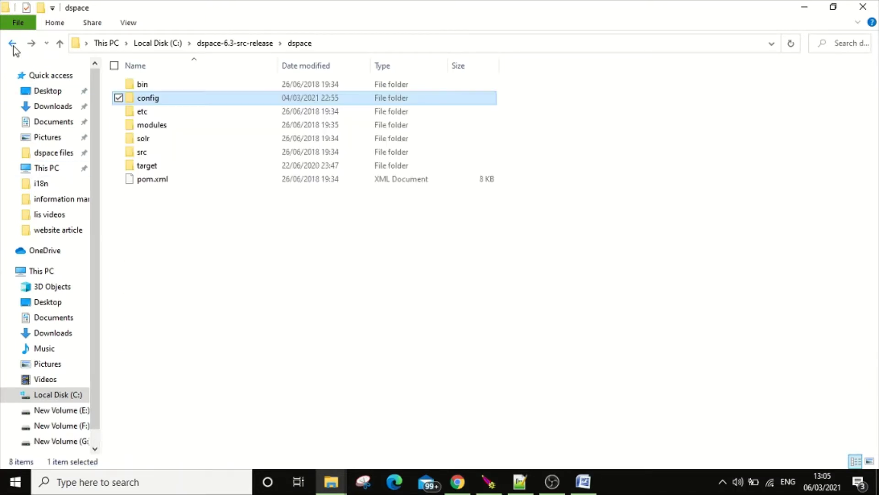
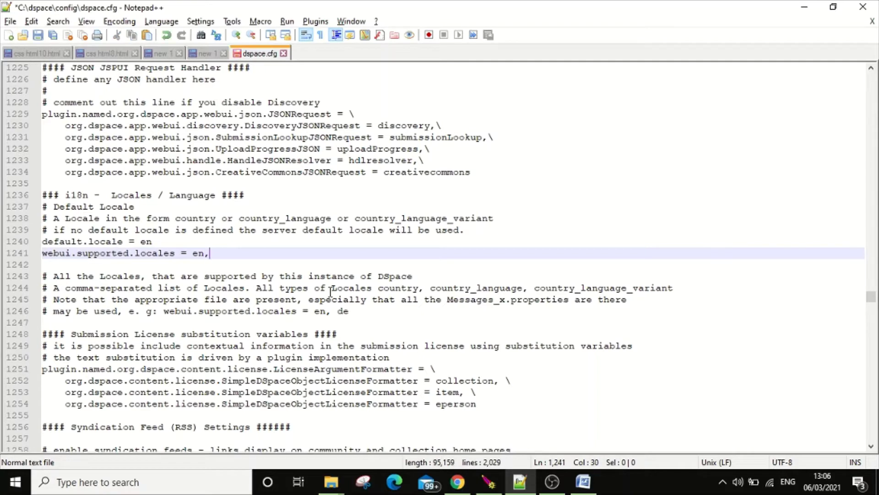
- Complete webui.supported.locales as en, ar in C:\dspace\config\dspace.cfg, then save and close the file
{"action": "type", "text": "ar"}
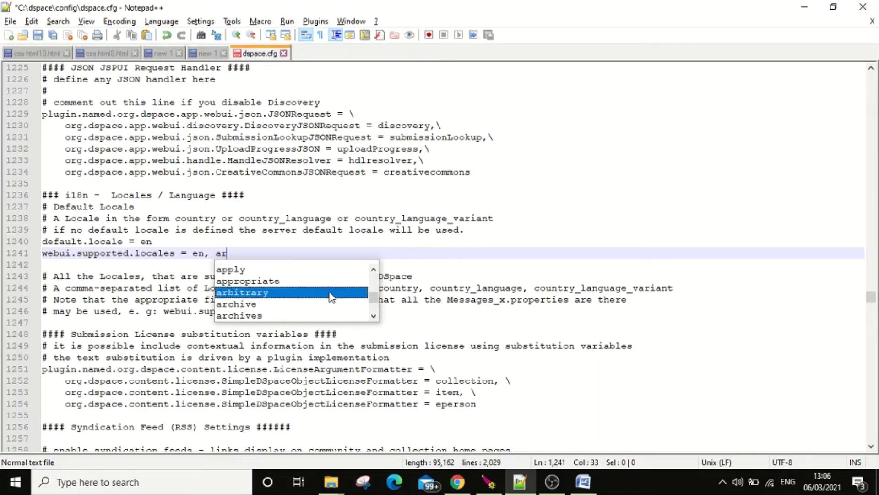
{"action": "left_click", "coordinate": [551, 255]}
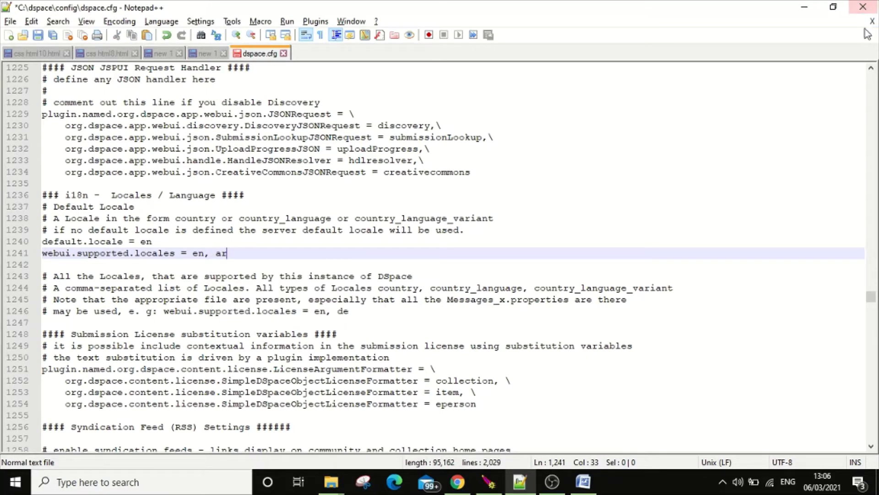
{"action": "left_click", "coordinate": [284, 54]}
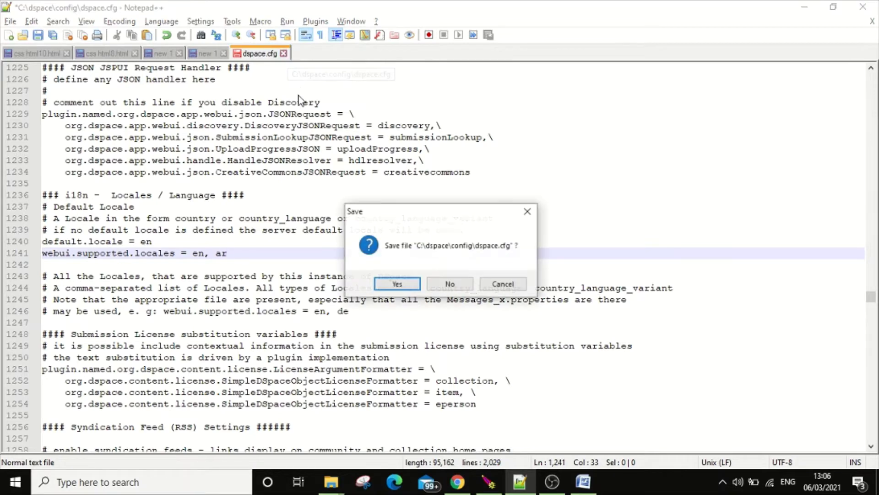
{"action": "left_click", "coordinate": [393, 283]}
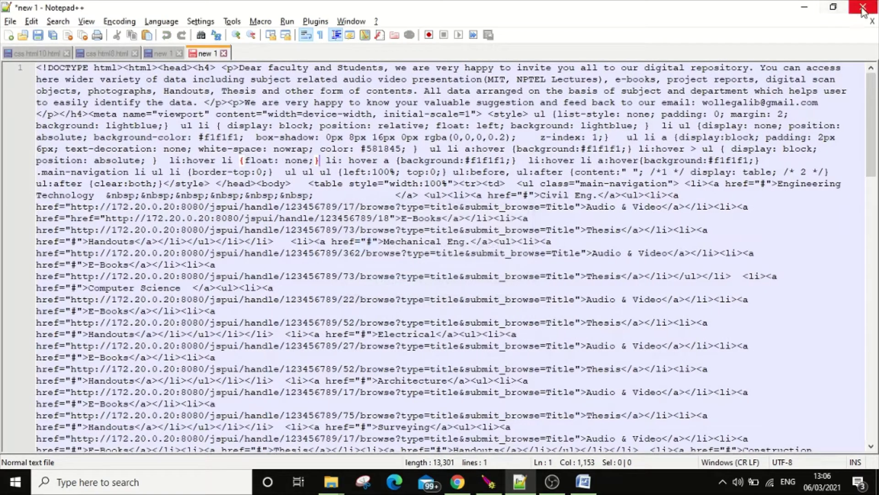
{"action": "left_click", "coordinate": [804, 7]}
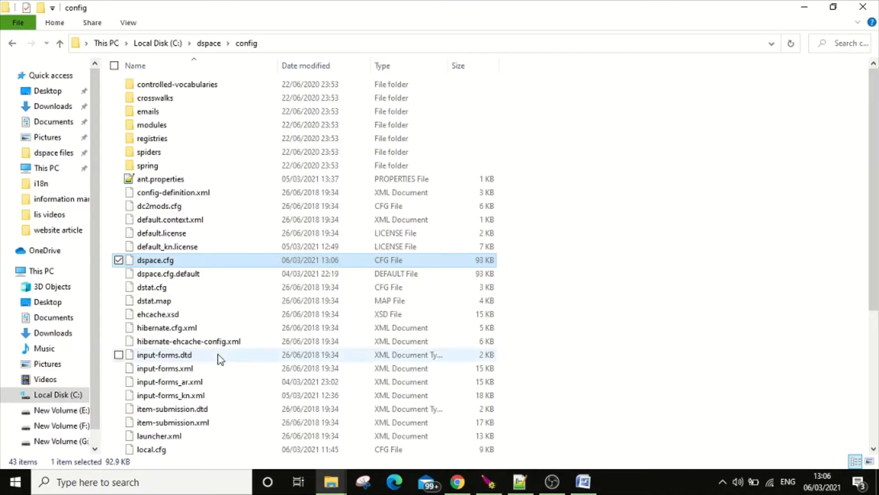
- Open local.cfg from C:\dspace\config in Notepad++ and find the webui.supported.locales setting
{"action": "right_click", "coordinate": [151, 449]}
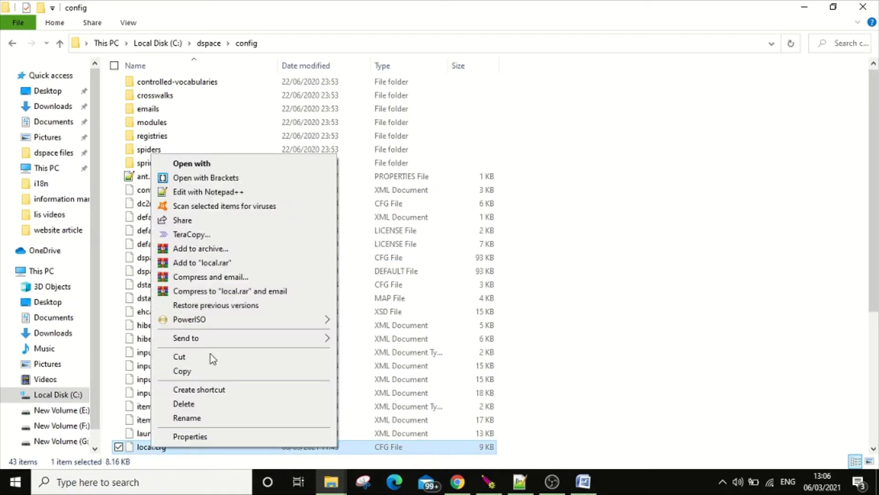
{"action": "left_click", "coordinate": [219, 192]}
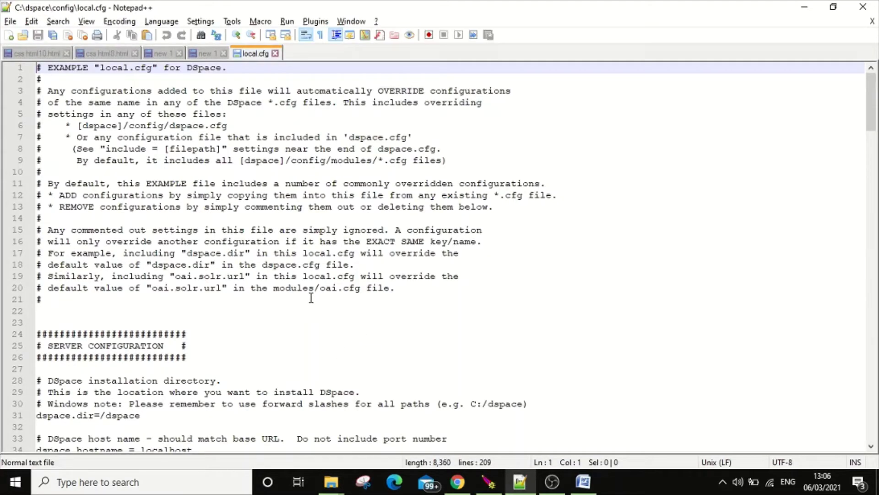
{"action": "key", "text": "ctrl+f"}
{"action": "type", "text": "webui.supported.locales"}
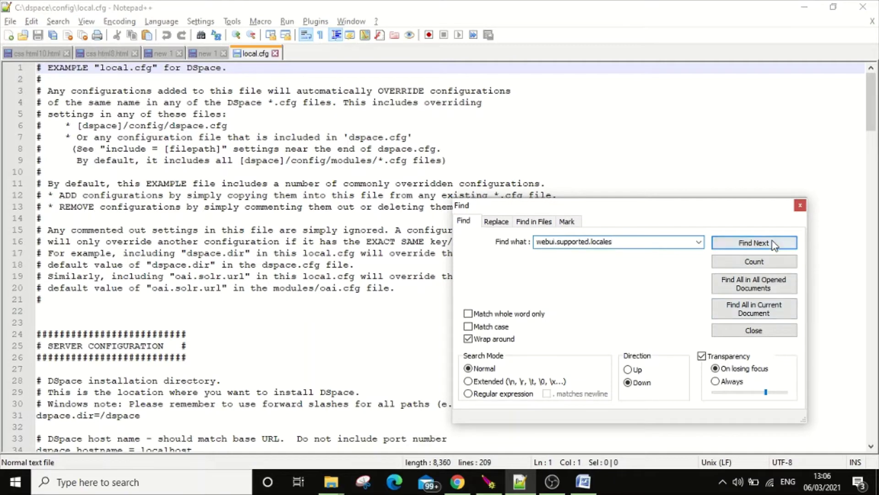
{"action": "left_click", "coordinate": [754, 243]}
{"action": "left_click", "coordinate": [800, 205]}
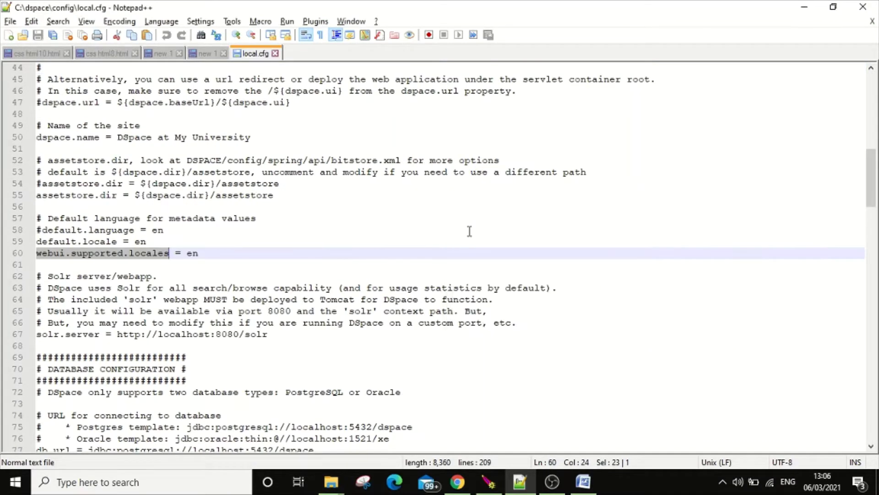
- Set webui.supported.locales to en, ar in the installed DSpace's local.cfg
{"action": "key", "text": "End"}
{"action": "type", "text": ", "}
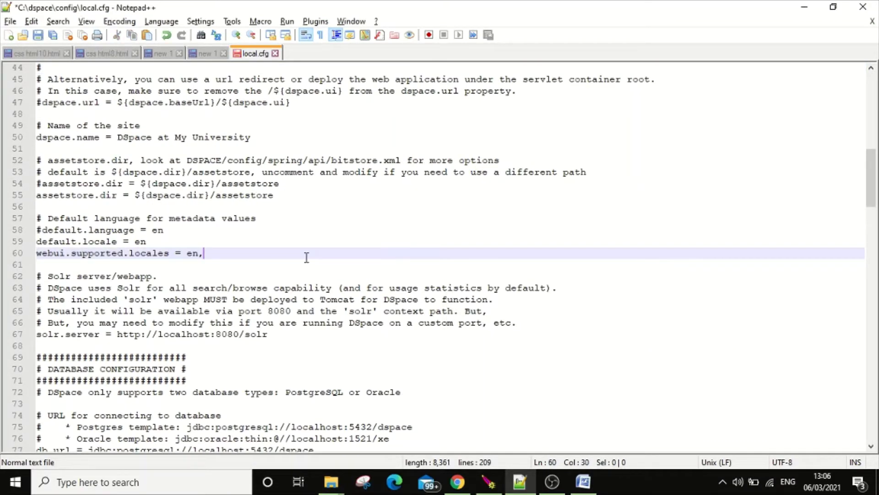
{"action": "type", "text": "ar"}
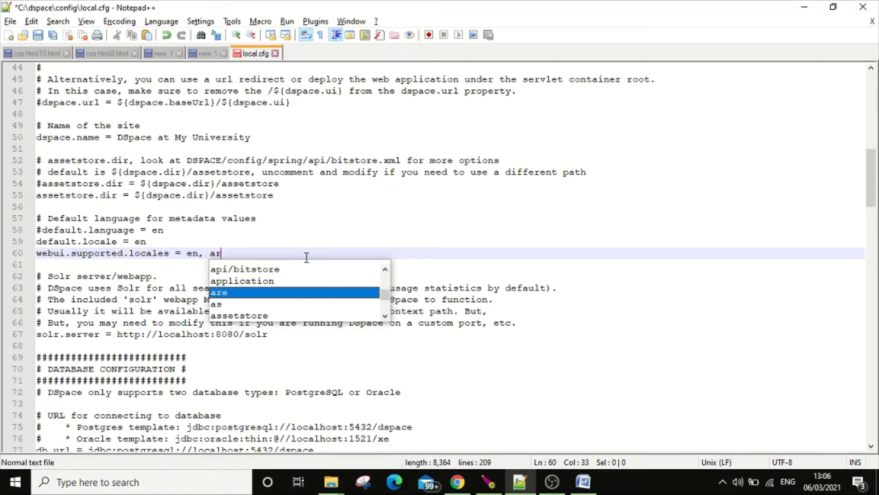
{"action": "key", "text": "Escape"}
{"action": "type", "text": ","}
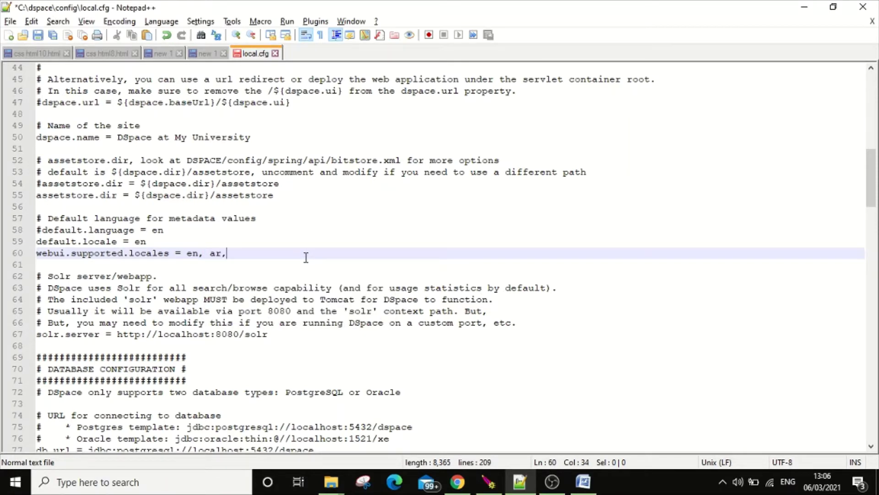
{"action": "type", "text": " fr"}
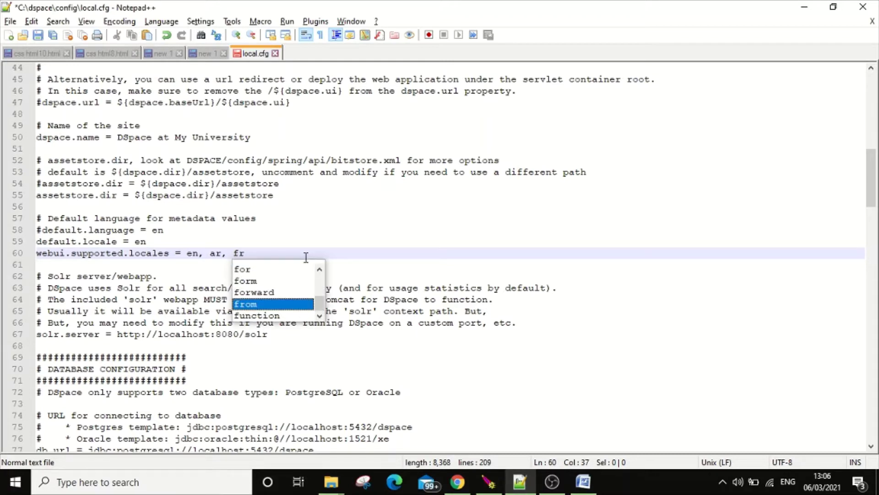
{"action": "key", "text": "BackSpace"}
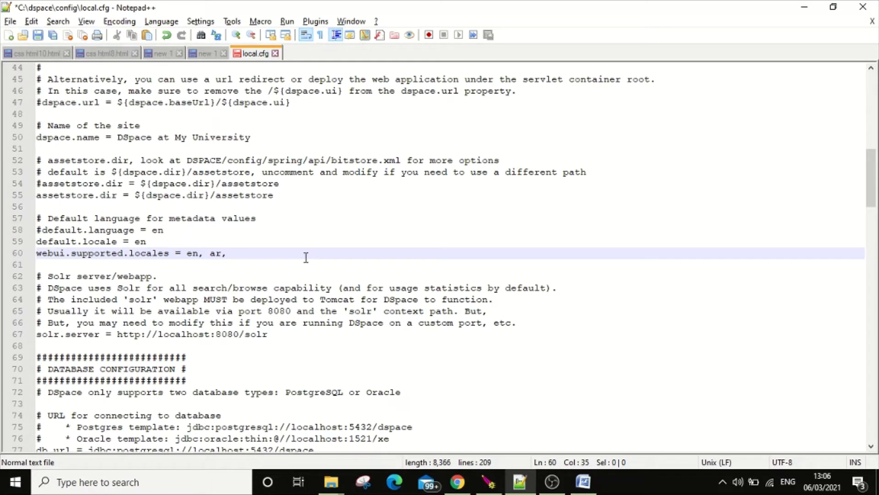
{"action": "type", "text": "ruy"}
{"action": "left_click", "coordinate": [278, 276]}
- Save and close C:\dspace\config\local.cfg and return to File Explorer
{"action": "scroll", "coordinate": [223, 192], "scroll_direction": "down", "scroll_amount": 4}
{"action": "scroll", "coordinate": [223, 192], "scroll_direction": "up", "scroll_amount": 5}
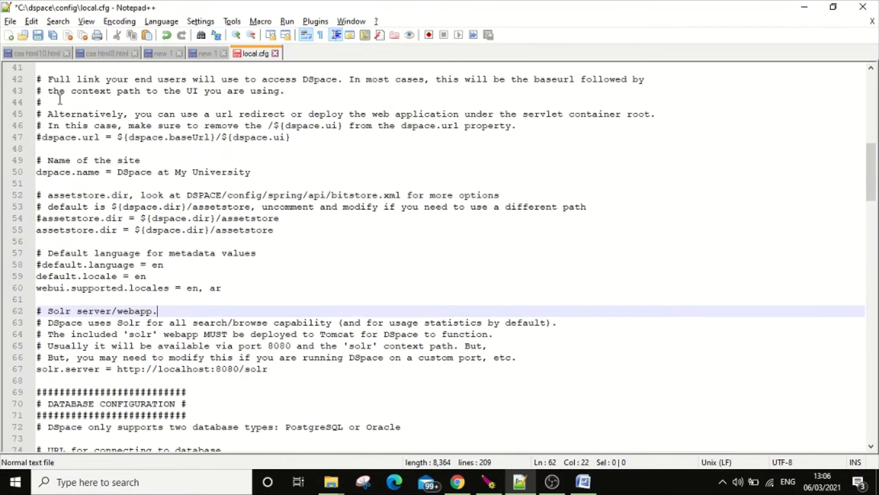
{"action": "left_click", "coordinate": [11, 21]}
{"action": "left_click", "coordinate": [39, 106]}
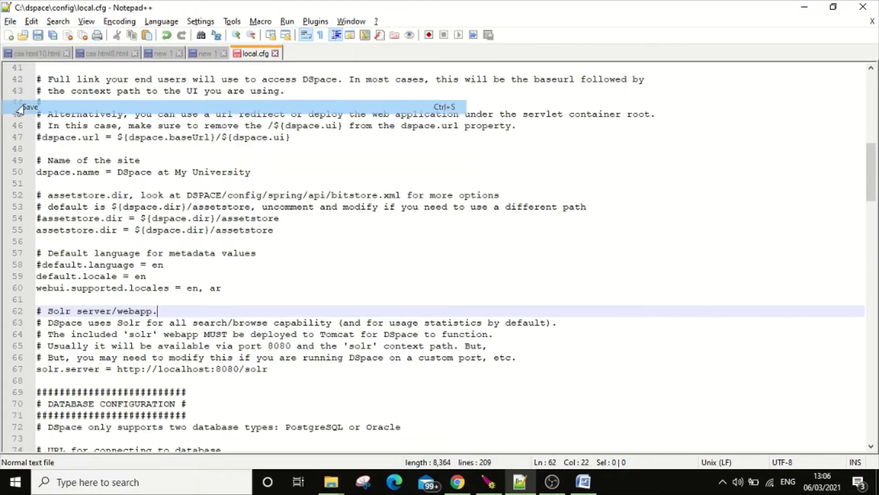
{"action": "left_click", "coordinate": [351, 248]}
{"action": "scroll", "coordinate": [310, 295], "scroll_direction": "up", "scroll_amount": 5}
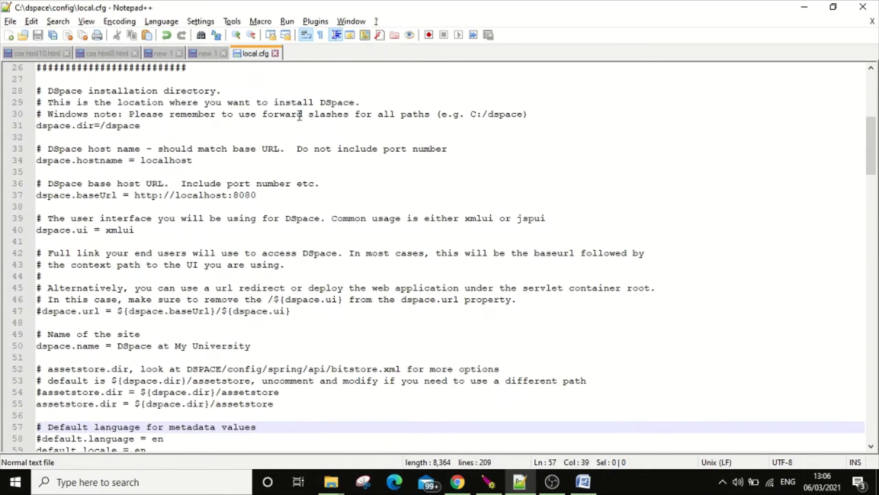
{"action": "left_click", "coordinate": [274, 54]}
{"action": "left_click", "coordinate": [801, 7]}
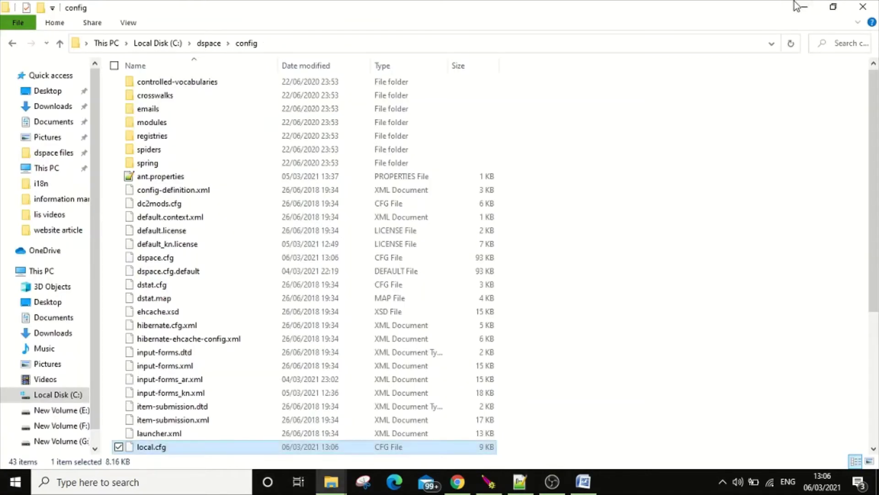
- Browse from the config folder to C:\dspace\webapps\xmlui\i18n
{"action": "left_click", "coordinate": [13, 44]}
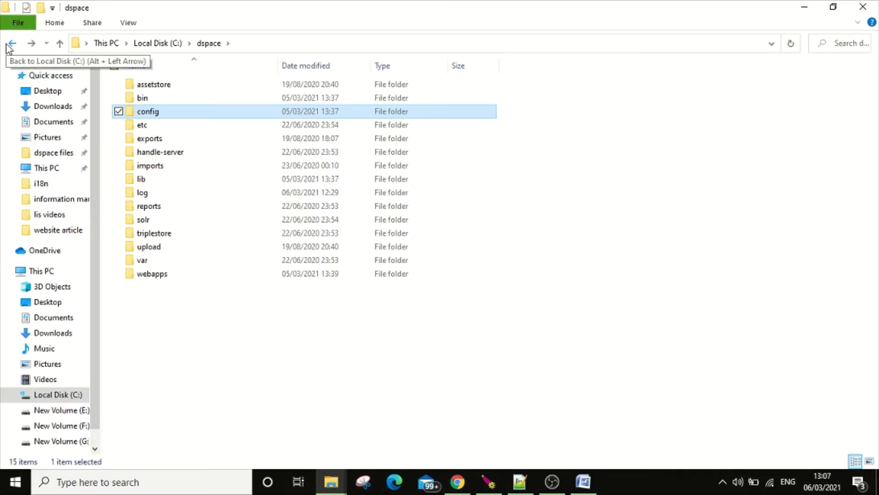
{"action": "left_click", "coordinate": [8, 45]}
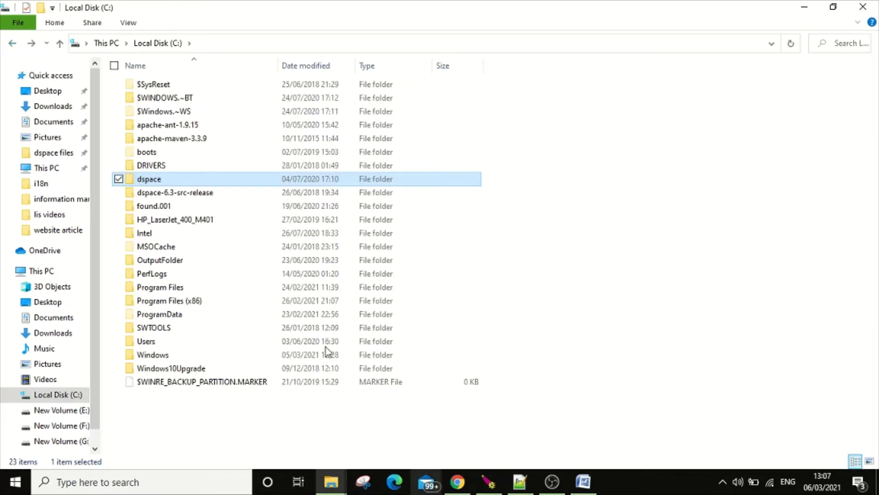
{"action": "left_click", "coordinate": [472, 443]}
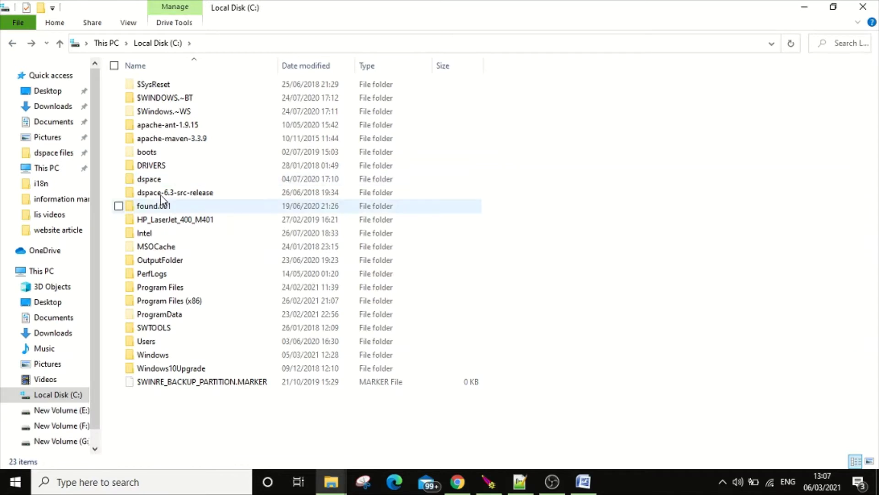
{"action": "double_click", "coordinate": [156, 181]}
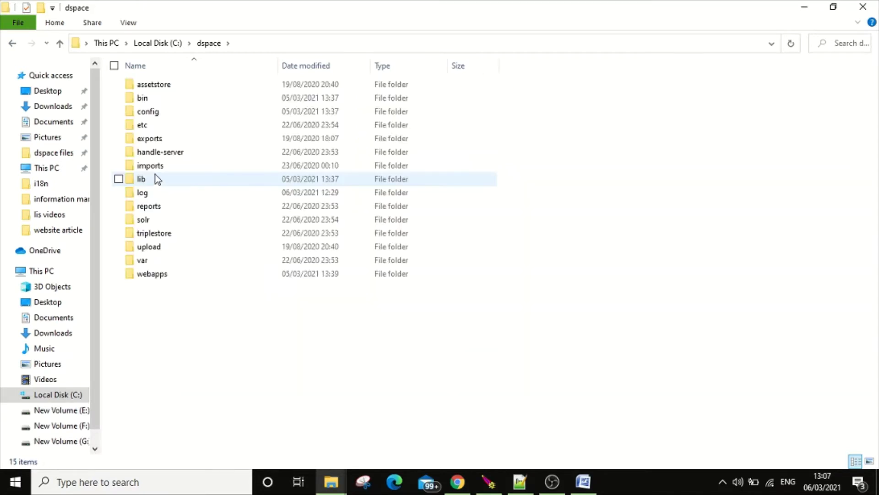
{"action": "double_click", "coordinate": [158, 275]}
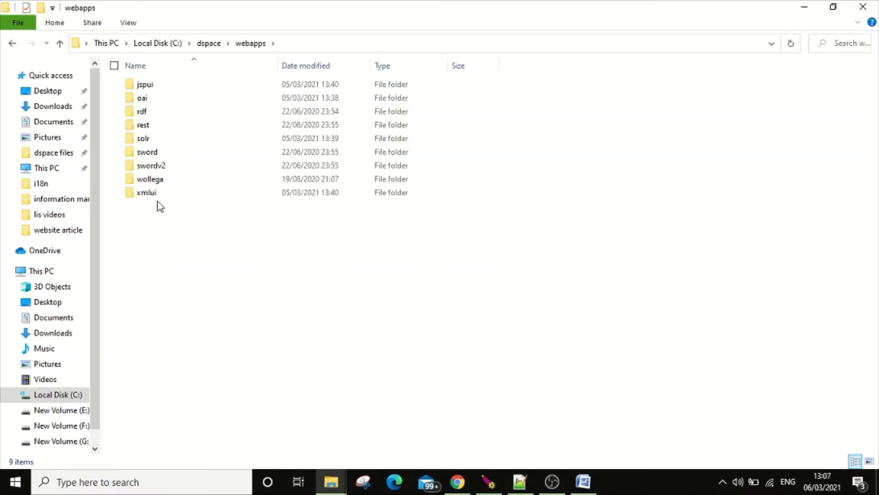
{"action": "left_click", "coordinate": [153, 194]}
{"action": "double_click", "coordinate": [153, 194]}
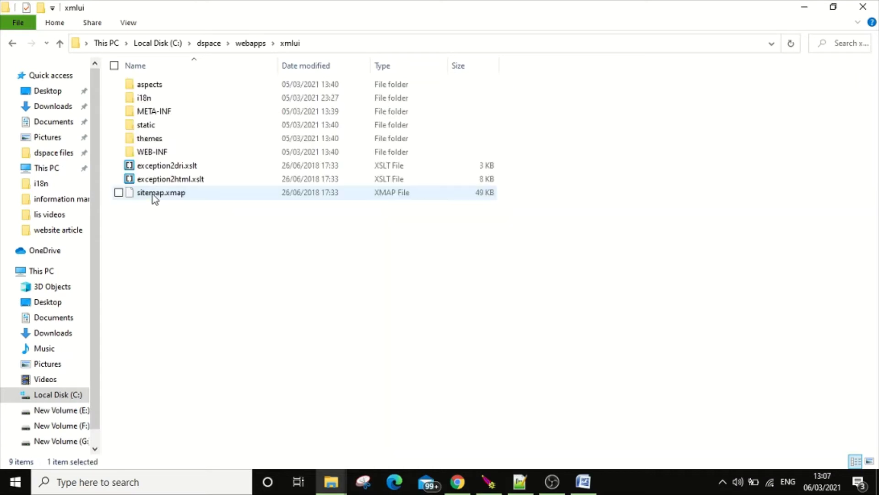
{"action": "double_click", "coordinate": [144, 99]}
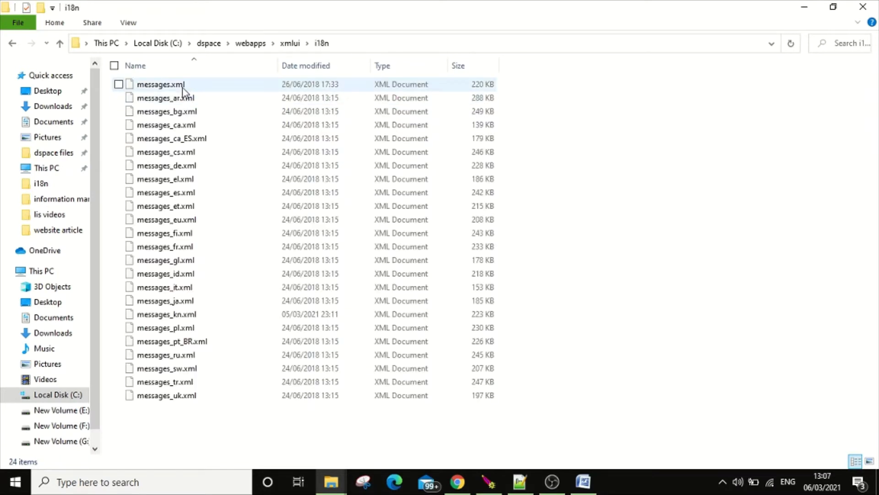
- Look over the language message files in i18n and examine the Arabic translations in messages_ar.xml in Internet Explorer
{"action": "left_click", "coordinate": [182, 85]}
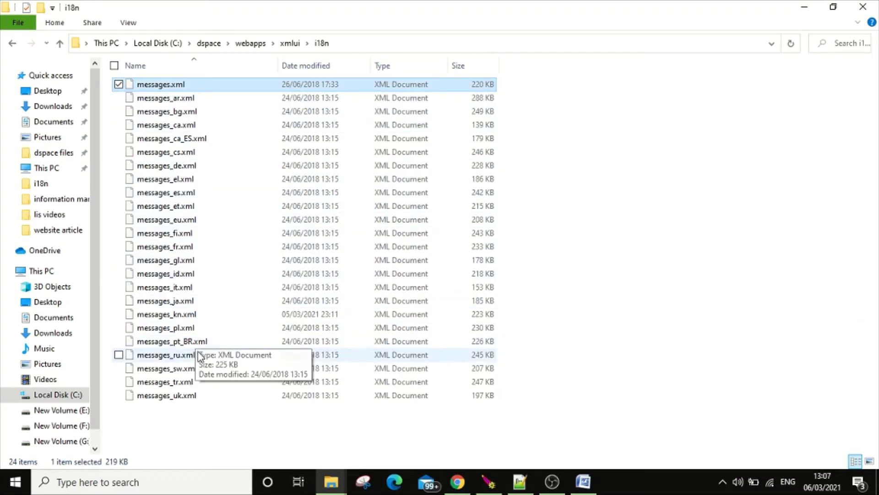
{"action": "left_click", "coordinate": [183, 395]}
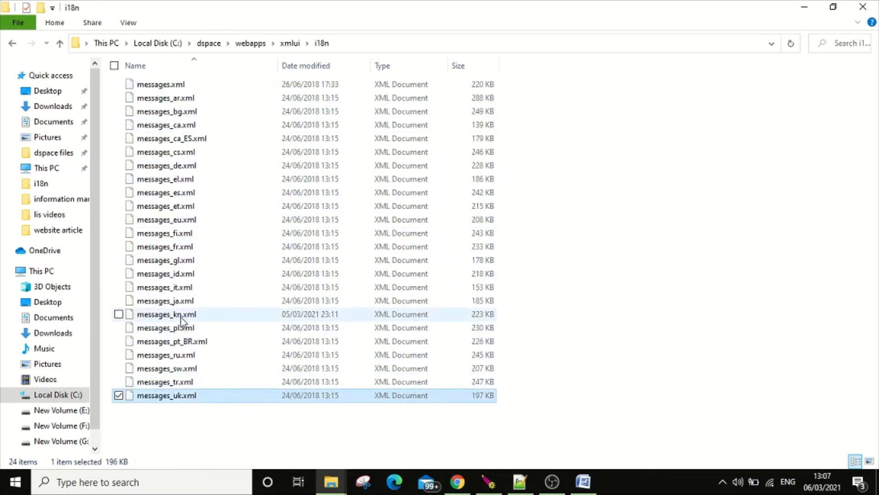
{"action": "left_click", "coordinate": [180, 86]}
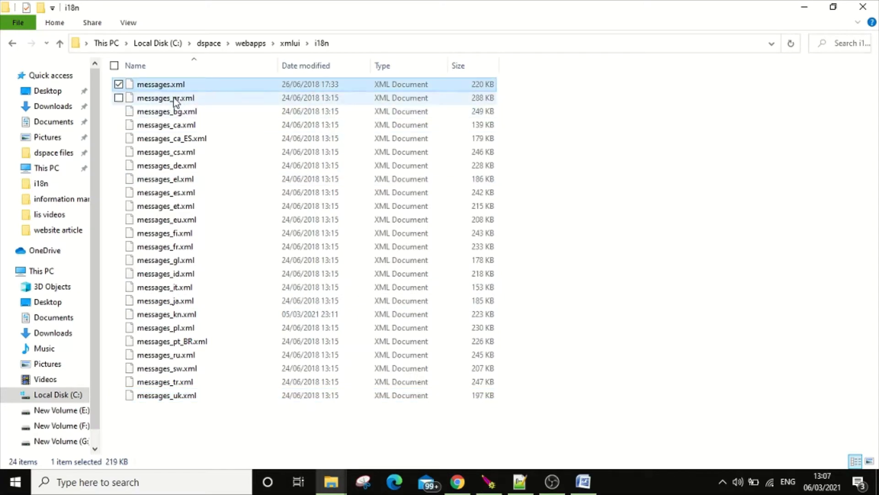
{"action": "left_click", "coordinate": [175, 100]}
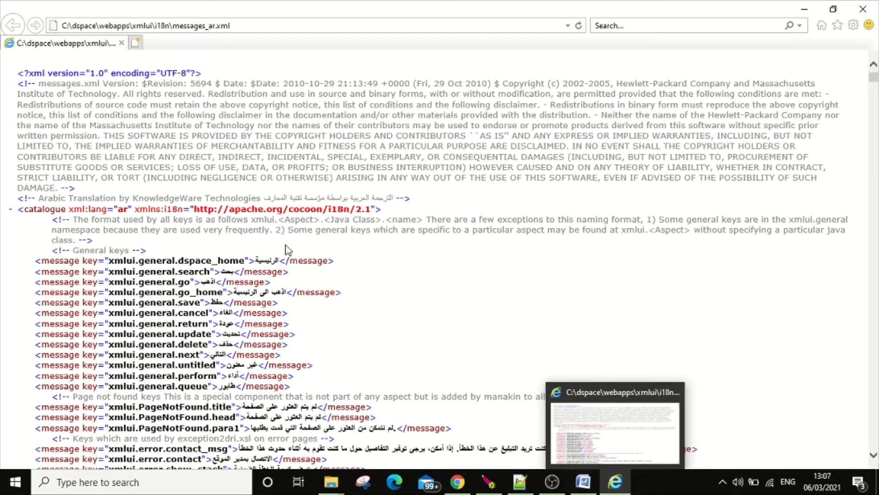
{"action": "scroll", "coordinate": [313, 287], "scroll_direction": "down", "scroll_amount": 20}
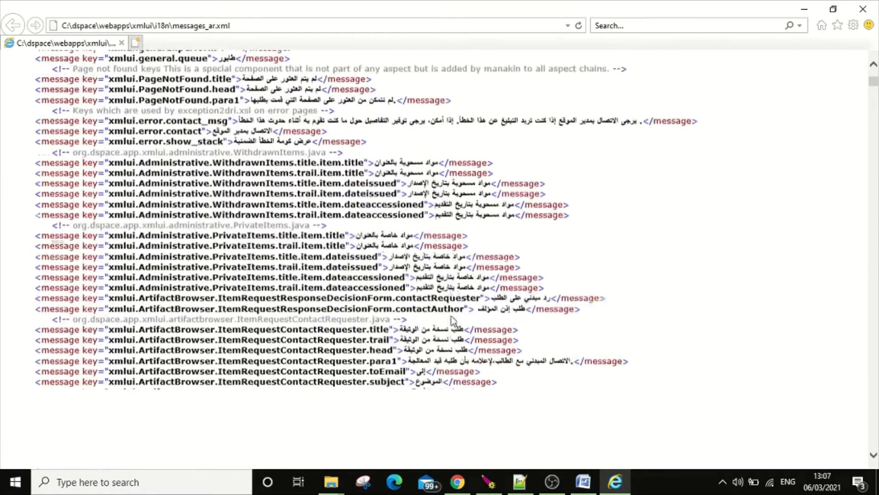
- Read further through the Arabic message translations in messages_ar.xml, and close Internet Explorer
{"action": "scroll", "coordinate": [413, 183], "scroll_direction": "down", "scroll_amount": 1}
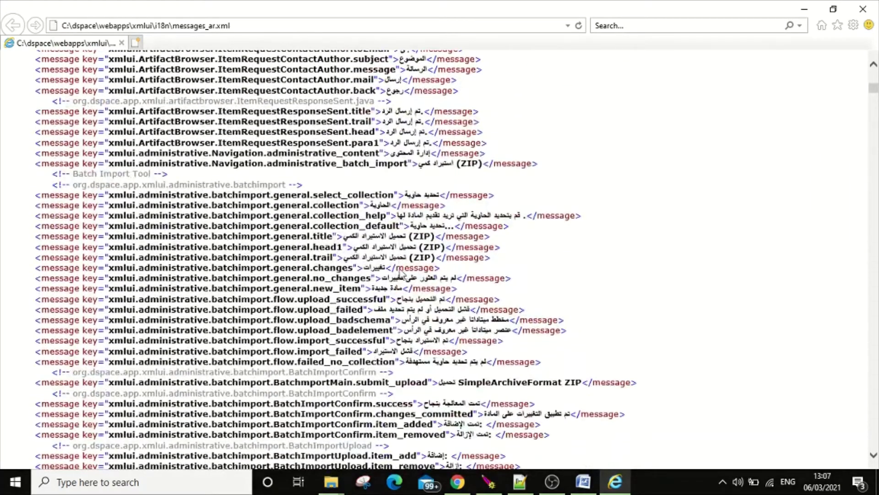
{"action": "scroll", "coordinate": [487, 287], "scroll_direction": "down", "scroll_amount": 20}
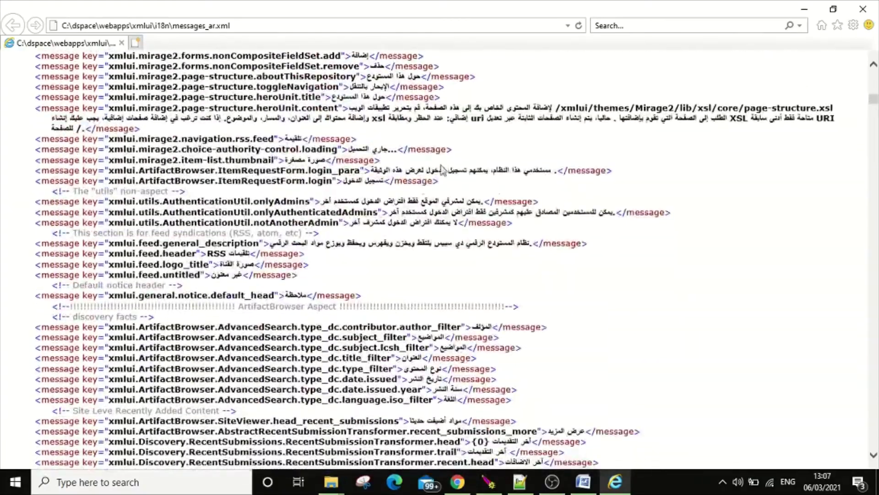
{"action": "scroll", "coordinate": [415, 192], "scroll_direction": "down", "scroll_amount": 10}
{"action": "scroll", "coordinate": [415, 192], "scroll_direction": "down", "scroll_amount": 20}
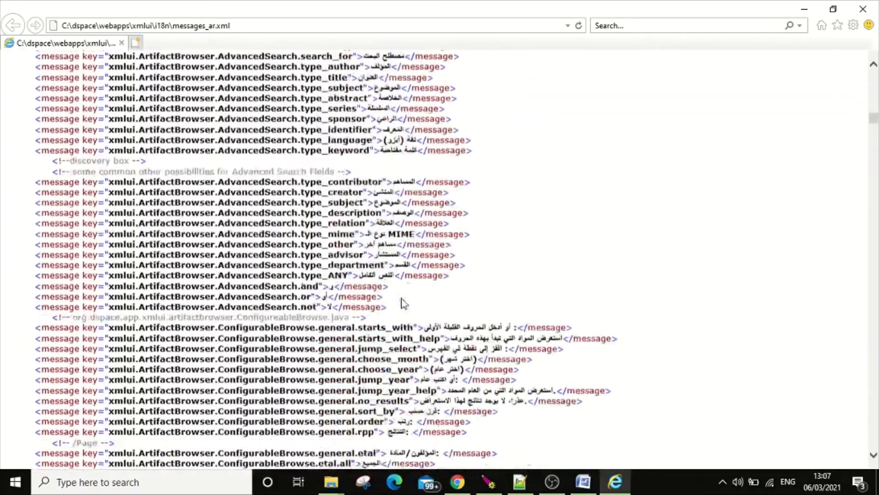
{"action": "scroll", "coordinate": [402, 303], "scroll_direction": "down", "scroll_amount": 10}
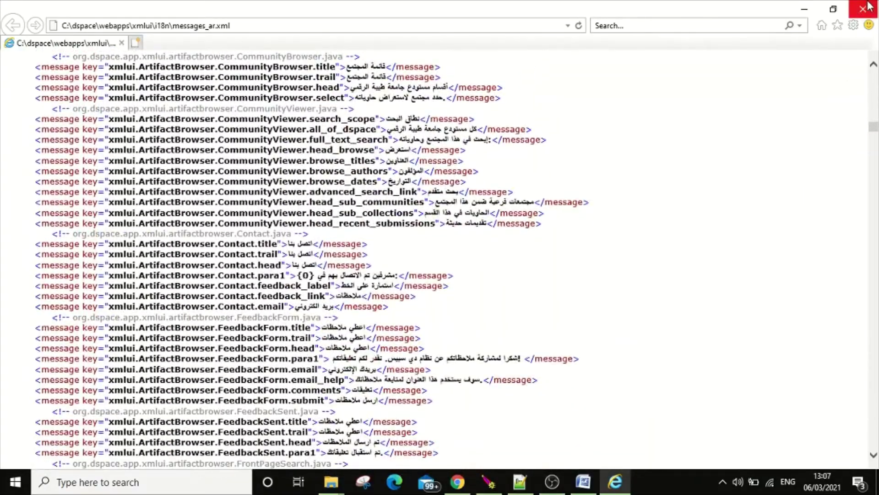
{"action": "left_click", "coordinate": [862, 10]}
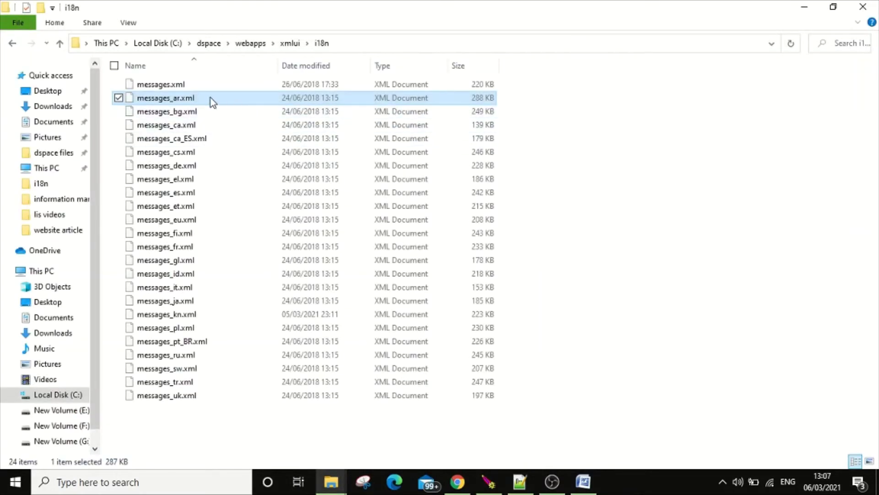
- Open messages_ar.xml in Notepad++ and examine its Arabic message entries from the license header to the closing catalogue tag
{"action": "right_click", "coordinate": [192, 100]}
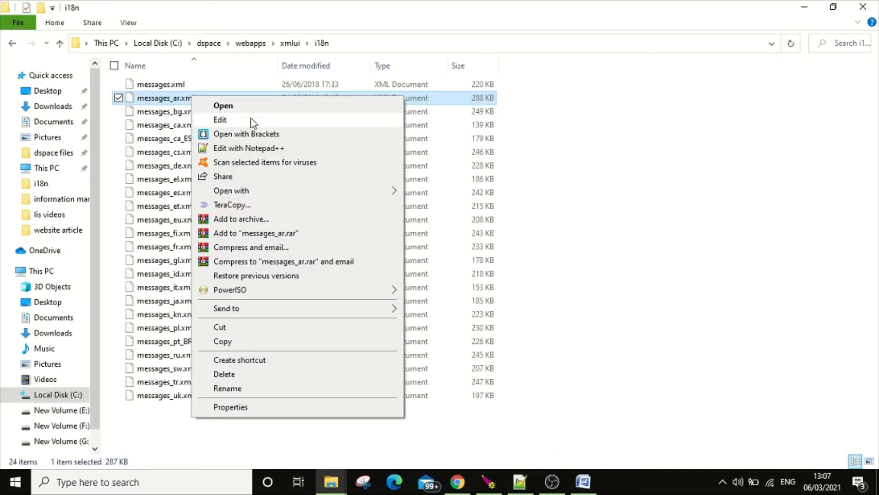
{"action": "left_click", "coordinate": [252, 147]}
{"action": "scroll", "coordinate": [386, 161], "scroll_direction": "down", "scroll_amount": 20}
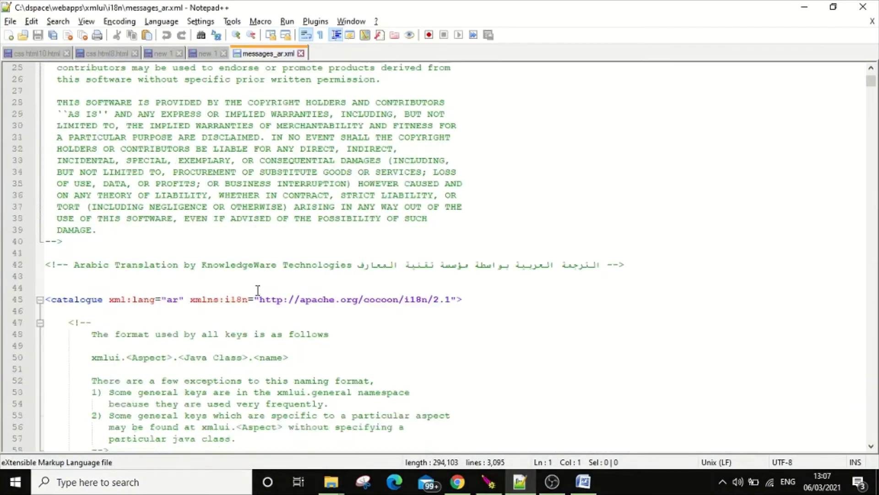
{"action": "left_click", "coordinate": [401, 266]}
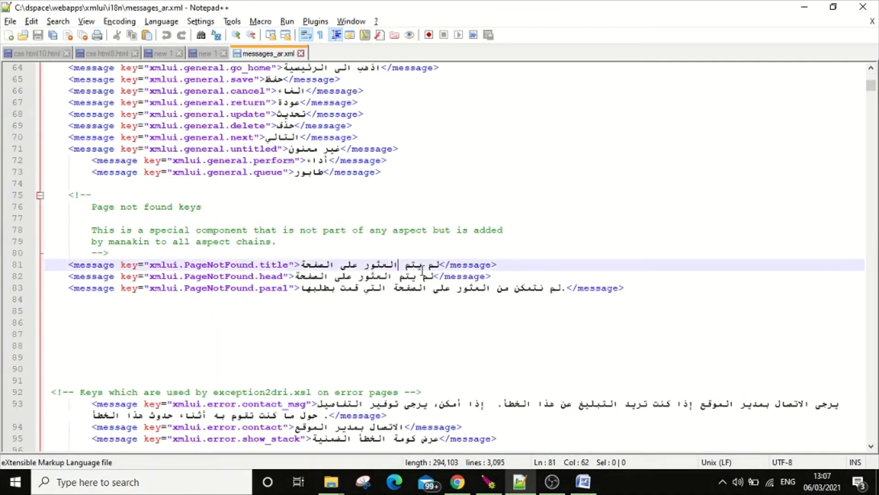
{"action": "left_click", "coordinate": [429, 286]}
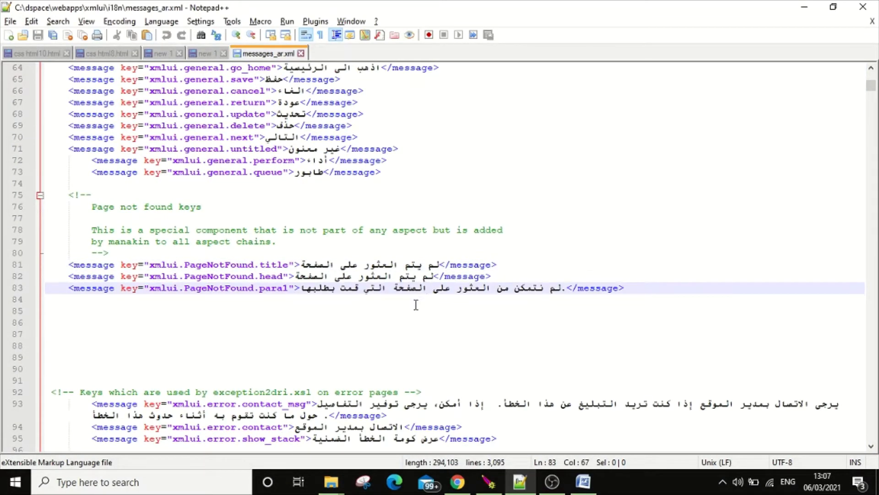
{"action": "scroll", "coordinate": [371, 293], "scroll_direction": "down", "scroll_amount": 10}
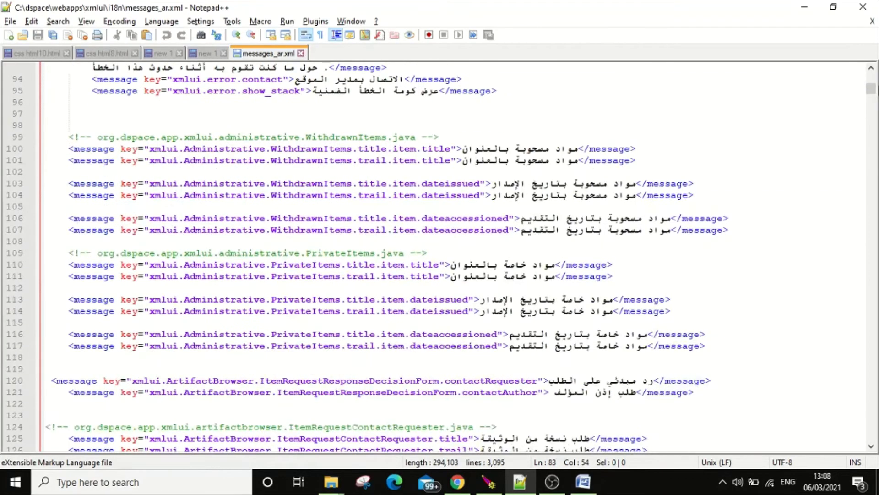
{"action": "left_click_drag", "start_coordinate": [872, 91], "coordinate": [872, 430]}
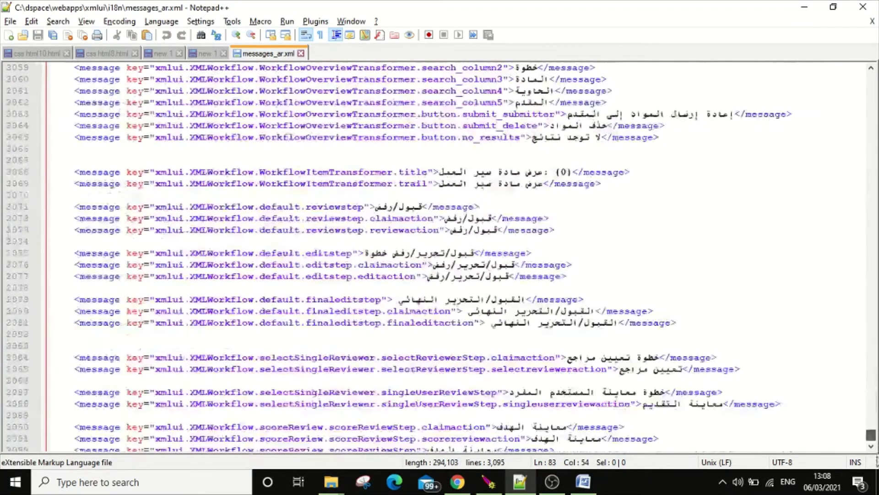
{"action": "scroll", "coordinate": [639, 361], "scroll_direction": "down", "scroll_amount": 1}
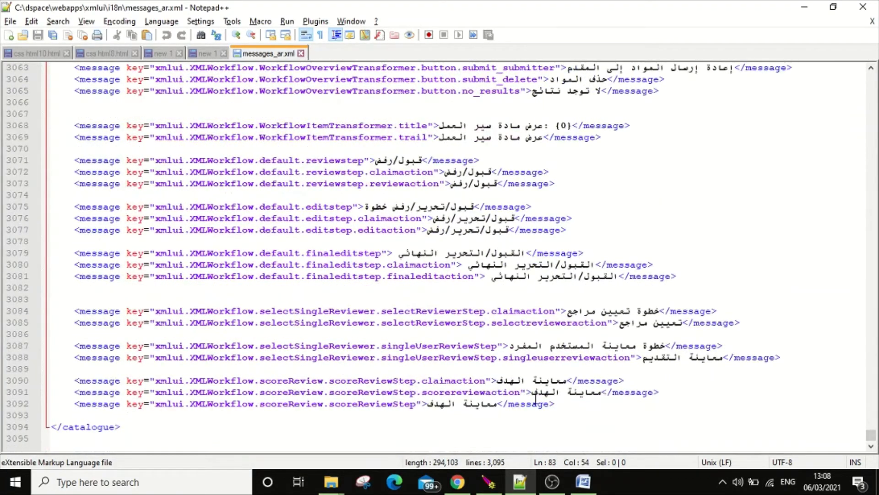
{"action": "left_click", "coordinate": [533, 403]}
{"action": "left_click", "coordinate": [555, 392]}
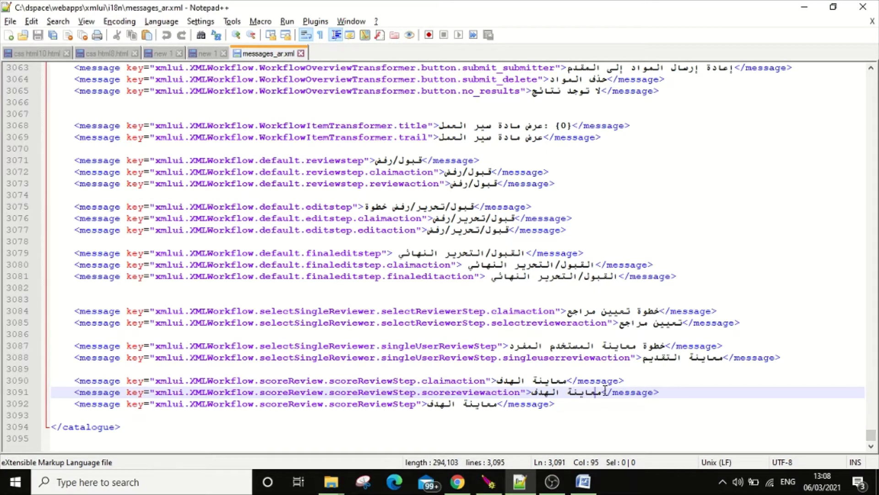
- Switch to Google Translate in Chrome, translate "home page" from English to Arabic, and copy the translation
{"action": "left_click", "coordinate": [459, 485]}
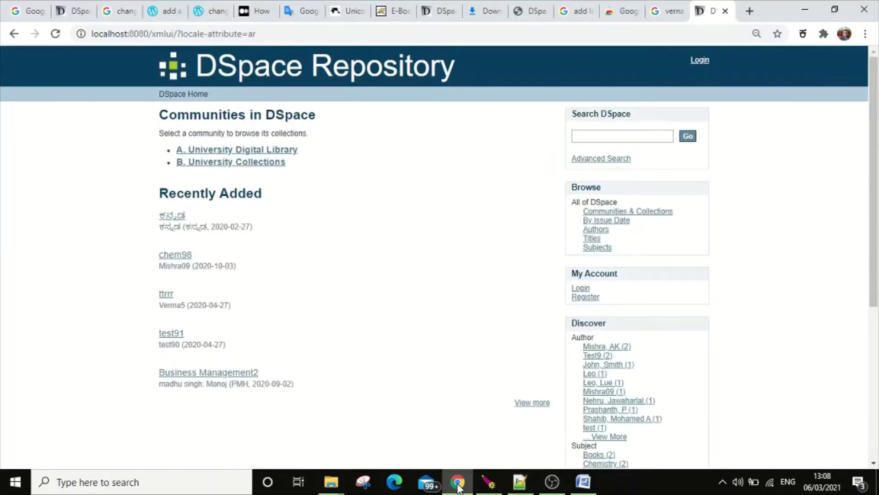
{"action": "left_click", "coordinate": [300, 12]}
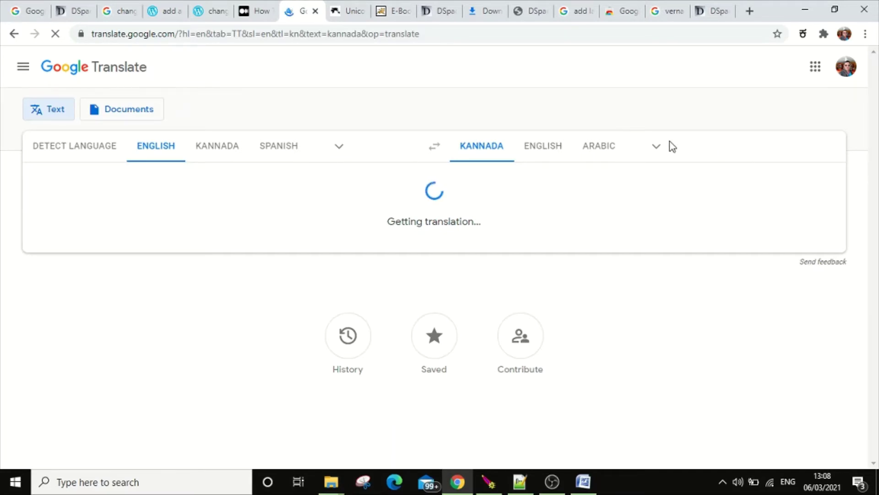
{"action": "left_click", "coordinate": [597, 155]}
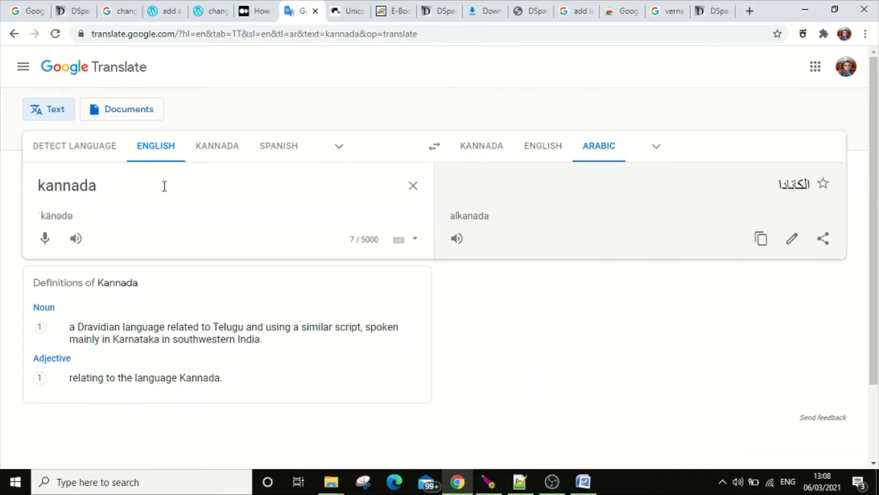
{"action": "left_click_drag", "start_coordinate": [153, 186], "coordinate": [10, 195]}
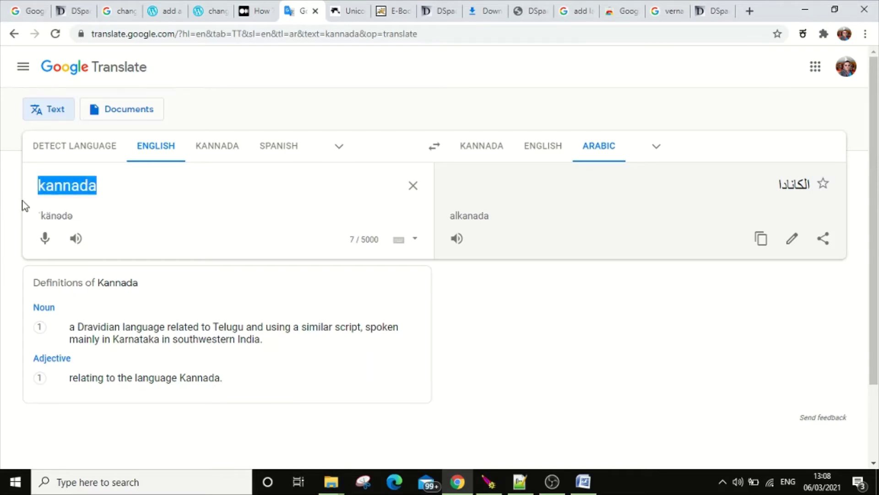
{"action": "key", "text": "BackSpace"}
{"action": "type", "text": "ho"}
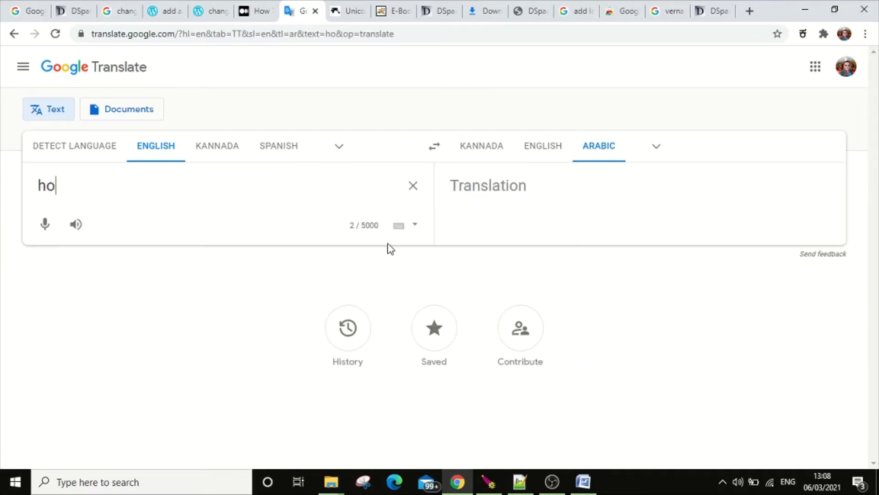
{"action": "type", "text": "me page"}
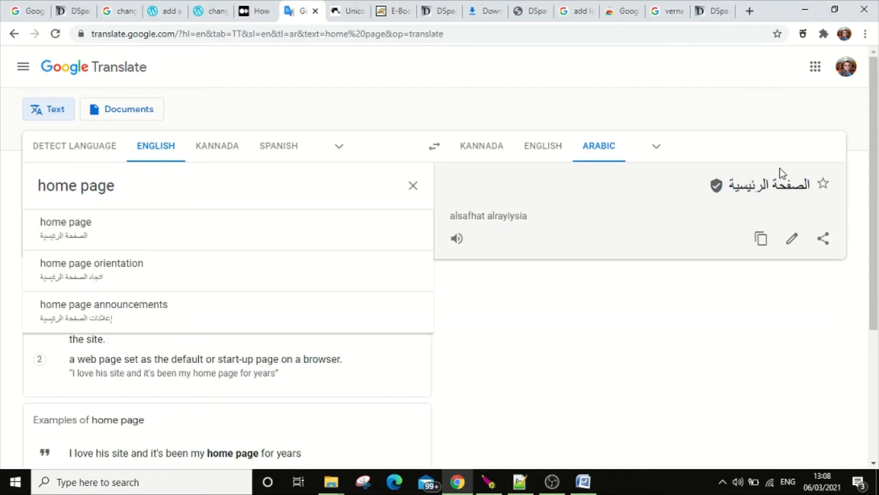
{"action": "left_click", "coordinate": [773, 238]}
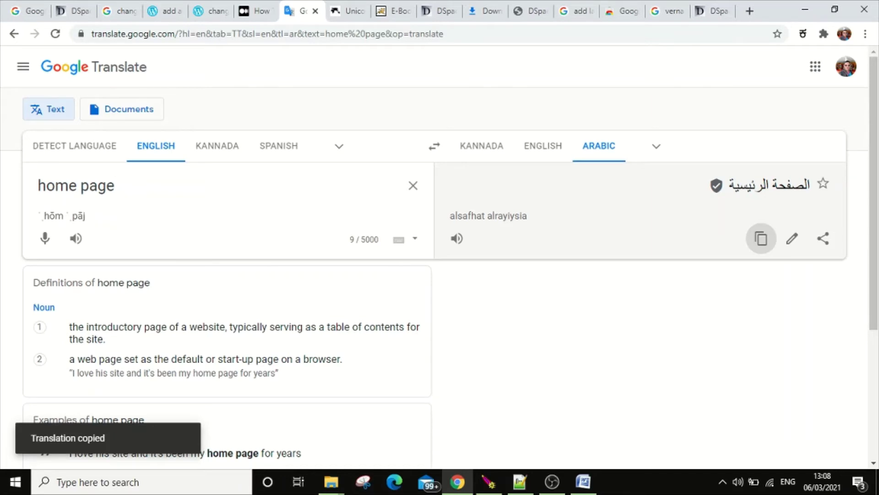
- Back in Notepad++, try appending the copied Arabic translation to the xmlui.XMLWorkflow.scoreReview.scoreReviewStep message text, and undo the insertion
{"action": "left_click", "coordinate": [519, 482]}
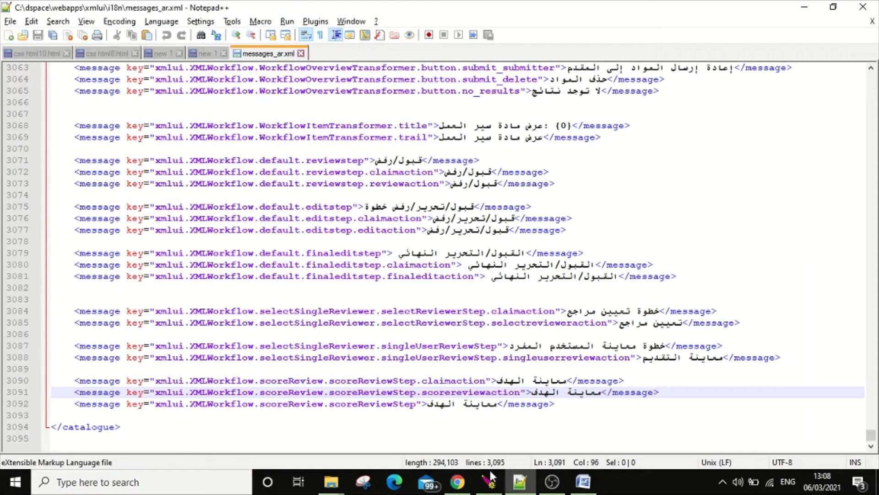
{"action": "left_click", "coordinate": [501, 405]}
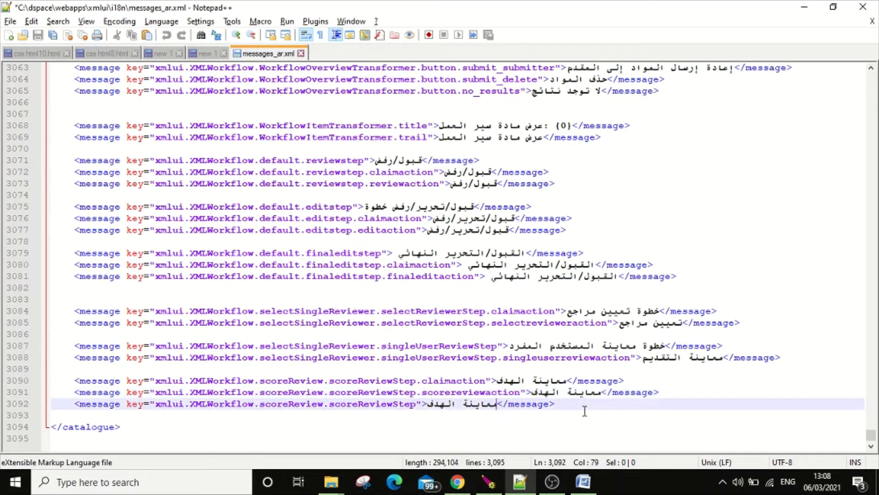
{"action": "right_click", "coordinate": [504, 405]}
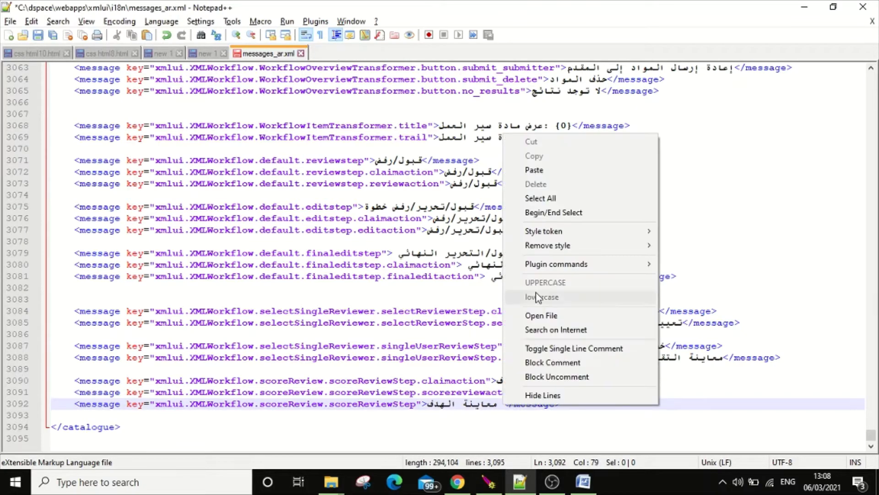
{"action": "left_click", "coordinate": [550, 169]}
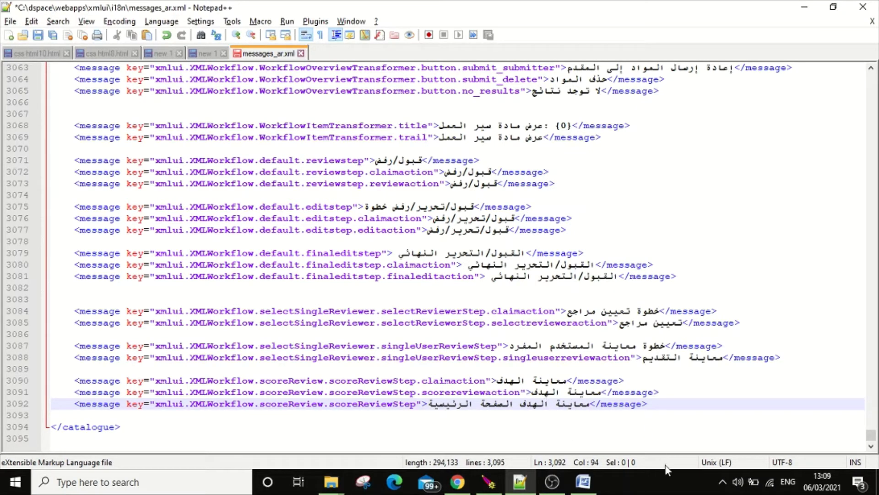
{"action": "key", "text": "ctrl+z"}
{"action": "left_click", "coordinate": [658, 410]}
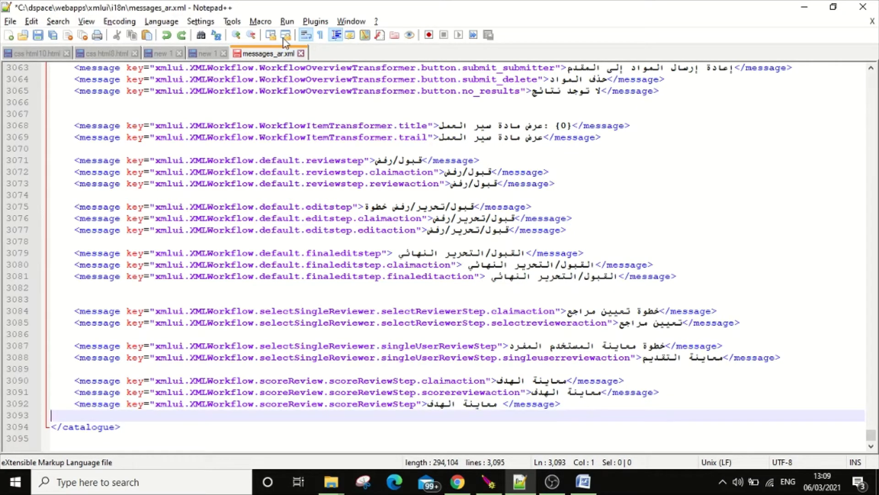
- Review the general keys near the start of messages_ar.xml, and close the file without saving its changes
{"action": "scroll", "coordinate": [390, 183], "scroll_direction": "up", "scroll_amount": 10}
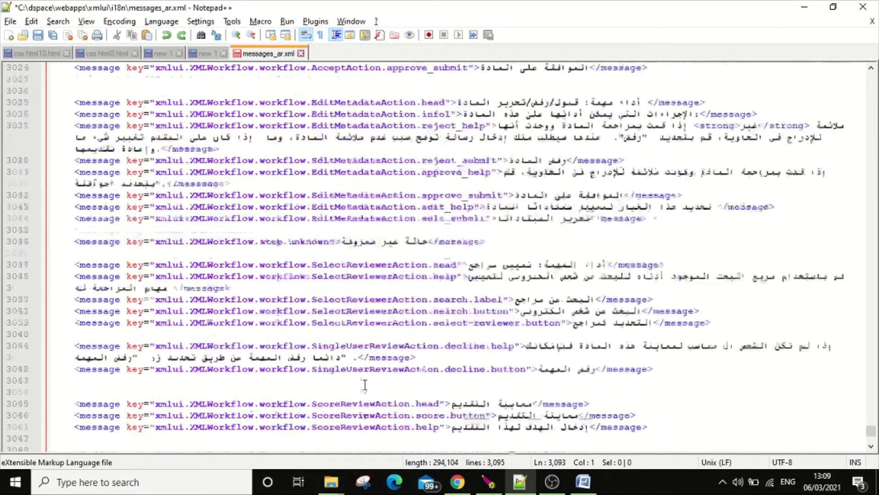
{"action": "scroll", "coordinate": [317, 392], "scroll_direction": "down", "scroll_amount": 10}
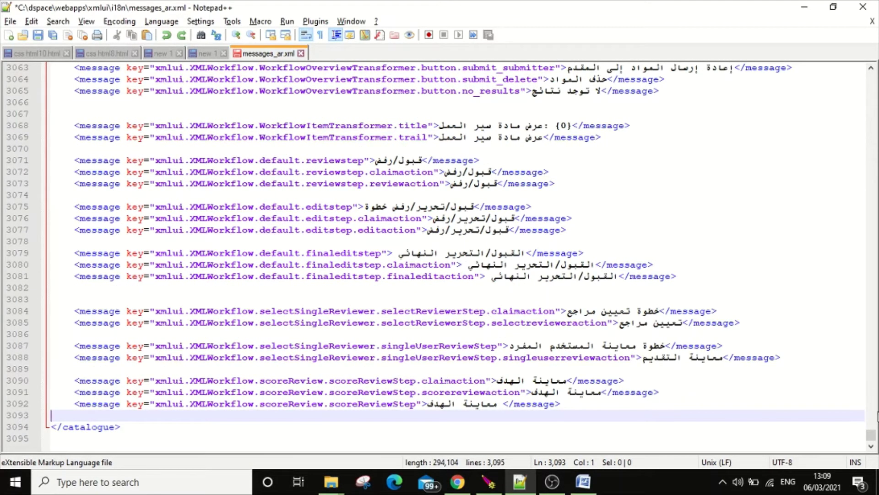
{"action": "left_click_drag", "start_coordinate": [870, 435], "coordinate": [870, 69]}
{"action": "scroll", "coordinate": [428, 216], "scroll_direction": "down", "scroll_amount": 4}
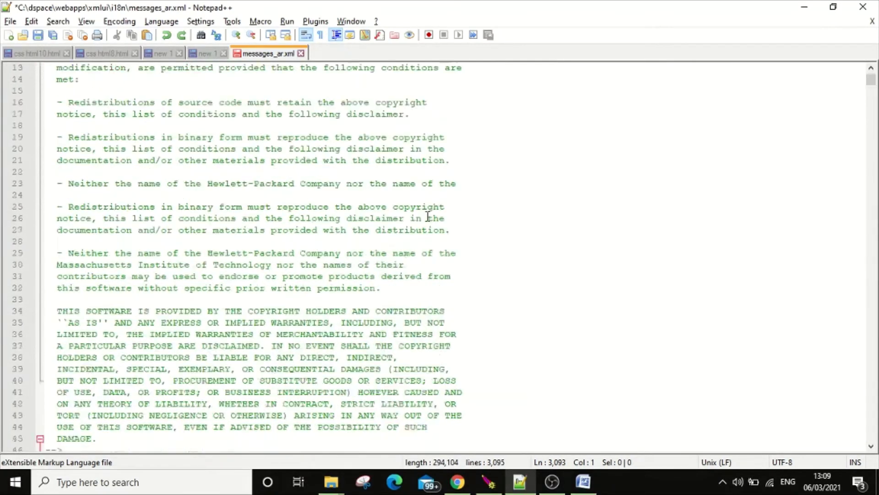
{"action": "scroll", "coordinate": [428, 217], "scroll_direction": "down", "scroll_amount": 11}
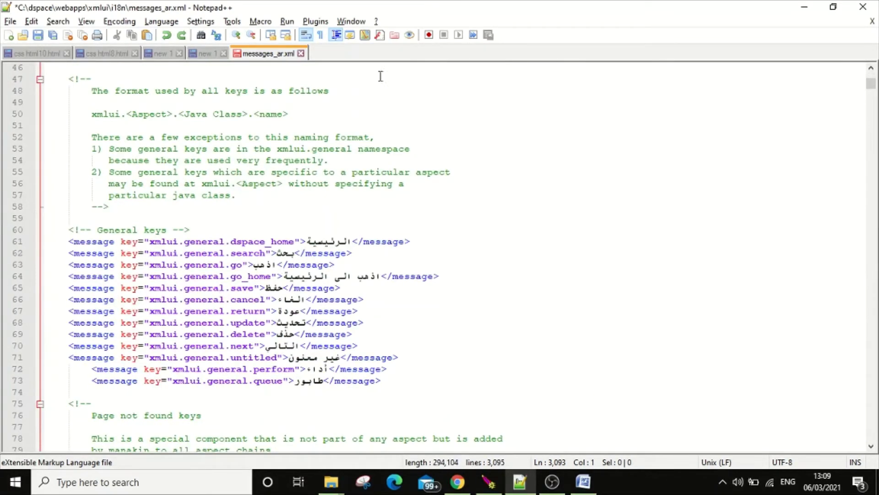
{"action": "left_click", "coordinate": [301, 54]}
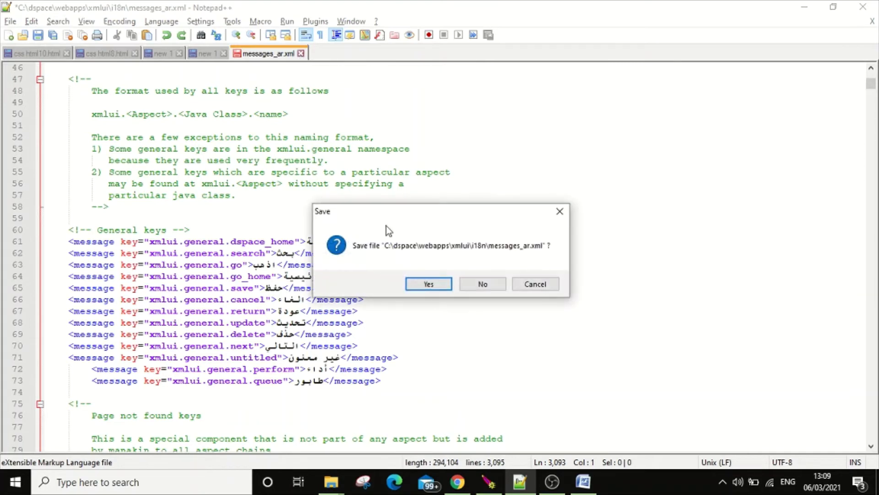
{"action": "left_click", "coordinate": [483, 283]}
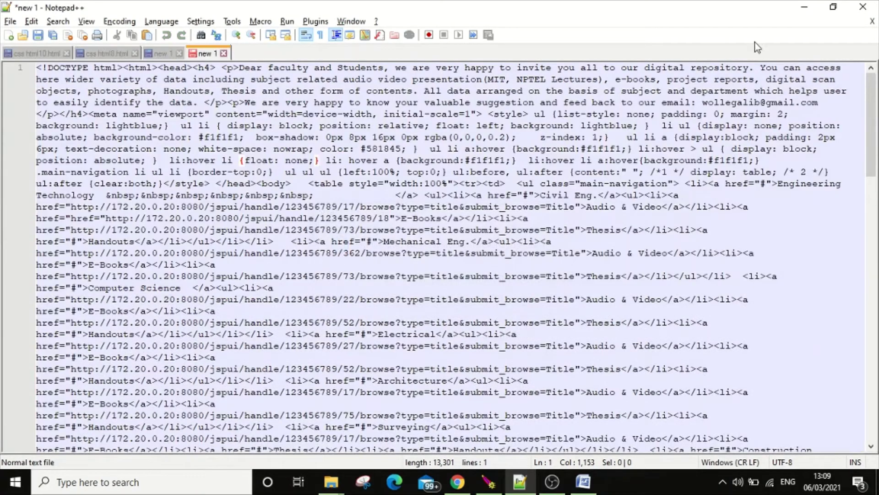
- Minimize Notepad++ and Chrome to return to the i18n folder in File Explorer, and copy messages_ar.xml
{"action": "left_click", "coordinate": [807, 9]}
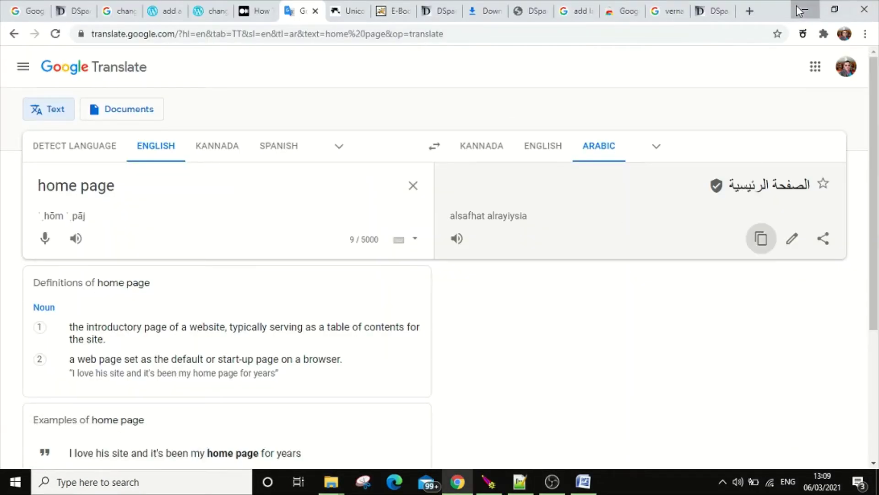
{"action": "left_click", "coordinate": [797, 7]}
{"action": "left_click", "coordinate": [673, 249]}
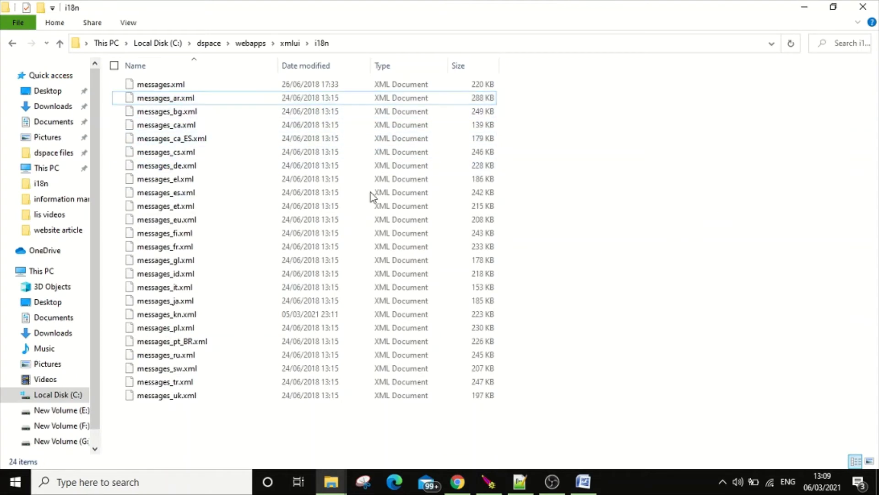
{"action": "right_click", "coordinate": [156, 102]}
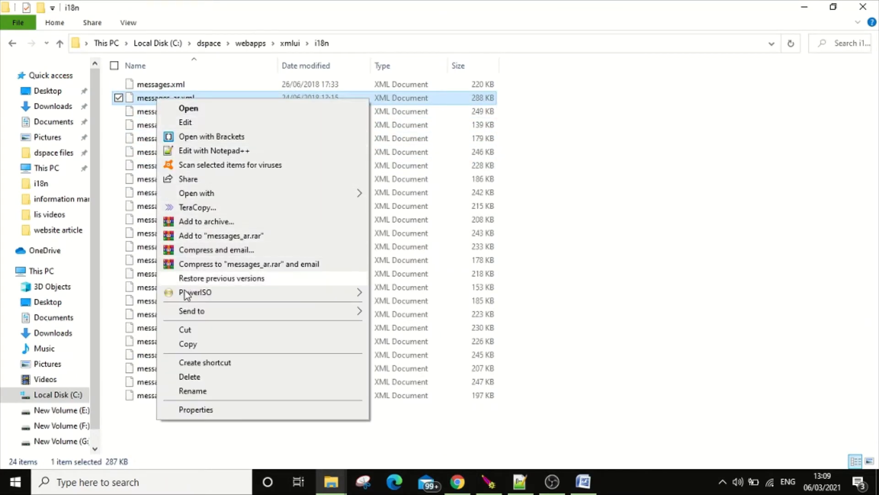
{"action": "left_click", "coordinate": [192, 345]}
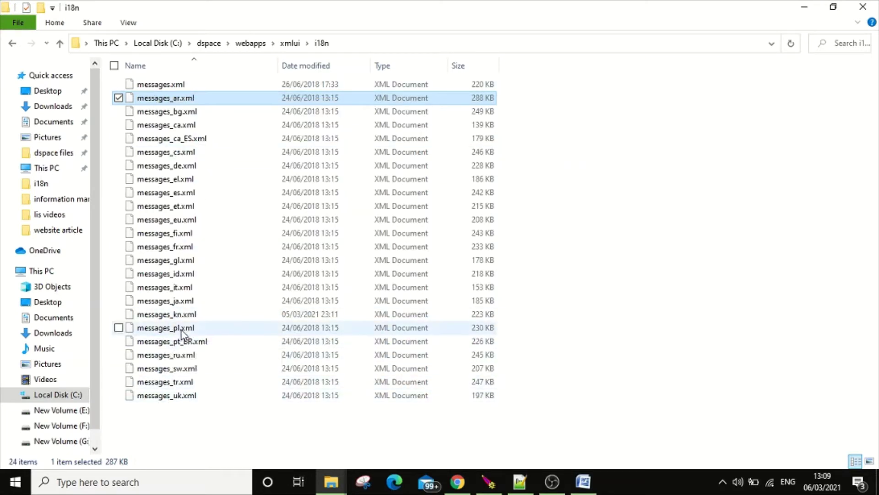
- Look over the other languages' message files in the xmlui i18n folder, such as messages_uk.xml, messages_pl.xml and messages_cs.xml
{"action": "left_click", "coordinate": [185, 301]}
{"action": "left_click", "coordinate": [181, 395]}
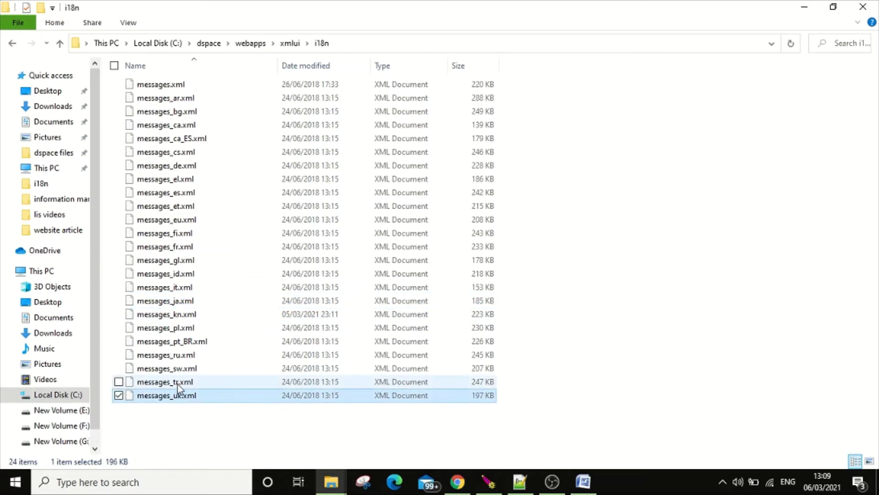
{"action": "left_click", "coordinate": [178, 382]}
{"action": "left_click", "coordinate": [192, 368]}
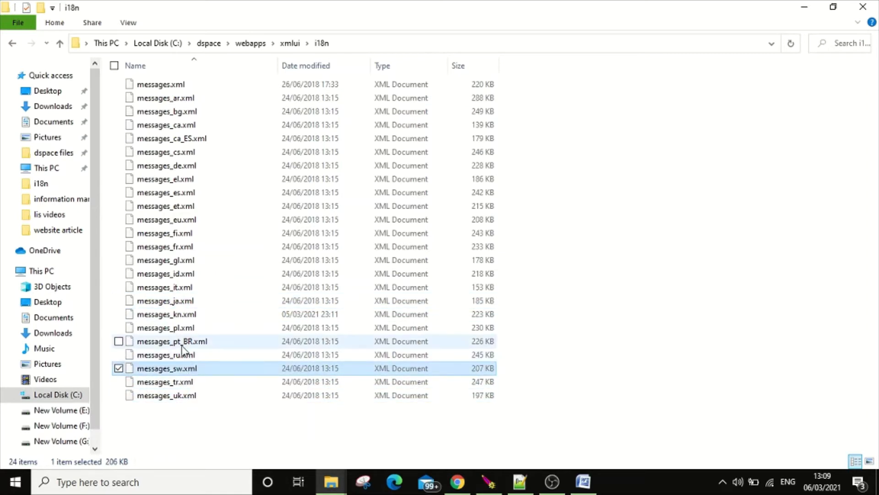
{"action": "left_click", "coordinate": [185, 355]}
{"action": "left_click", "coordinate": [185, 343]}
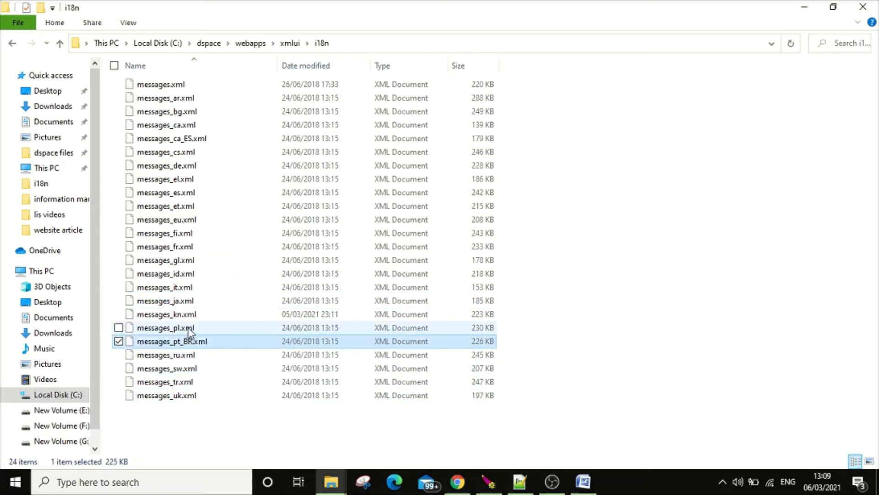
{"action": "left_click", "coordinate": [188, 329]}
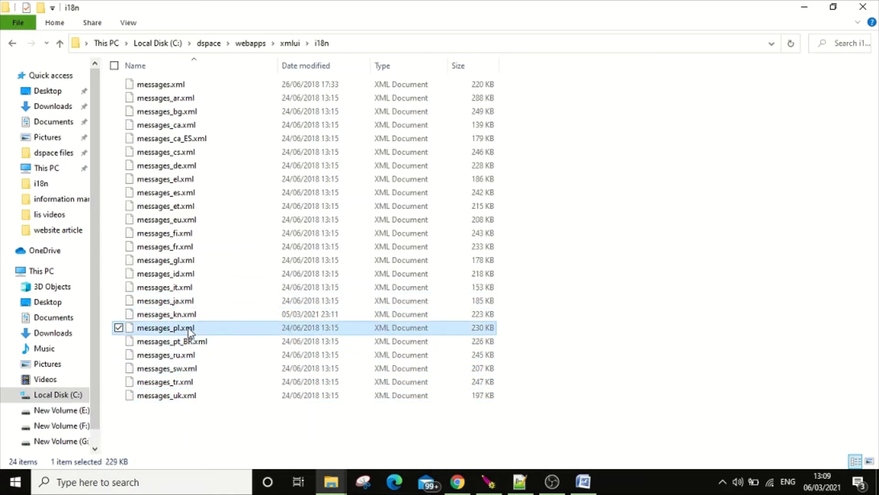
{"action": "left_click", "coordinate": [185, 179]}
{"action": "left_click", "coordinate": [186, 167]}
{"action": "left_click", "coordinate": [188, 154]}
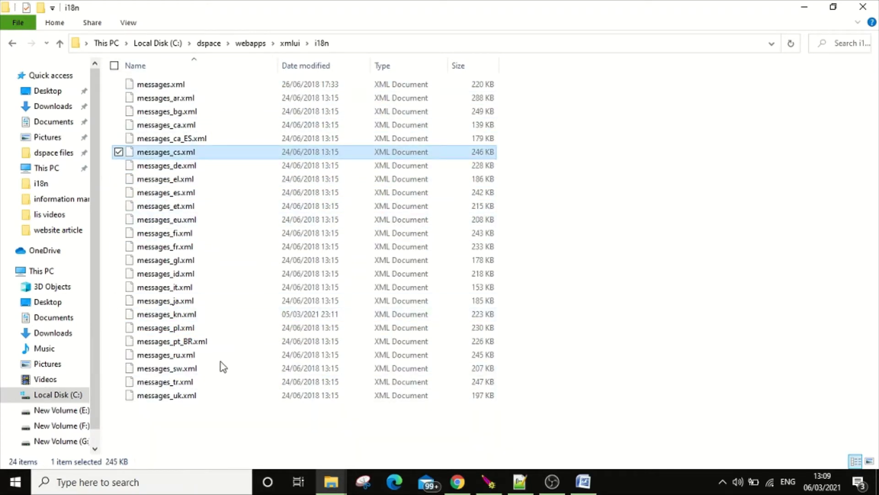
- Copy messages_ar.xml from the i18n folder and open the dspace-6.3-src-release folder on Local Disk (C:)
{"action": "right_click", "coordinate": [164, 104]}
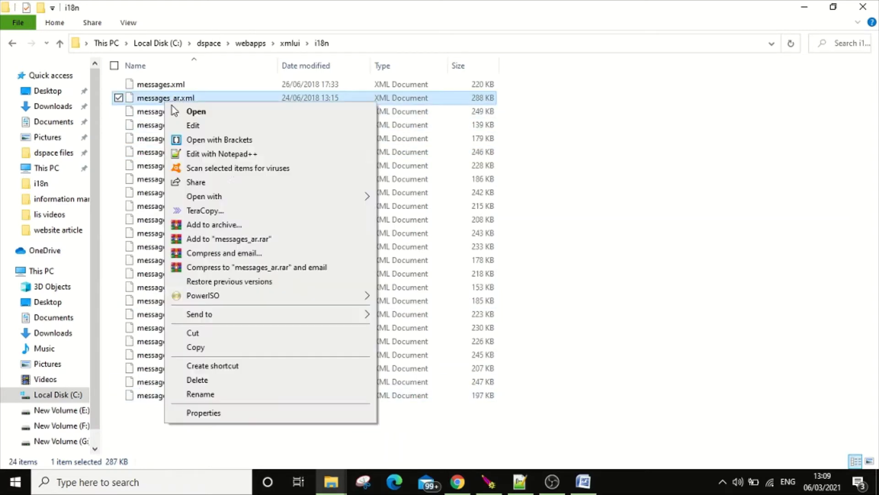
{"action": "left_click", "coordinate": [196, 346]}
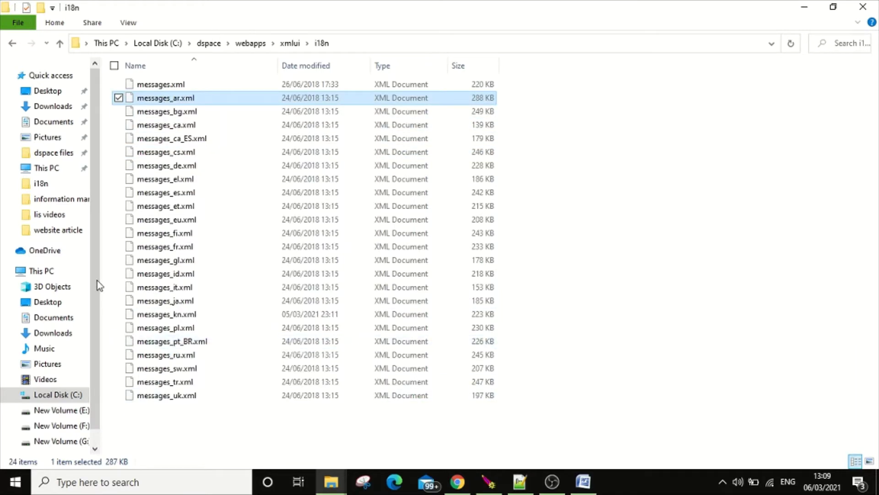
{"action": "left_click", "coordinate": [111, 42]}
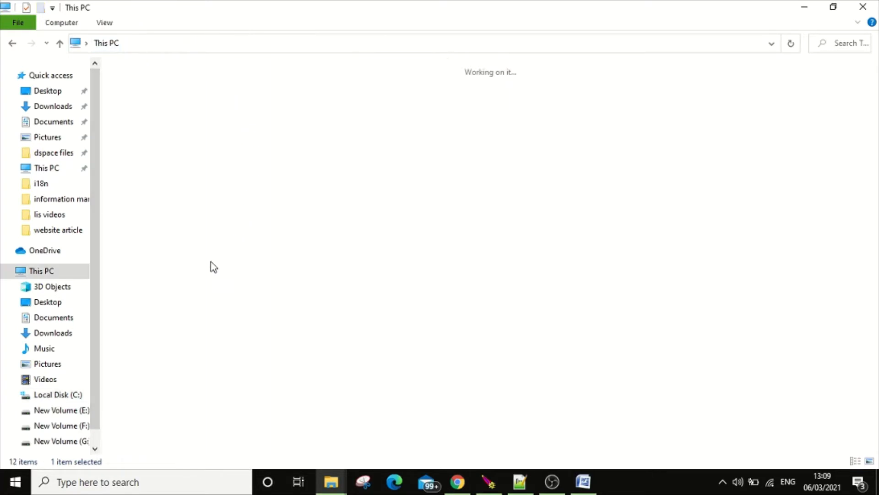
{"action": "double_click", "coordinate": [197, 196]}
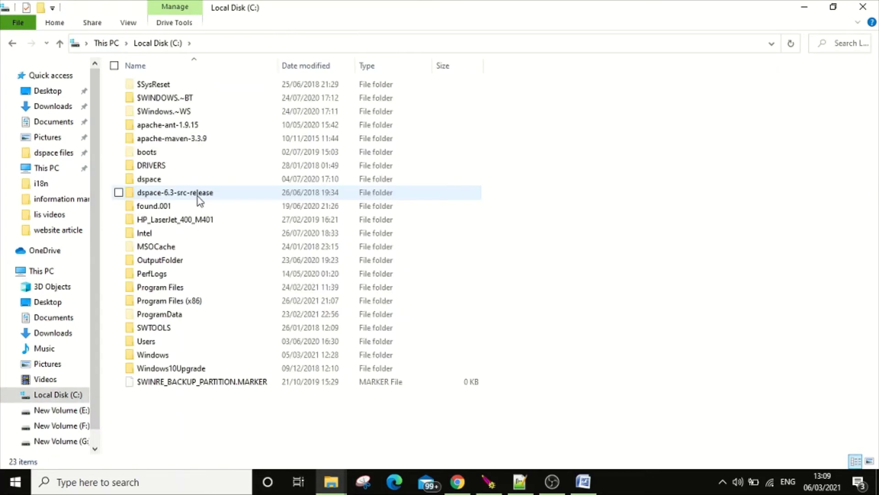
{"action": "double_click", "coordinate": [167, 192]}
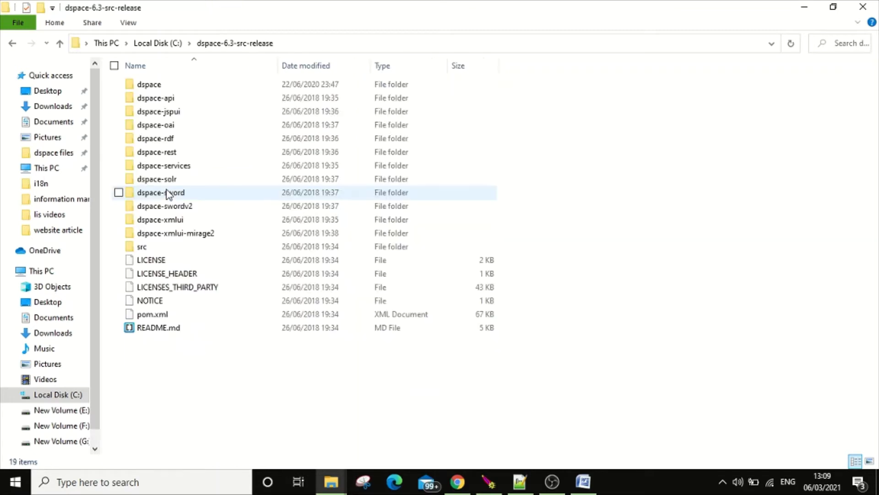
{"action": "double_click", "coordinate": [162, 87]}
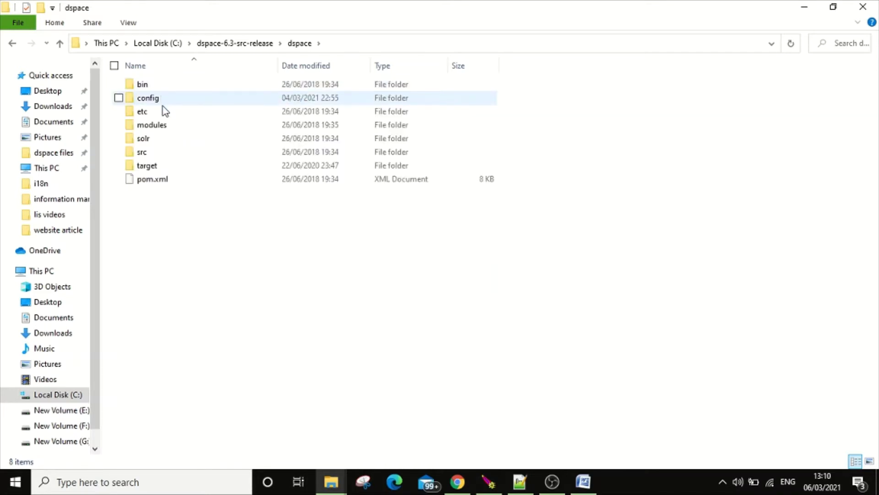
{"action": "double_click", "coordinate": [165, 98]}
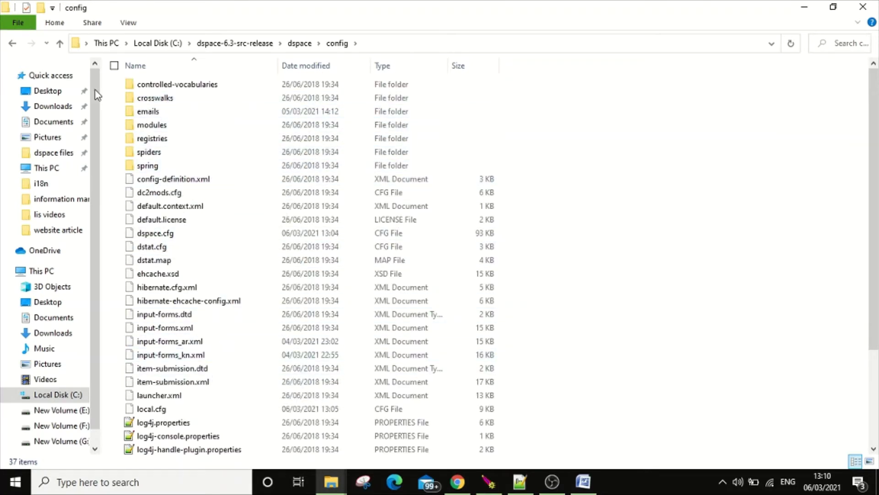
{"action": "left_click", "coordinate": [13, 44]}
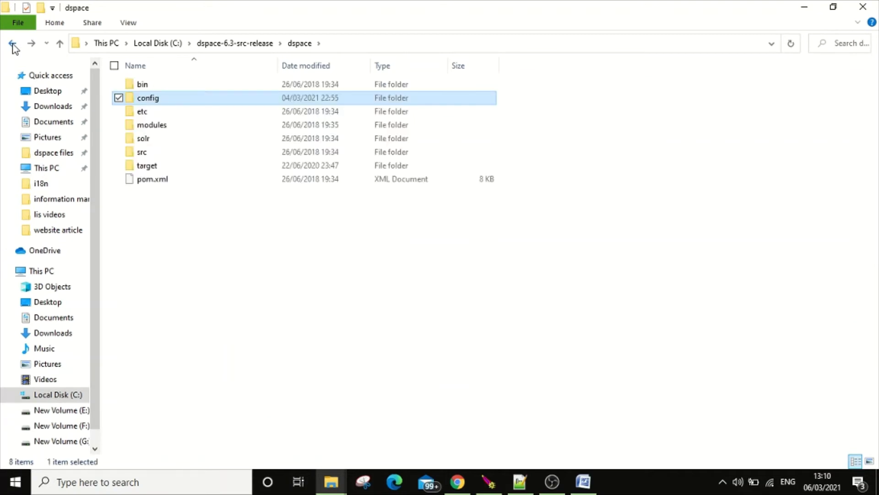
{"action": "left_click", "coordinate": [12, 44]}
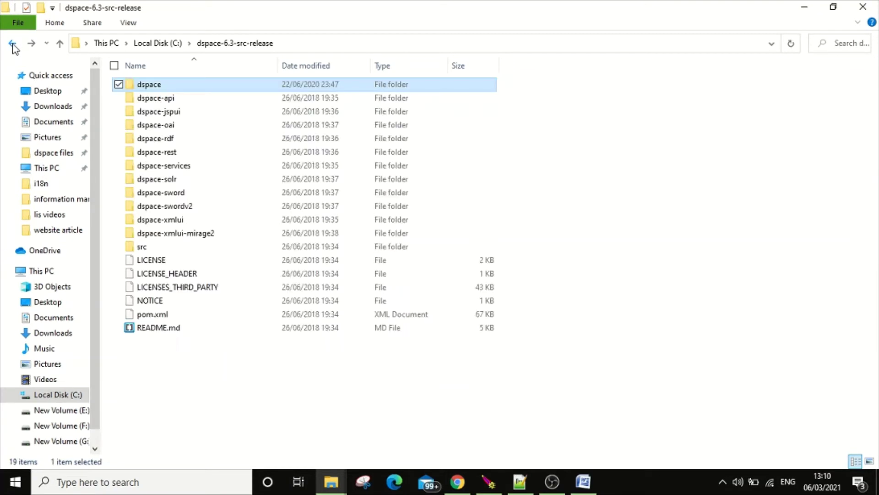
- Open the dspace-xmlui\src\main folder inside dspace-6.3-src-release
{"action": "double_click", "coordinate": [171, 219]}
{"action": "double_click", "coordinate": [154, 88]}
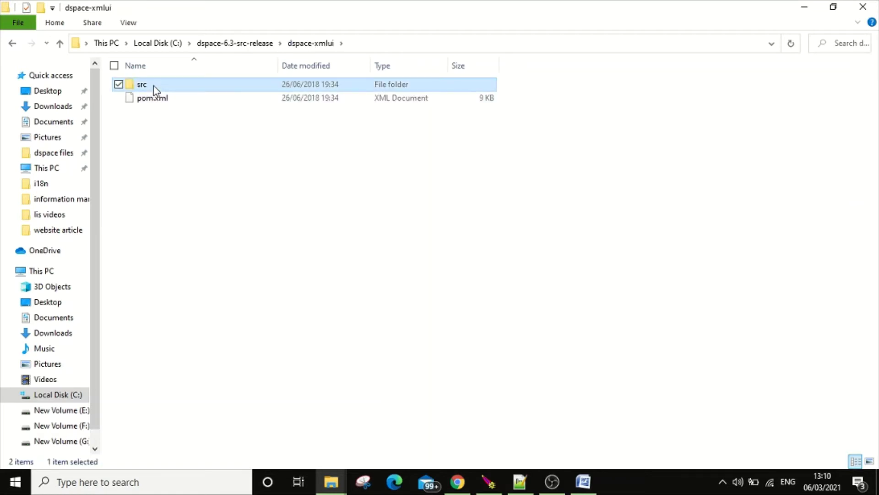
{"action": "double_click", "coordinate": [155, 89]}
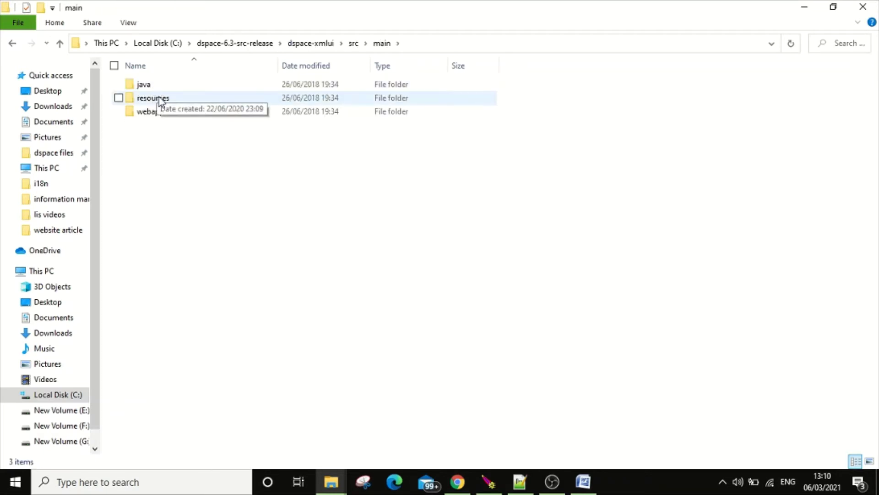
{"action": "double_click", "coordinate": [160, 99]}
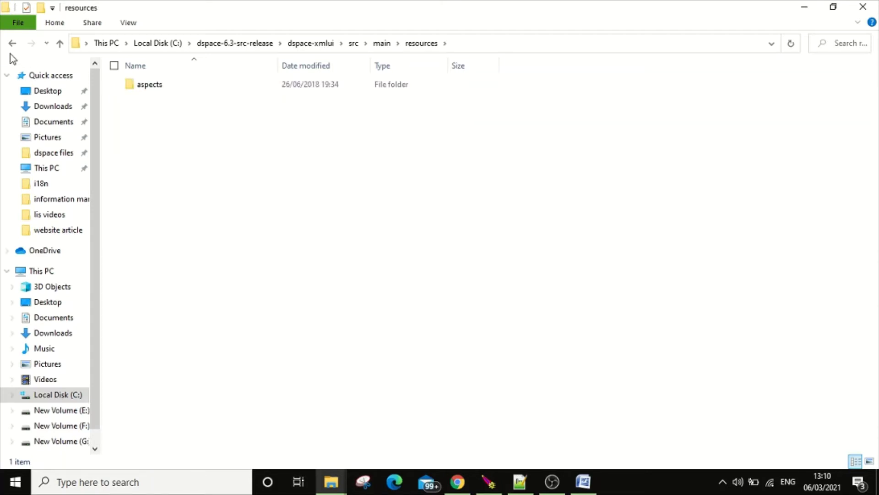
{"action": "double_click", "coordinate": [133, 87]}
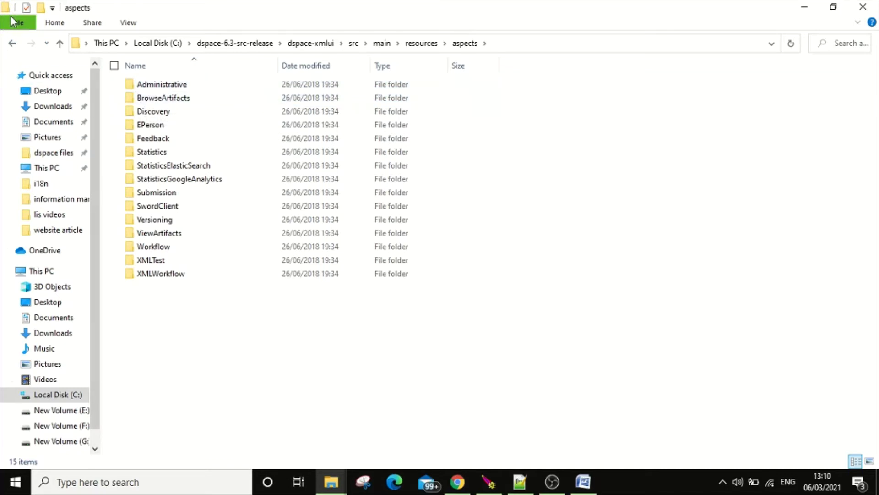
{"action": "left_click", "coordinate": [12, 44]}
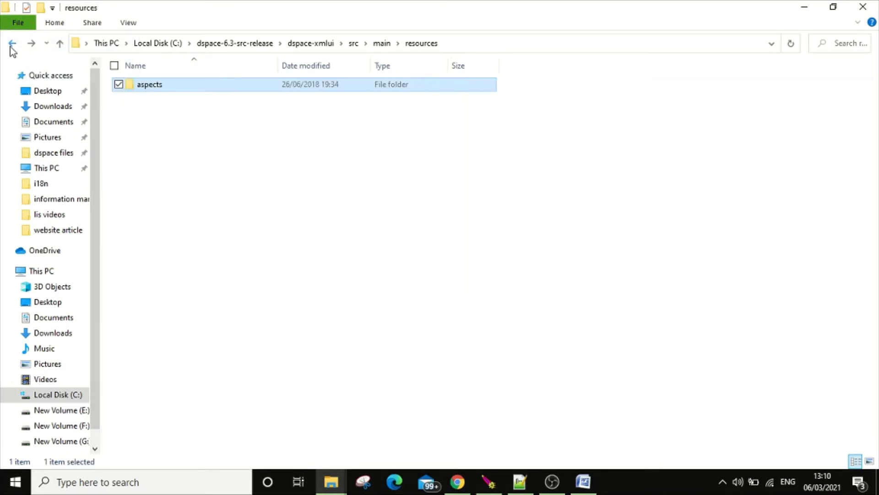
{"action": "left_click", "coordinate": [12, 44]}
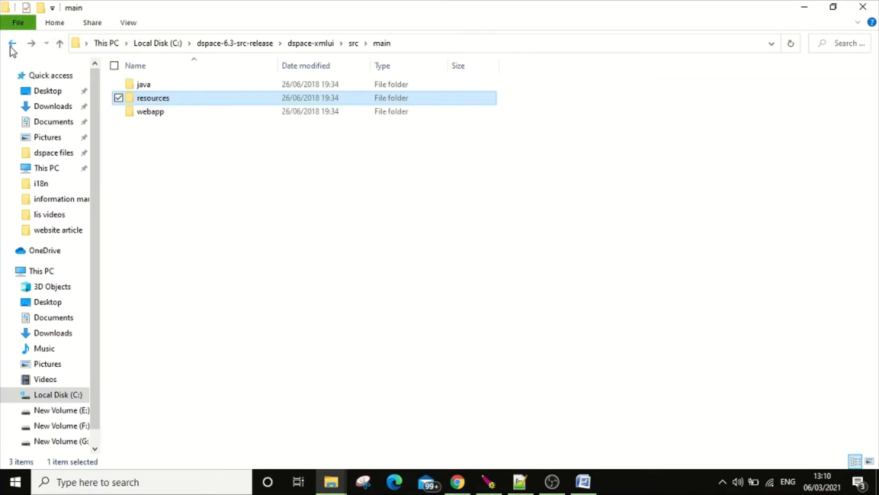
- Open the webapp\i18n folder under main and paste the copied messages_ar.xml beside messages.xml
{"action": "double_click", "coordinate": [157, 114]}
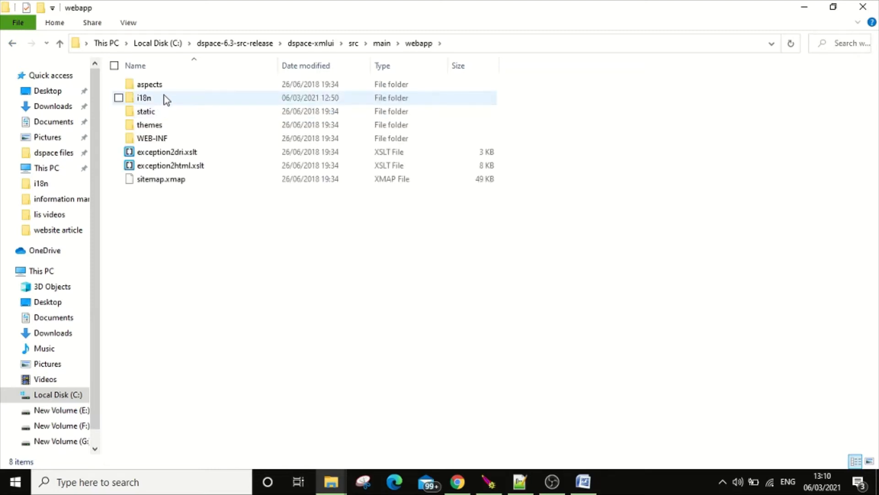
{"action": "double_click", "coordinate": [161, 101]}
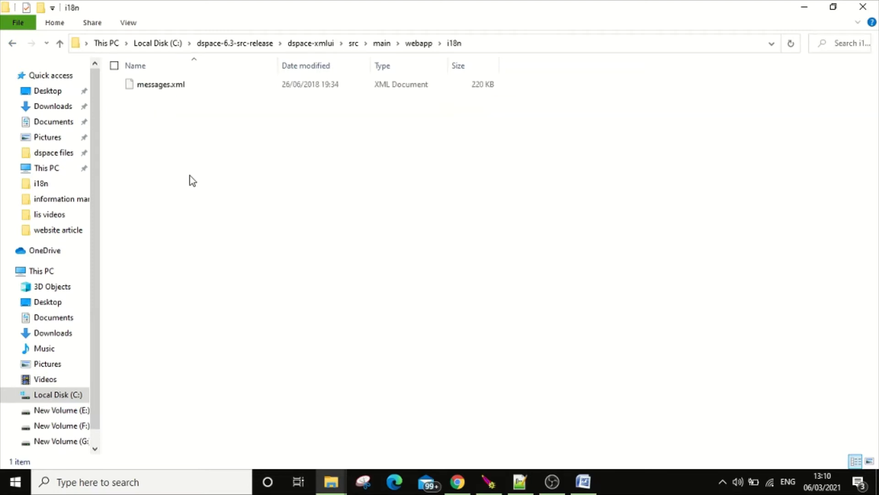
{"action": "left_click", "coordinate": [161, 86]}
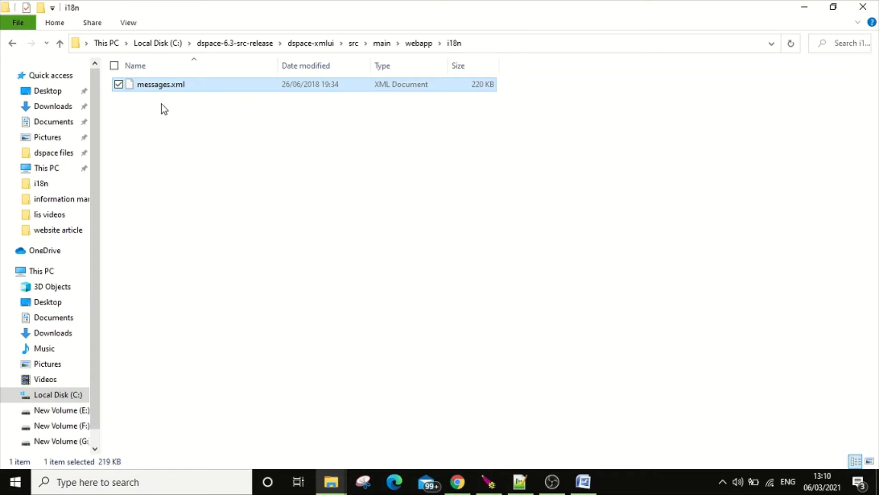
{"action": "right_click", "coordinate": [256, 161]}
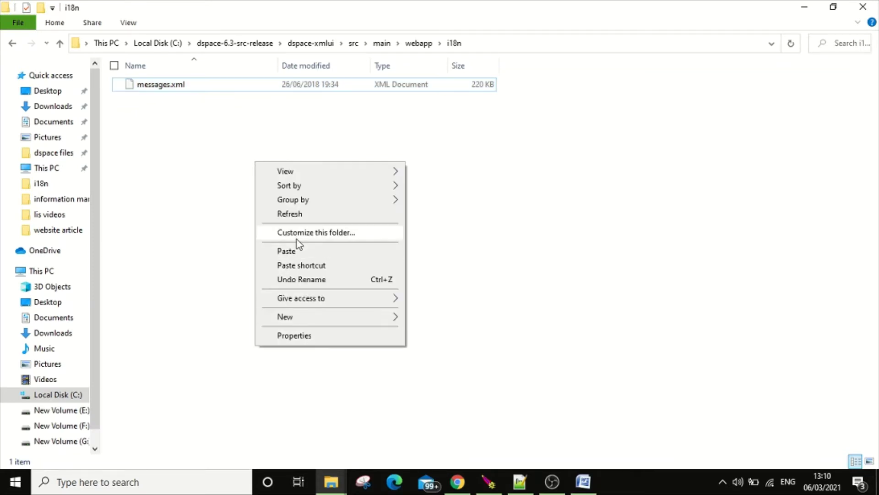
{"action": "left_click", "coordinate": [293, 252]}
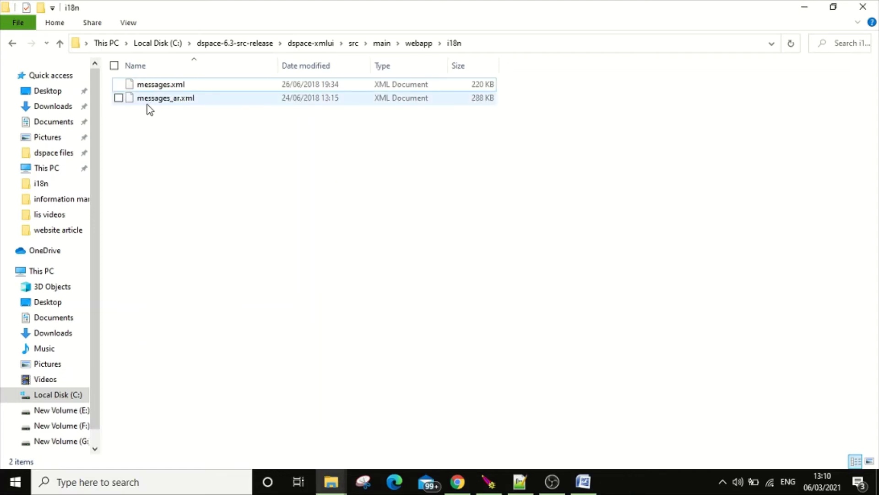
{"action": "left_click", "coordinate": [173, 101]}
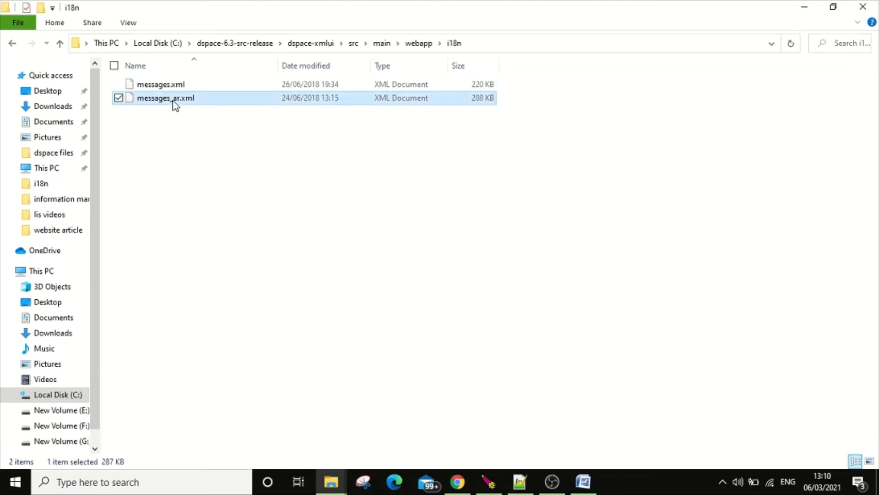
{"action": "left_click", "coordinate": [229, 241]}
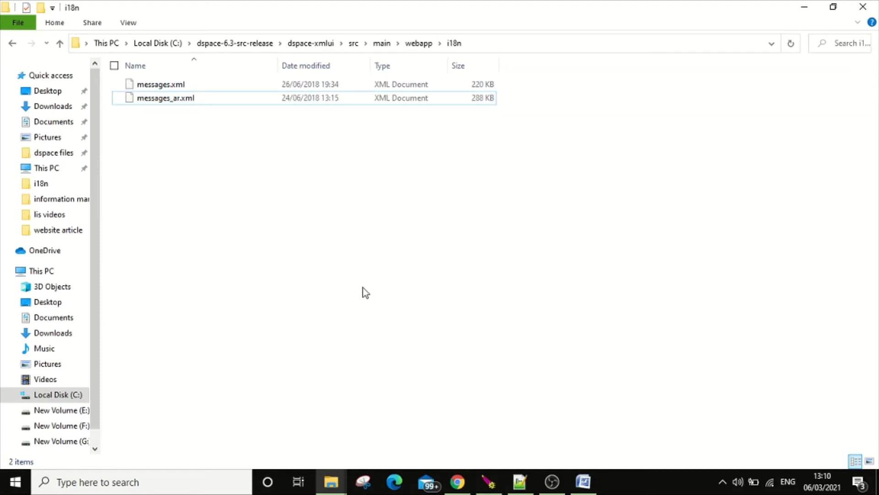
- Switch to Adding Language.docx in Word and read the instructions down to the C:\dspace\webapps\xmlui\themes\Mirage\lib\xsl\core path
{"action": "left_click", "coordinate": [583, 482]}
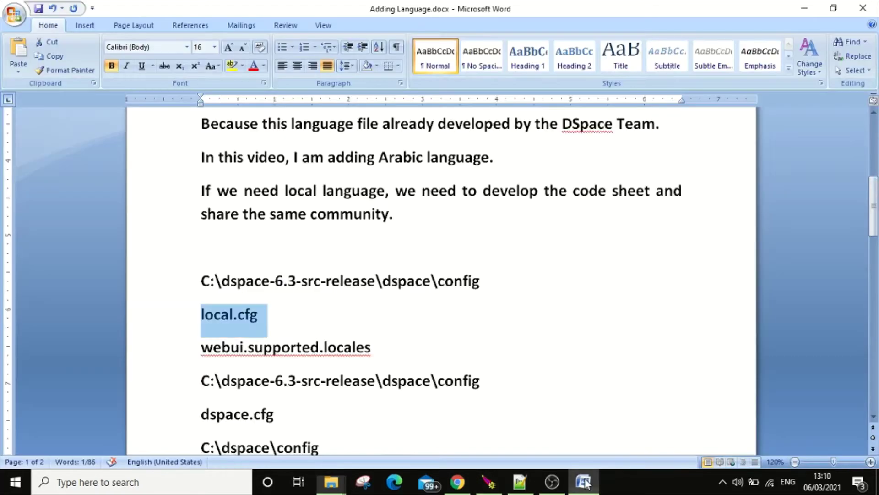
{"action": "scroll", "coordinate": [439, 387], "scroll_direction": "down", "scroll_amount": 3}
{"action": "left_click", "coordinate": [255, 270]}
{"action": "left_click", "coordinate": [392, 398]}
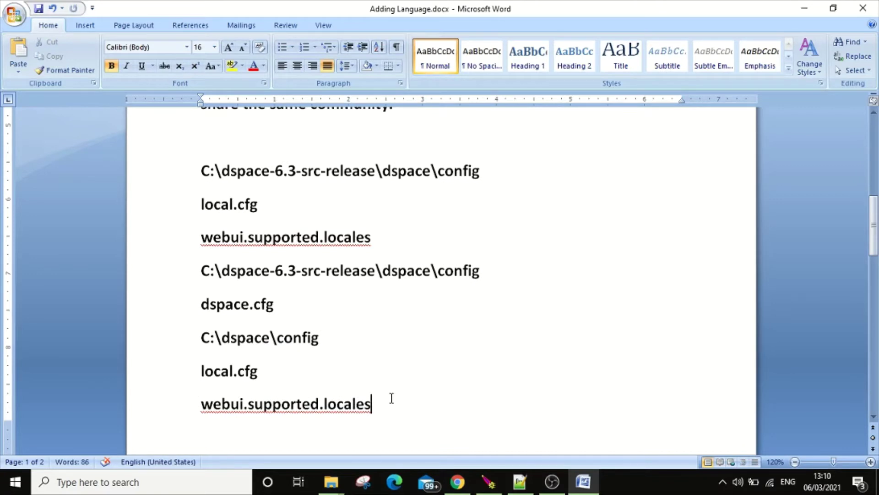
{"action": "scroll", "coordinate": [391, 396], "scroll_direction": "down", "scroll_amount": 6}
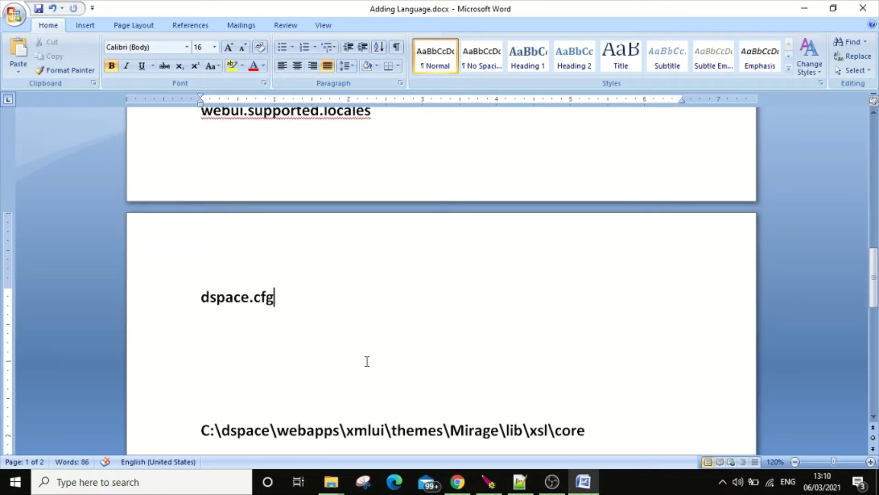
{"action": "scroll", "coordinate": [462, 306], "scroll_direction": "down", "scroll_amount": 1}
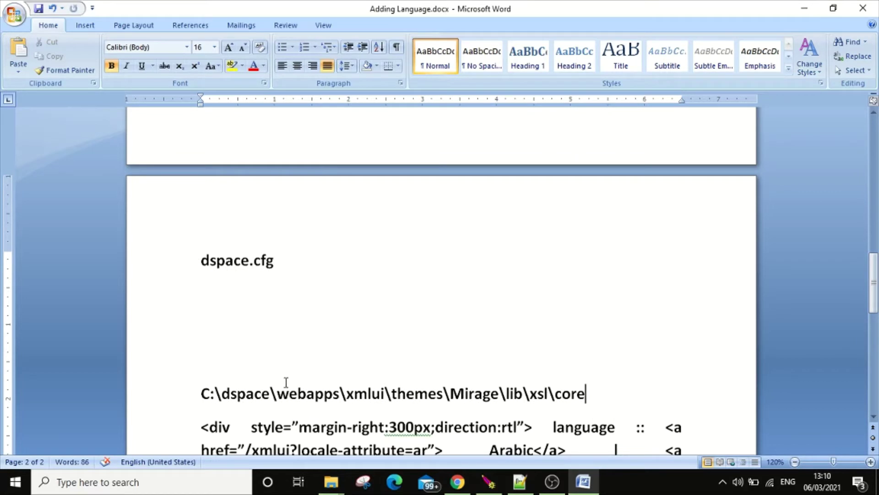
{"action": "left_click_drag", "start_coordinate": [226, 394], "coordinate": [594, 408]}
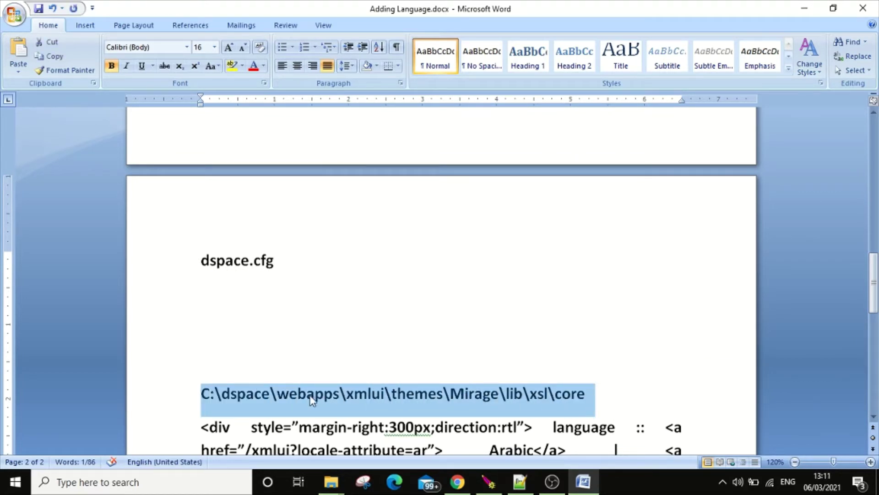
{"action": "left_click", "coordinate": [385, 397]}
{"action": "left_click", "coordinate": [429, 393]}
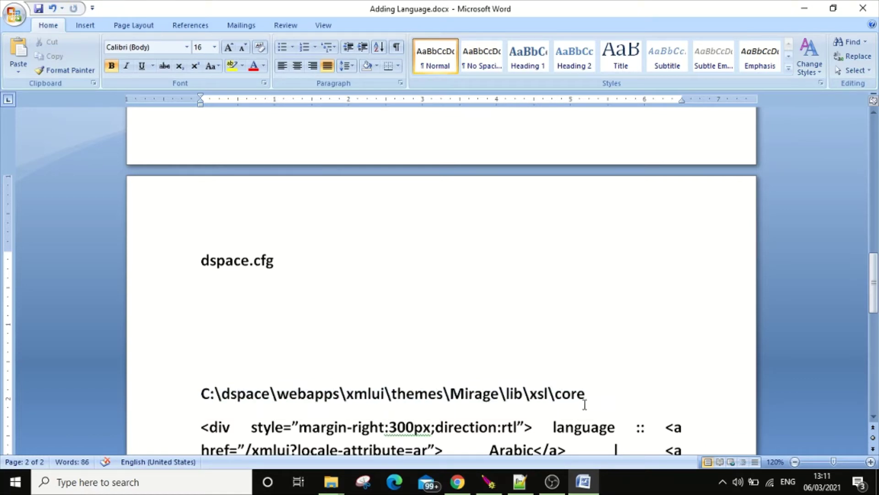
{"action": "key", "text": "ctrl+s"}
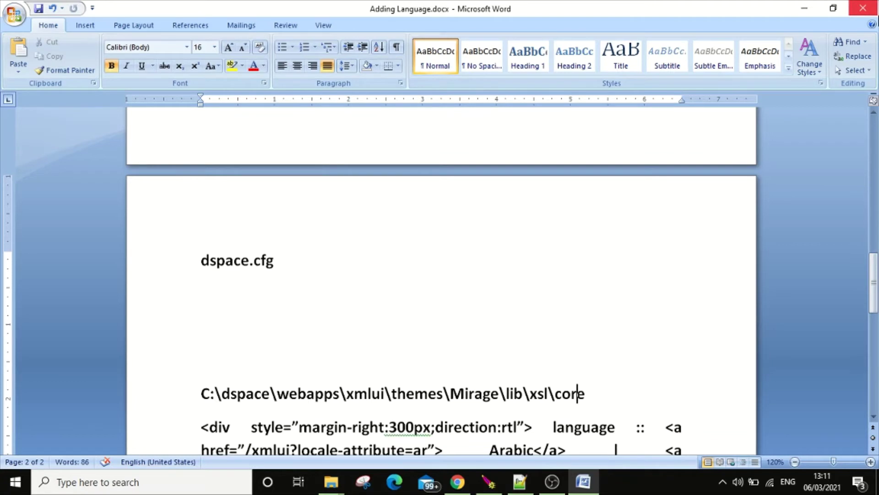
- Switch to File Explorer and open the C:\dspace\webapps\xmlui\themes folder
{"action": "left_click", "coordinate": [806, 7]}
{"action": "left_click", "coordinate": [110, 44]}
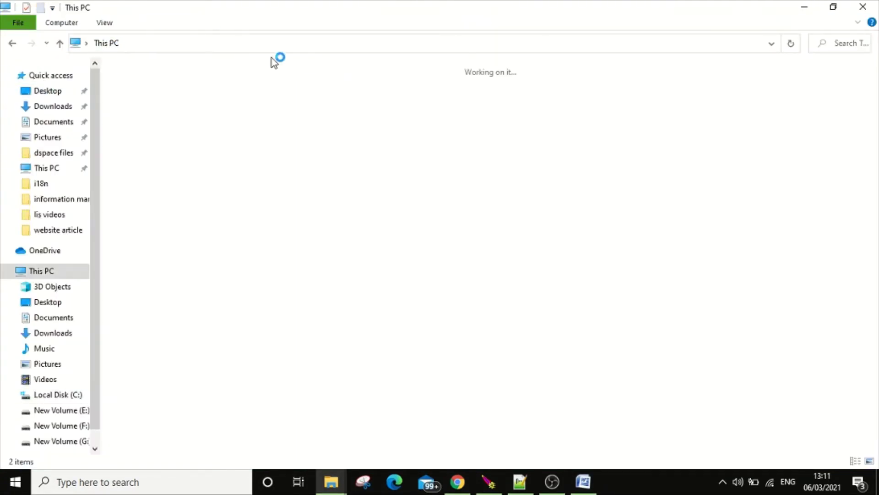
{"action": "double_click", "coordinate": [213, 196]}
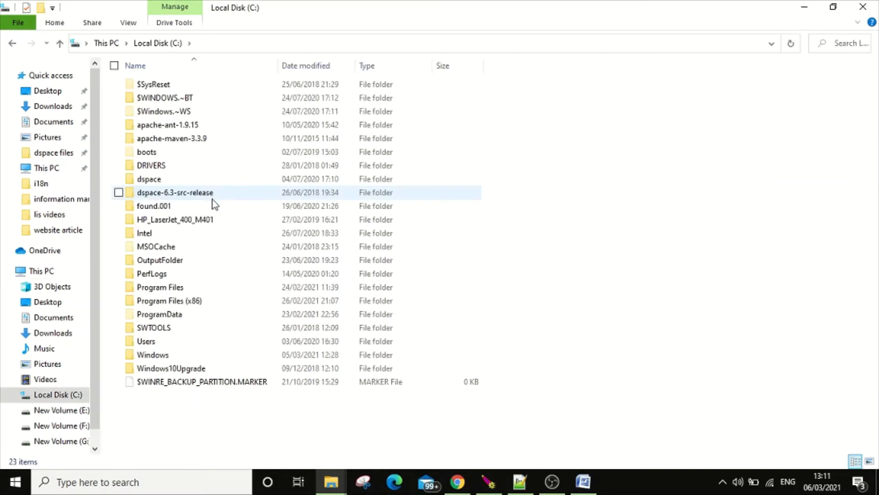
{"action": "double_click", "coordinate": [158, 182]}
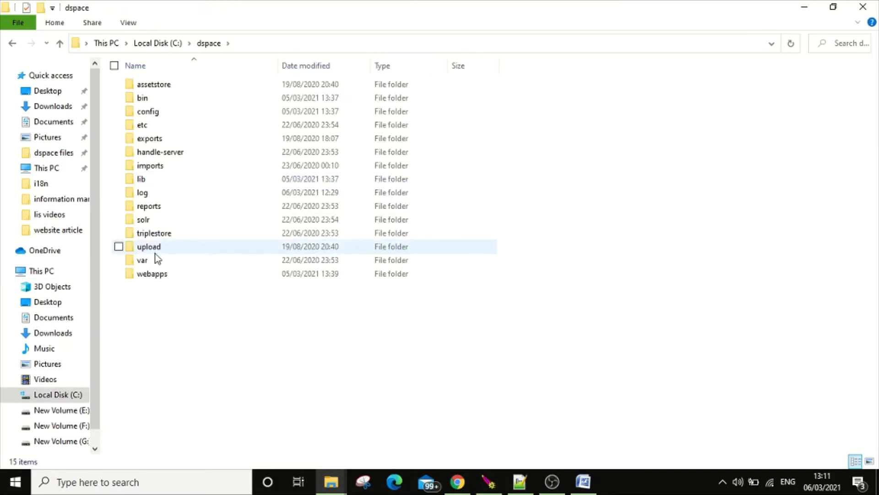
{"action": "double_click", "coordinate": [155, 274]}
{"action": "double_click", "coordinate": [156, 195]}
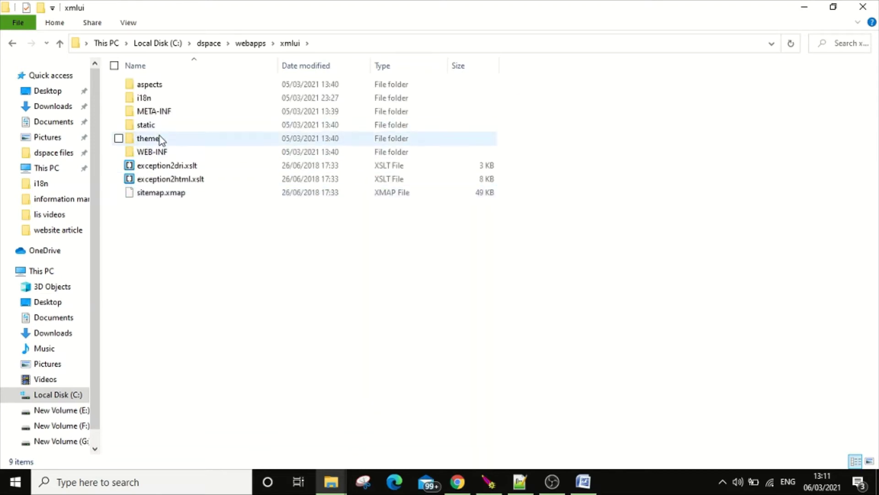
{"action": "double_click", "coordinate": [158, 137]}
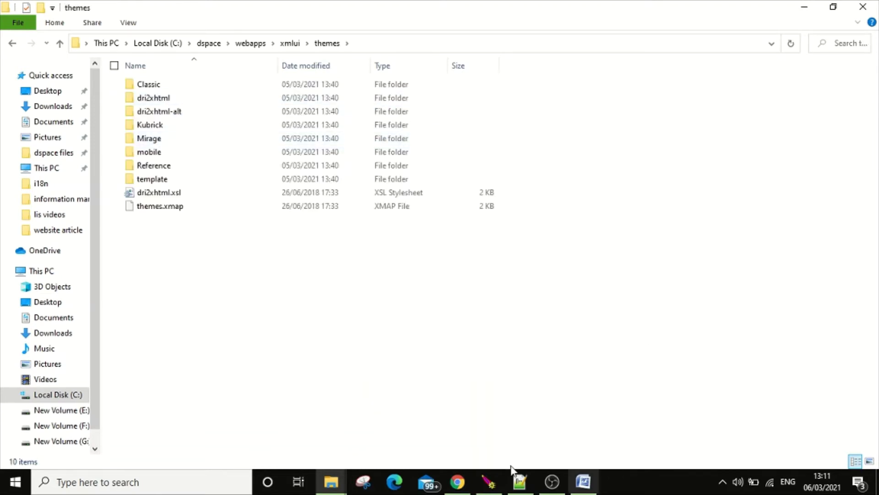
- Switch to Chrome and examine the DSpace XMLUI home page from header to footer for the theme in use
{"action": "left_click", "coordinate": [458, 482]}
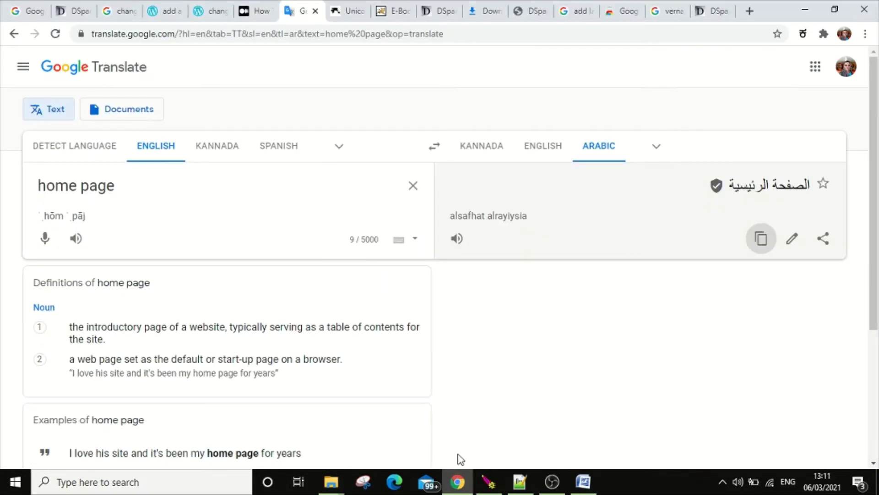
{"action": "left_click", "coordinate": [709, 12]}
{"action": "scroll", "coordinate": [573, 348], "scroll_direction": "down", "scroll_amount": 5}
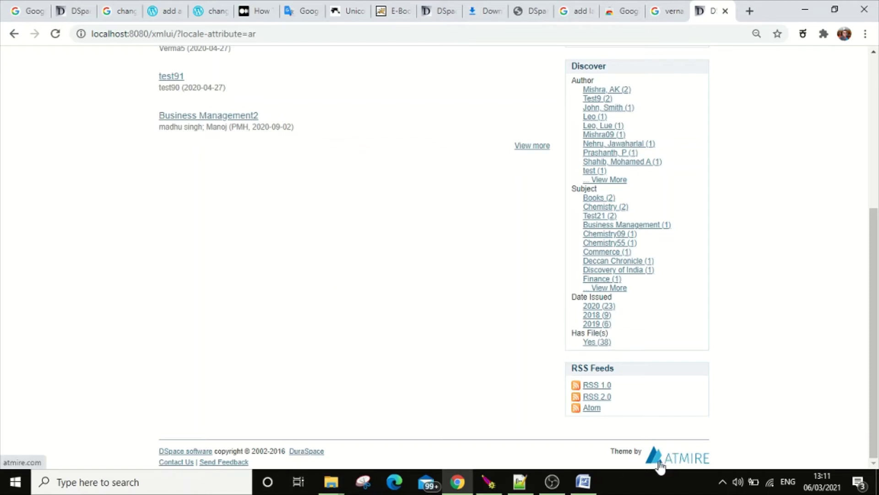
{"action": "scroll", "coordinate": [643, 468], "scroll_direction": "up", "scroll_amount": 5}
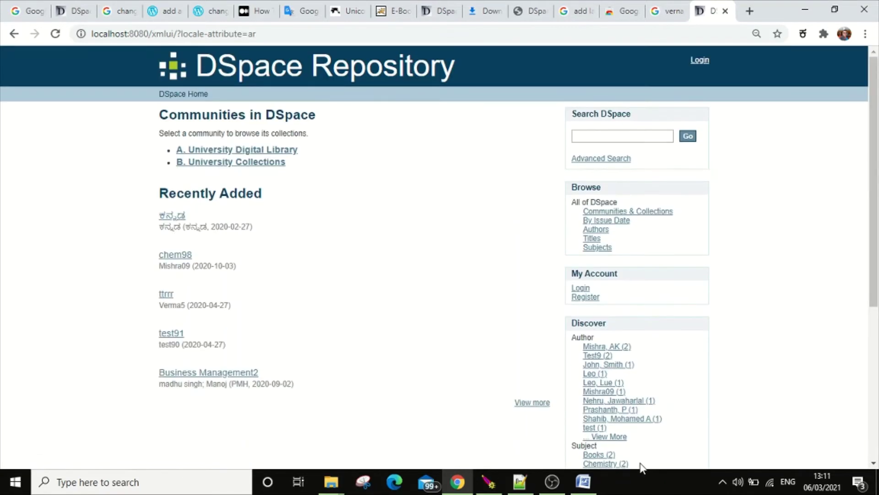
{"action": "left_click", "coordinate": [817, 13]}
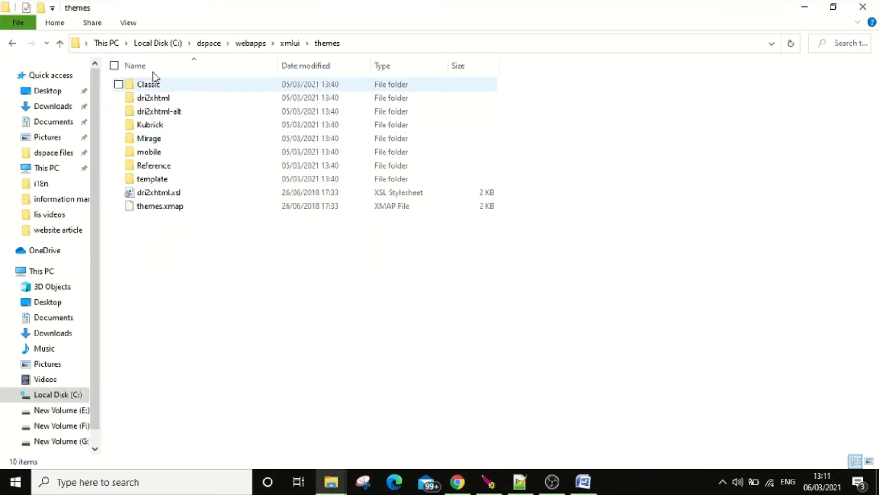
- Open the Mirage\lib\xsl\core folder inside the xmlui themes folder
{"action": "left_click", "coordinate": [13, 46]}
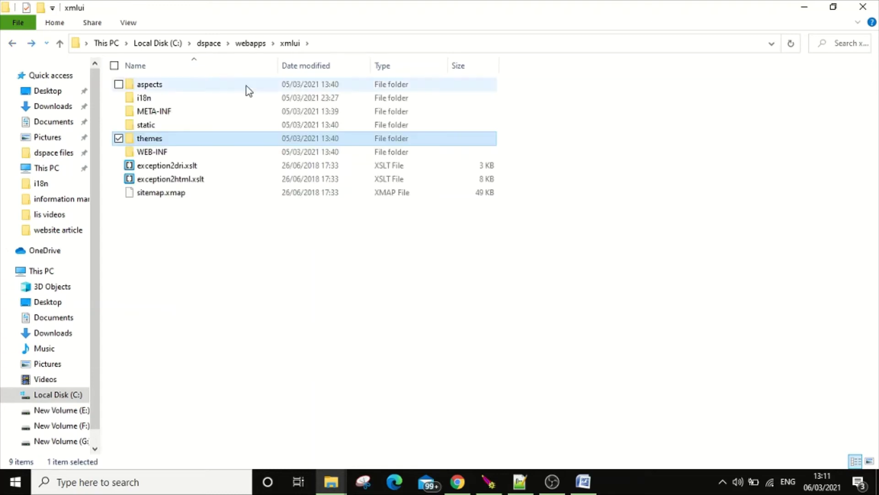
{"action": "double_click", "coordinate": [171, 138]}
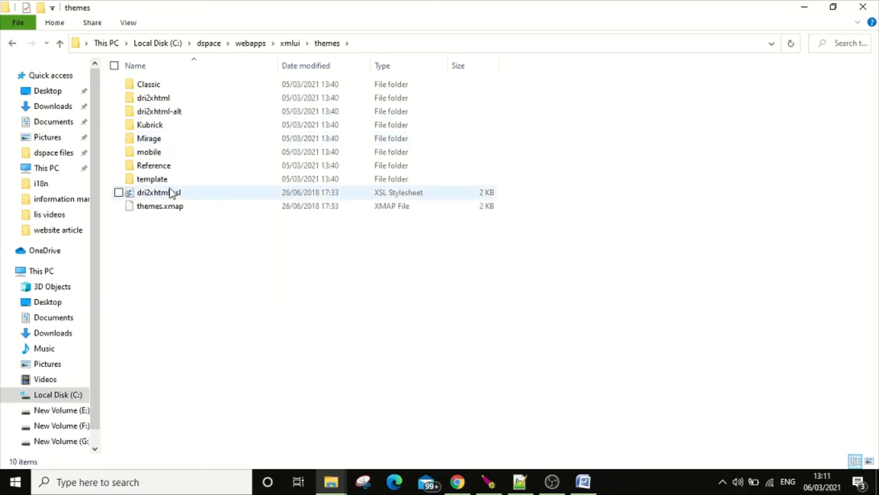
{"action": "double_click", "coordinate": [151, 142]}
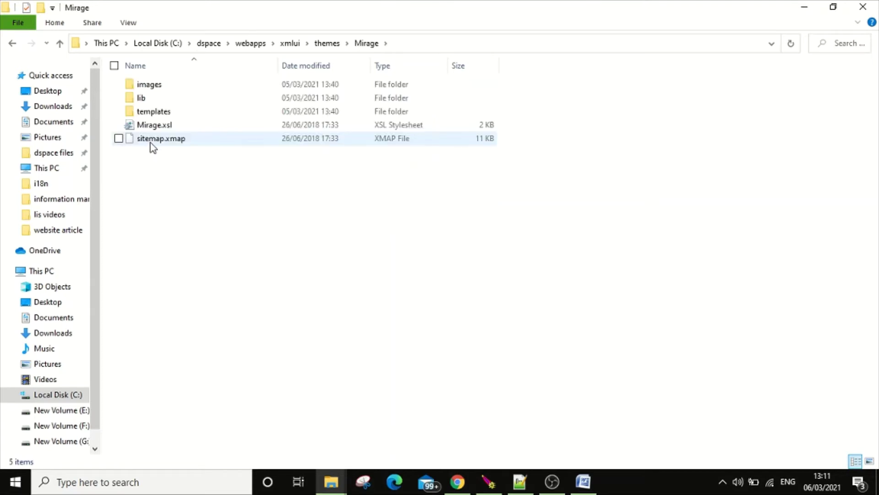
{"action": "double_click", "coordinate": [141, 98]}
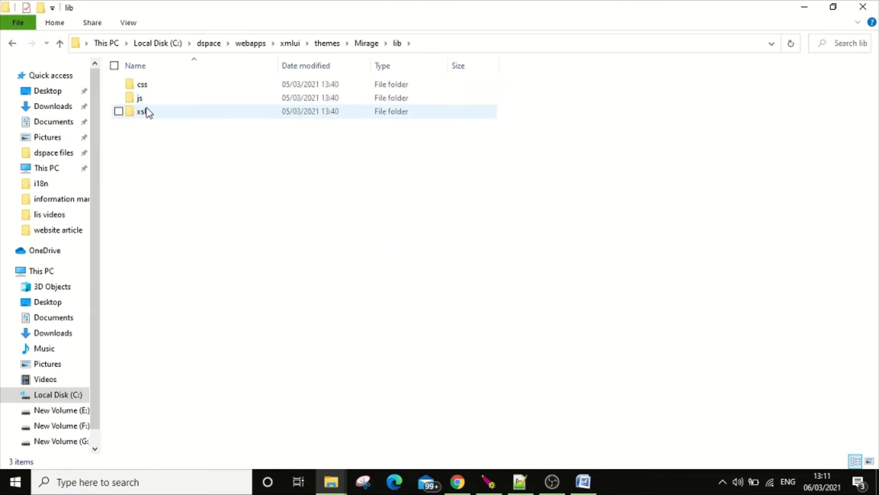
{"action": "double_click", "coordinate": [146, 113]}
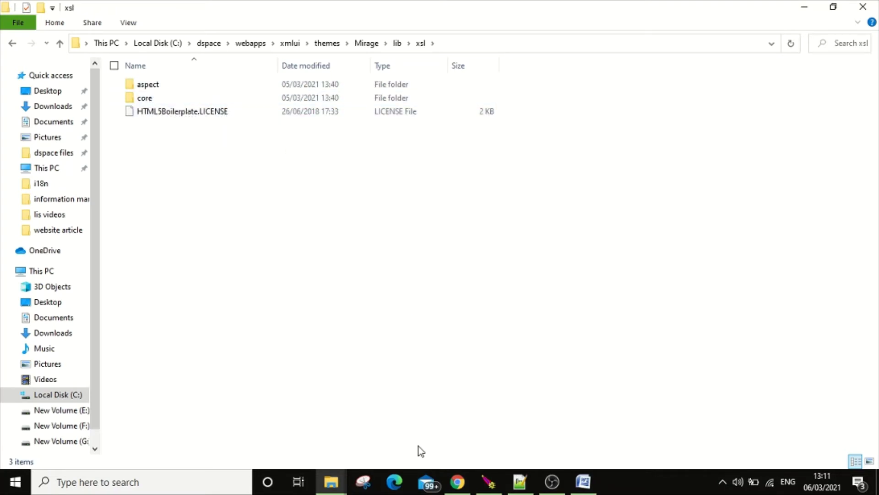
{"action": "double_click", "coordinate": [159, 94]}
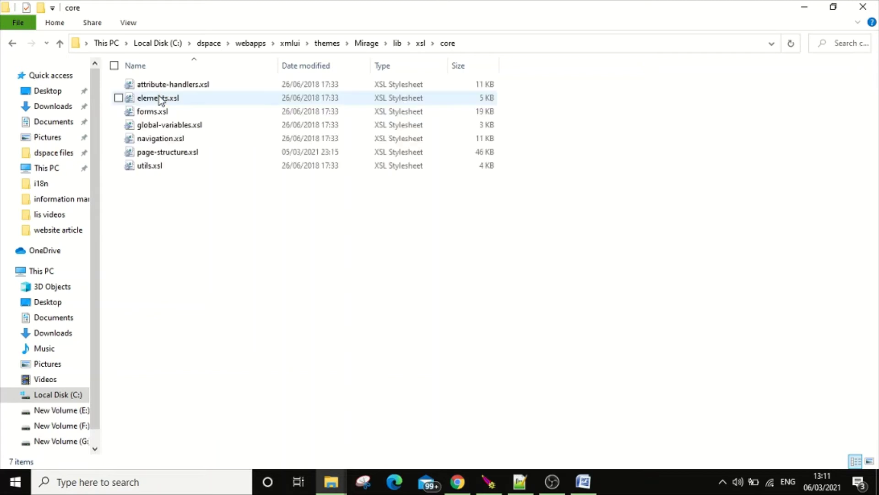
- Check the core folder path in the Word instructions, then open page-structure.xsl in Notepad++ and look through its opening section
{"action": "left_click", "coordinate": [166, 155]}
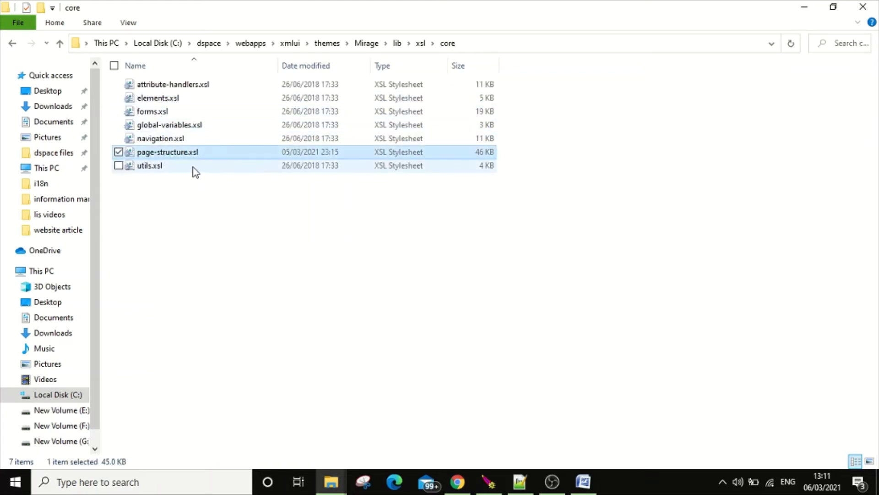
{"action": "left_click", "coordinate": [583, 481]}
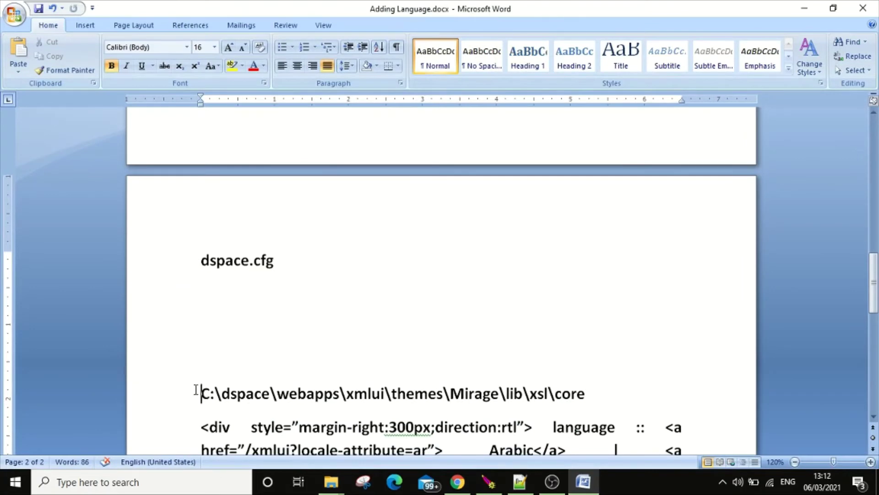
{"action": "left_click_drag", "start_coordinate": [195, 390], "coordinate": [611, 391]}
{"action": "left_click", "coordinate": [804, 8]}
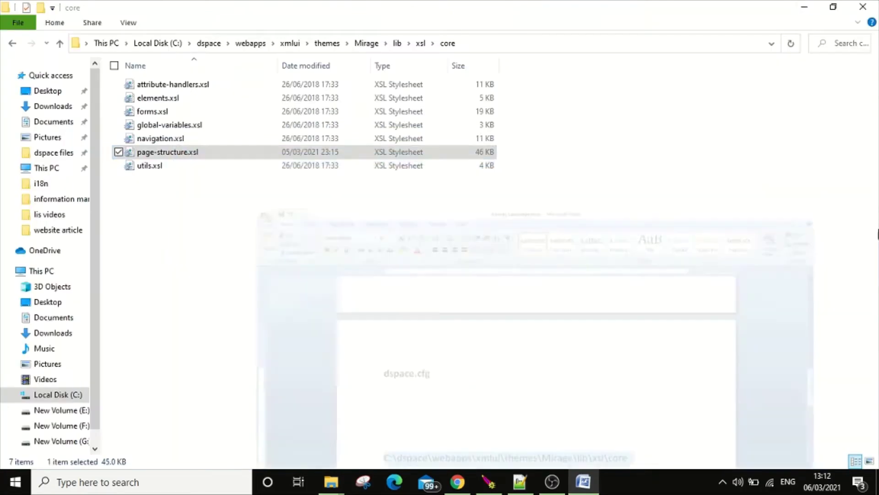
{"action": "right_click", "coordinate": [176, 156]}
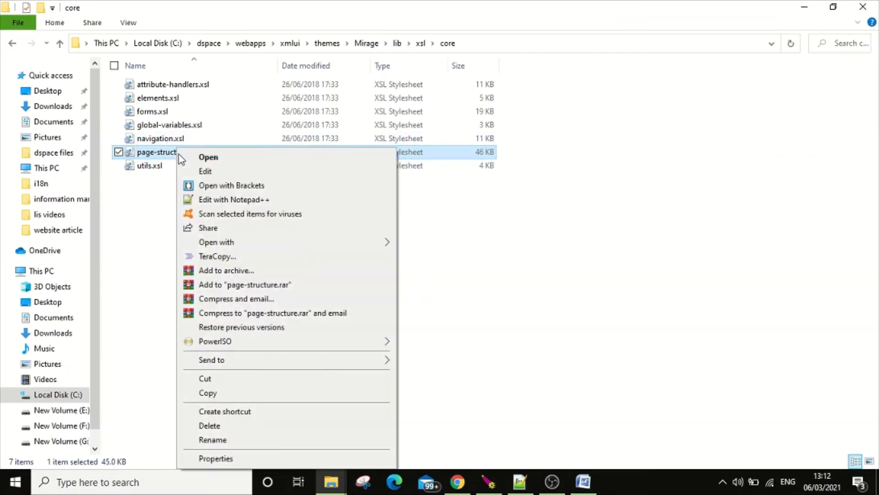
{"action": "left_click", "coordinate": [262, 200]}
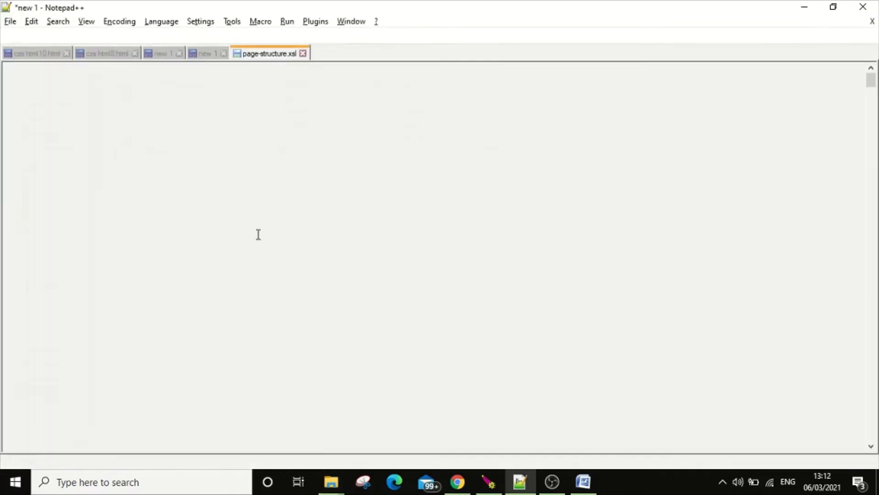
{"action": "scroll", "coordinate": [369, 293], "scroll_direction": "down", "scroll_amount": 20}
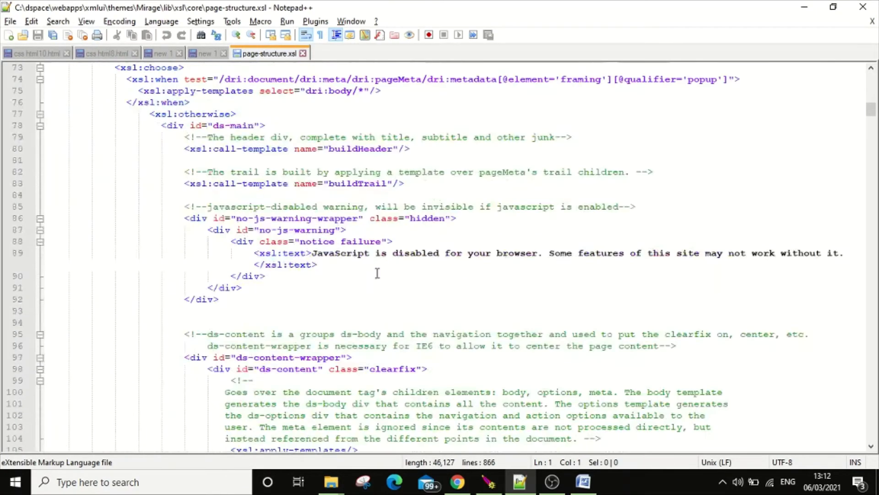
{"action": "scroll", "coordinate": [377, 273], "scroll_direction": "down", "scroll_amount": 7}
{"action": "left_click", "coordinate": [804, 7]}
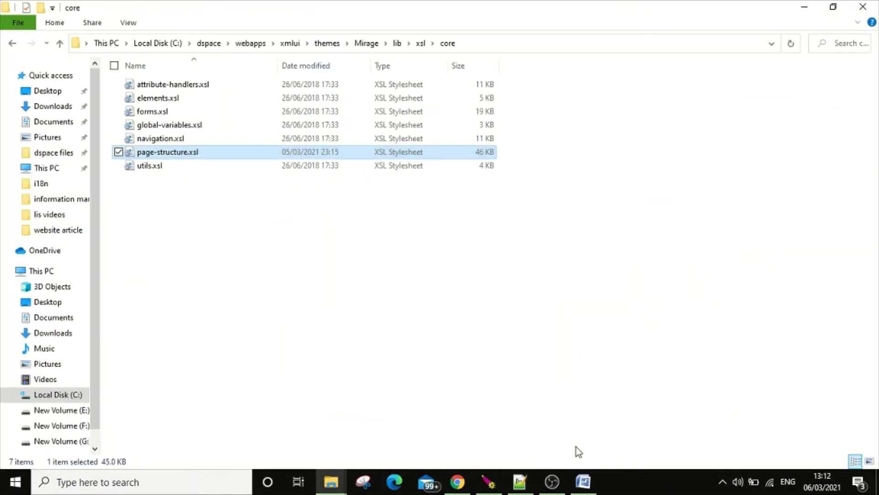
- Return to Adding Language.docx in Word and examine the language-switch div snippet and its two locale links
{"action": "left_click", "coordinate": [458, 482]}
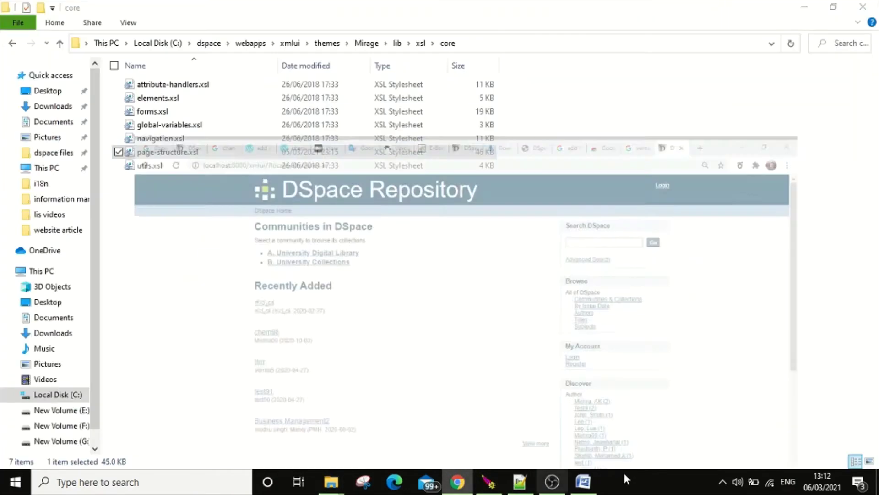
{"action": "left_click", "coordinate": [583, 482]}
{"action": "triple_click", "coordinate": [439, 394]}
{"action": "scroll", "coordinate": [357, 351], "scroll_direction": "down", "scroll_amount": 3}
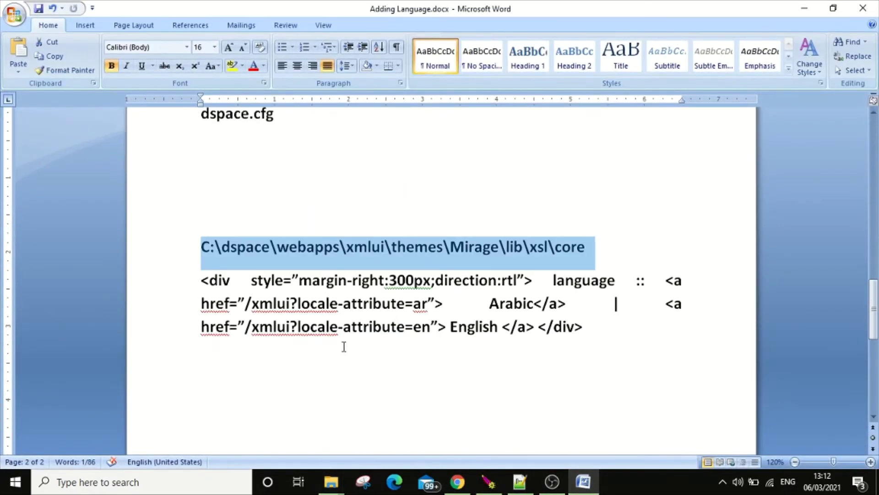
{"action": "left_click_drag", "start_coordinate": [201, 280], "coordinate": [604, 333]}
{"action": "left_click", "coordinate": [602, 372]}
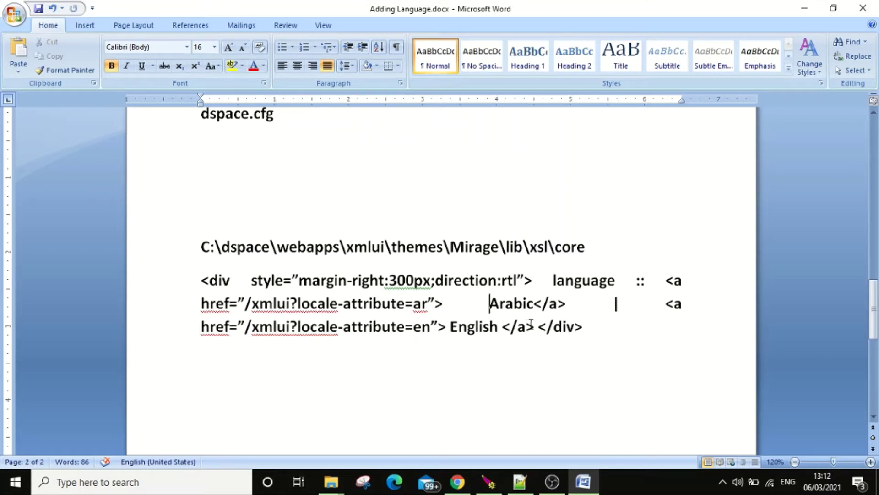
{"action": "left_click_drag", "start_coordinate": [527, 326], "coordinate": [673, 302]}
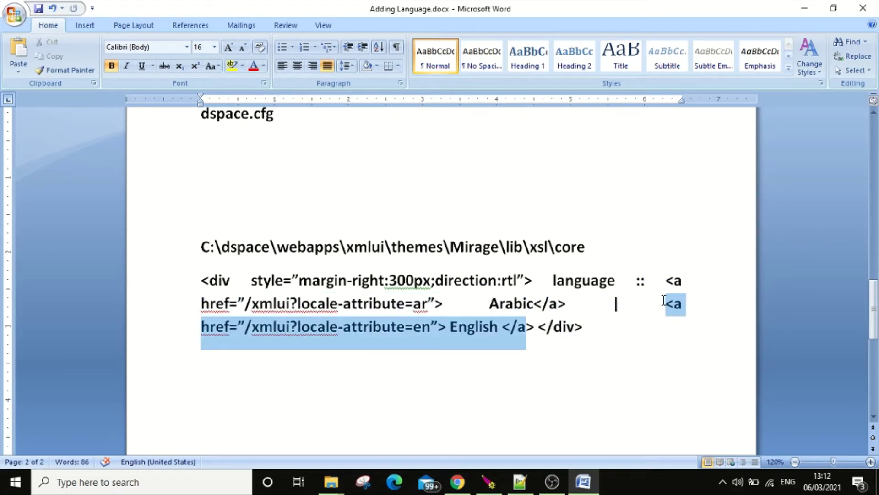
- Replace the first locale link's text with "English" in the language-switch snippet
{"action": "left_click", "coordinate": [489, 303]}
{"action": "key", "text": "Delete"}
{"action": "key", "text": "Delete"}
{"action": "key", "text": "Delete"}
{"action": "key", "text": "Delete"}
{"action": "key", "text": "Delete"}
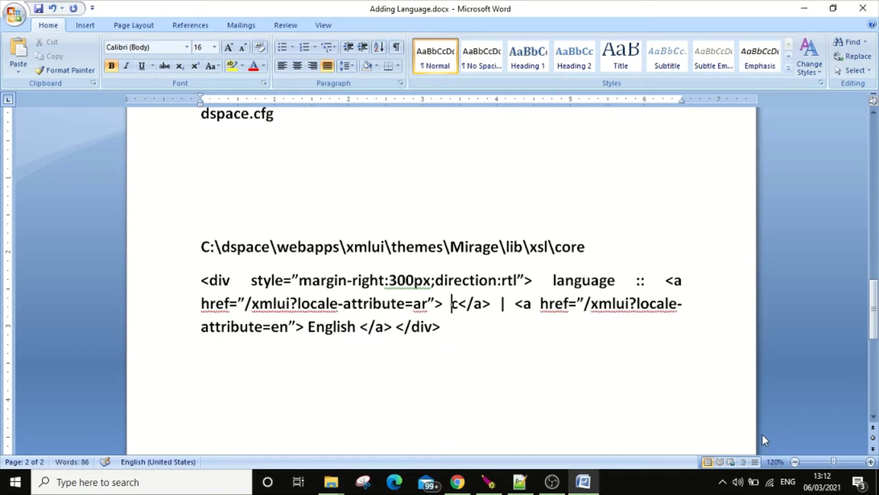
{"action": "key", "text": "Delete"}
{"action": "type", "text": "English"}
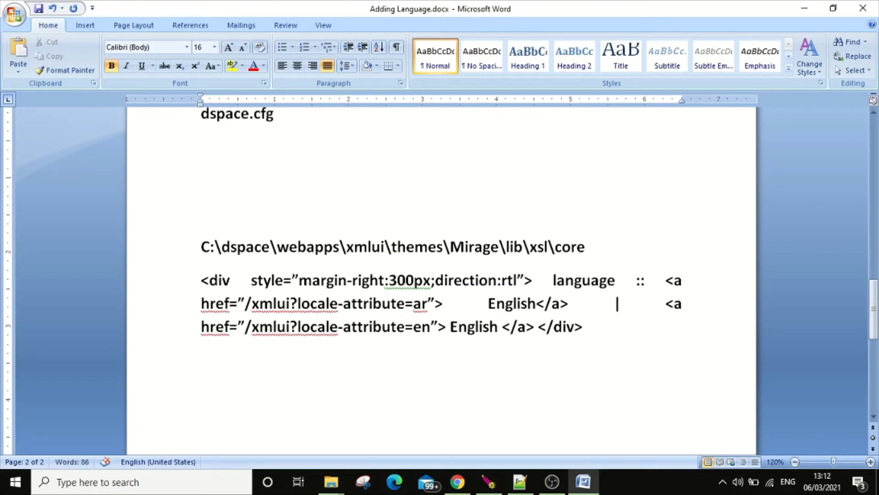
- Replace the second locale link's text with "Arabic" in the language-switch snippet
{"action": "key", "text": "Down"}
{"action": "key", "text": "Left"}
{"action": "key", "text": "Left"}
{"action": "key", "text": "Left"}
{"action": "key", "text": "Left"}
{"action": "key", "text": "Left"}
{"action": "key", "text": "Left"}
{"action": "key", "text": "BackSpace"}
{"action": "key", "text": "BackSpace"}
{"action": "key", "text": "BackSpace"}
{"action": "key", "text": "BackSpace"}
{"action": "key", "text": "BackSpace"}
{"action": "key", "text": "BackSpace"}
{"action": "key", "text": "BackSpace"}
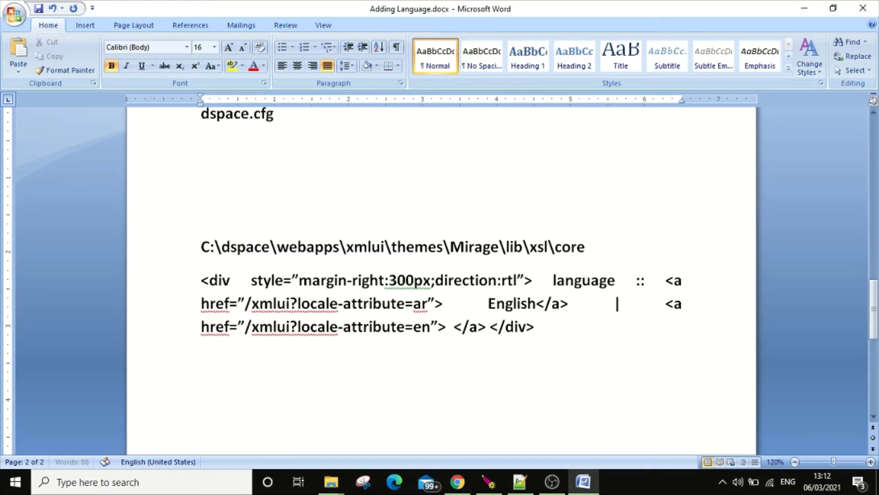
{"action": "type", "text": "Ara"}
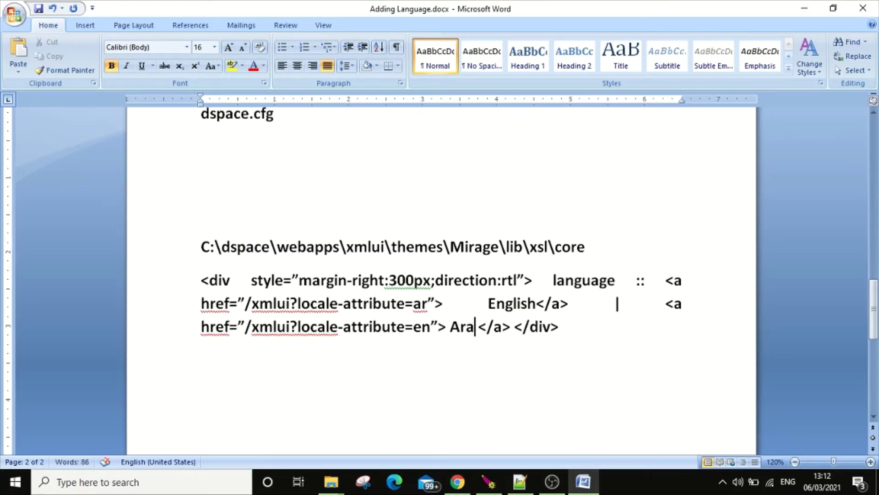
{"action": "type", "text": "bic"}
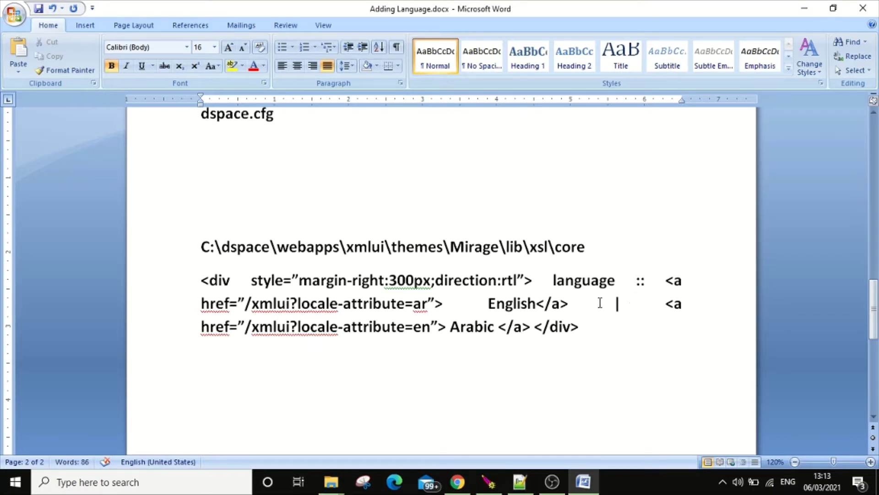
- Duplicate the Arabic locale link with its leading "|" separator just before the closing div tag of the snippet
{"action": "left_click_drag", "start_coordinate": [614, 303], "coordinate": [531, 325]}
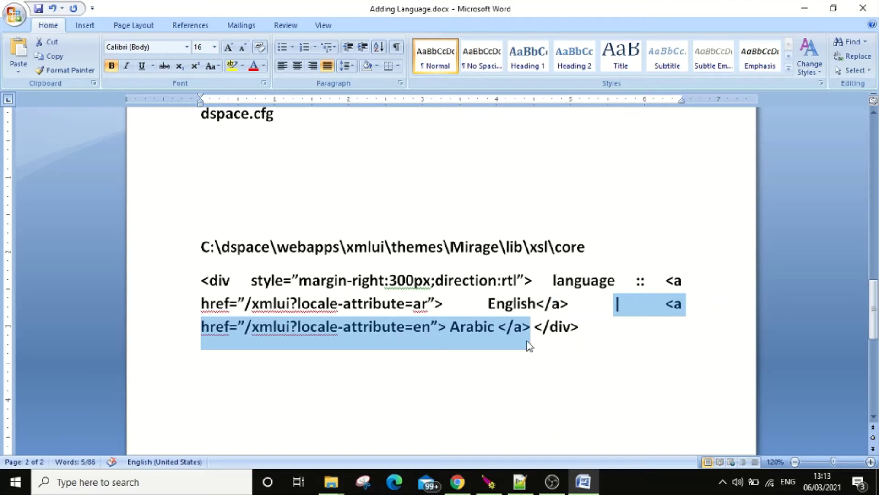
{"action": "right_click", "coordinate": [508, 333]}
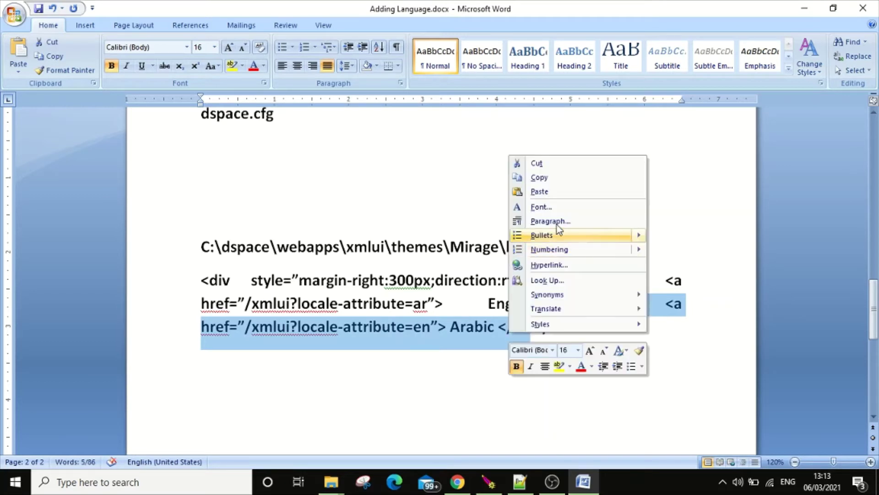
{"action": "left_click", "coordinate": [552, 179]}
{"action": "left_click", "coordinate": [535, 326]}
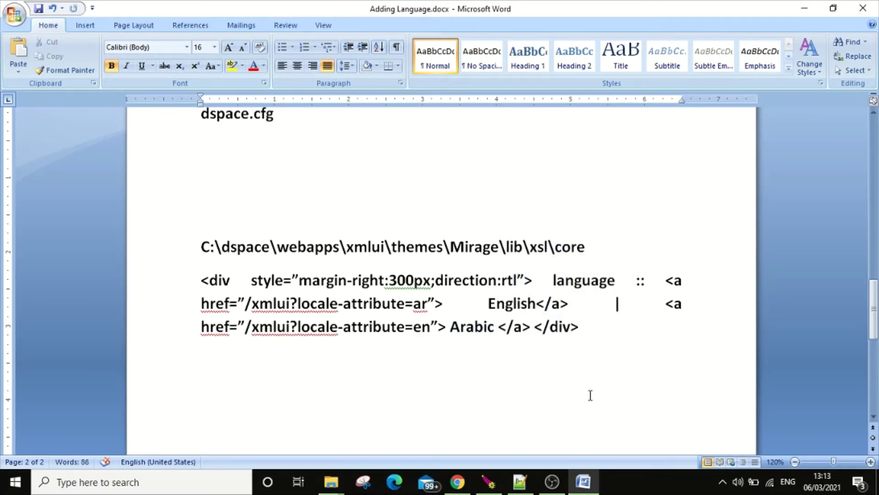
{"action": "key", "text": "ctrl+z"}
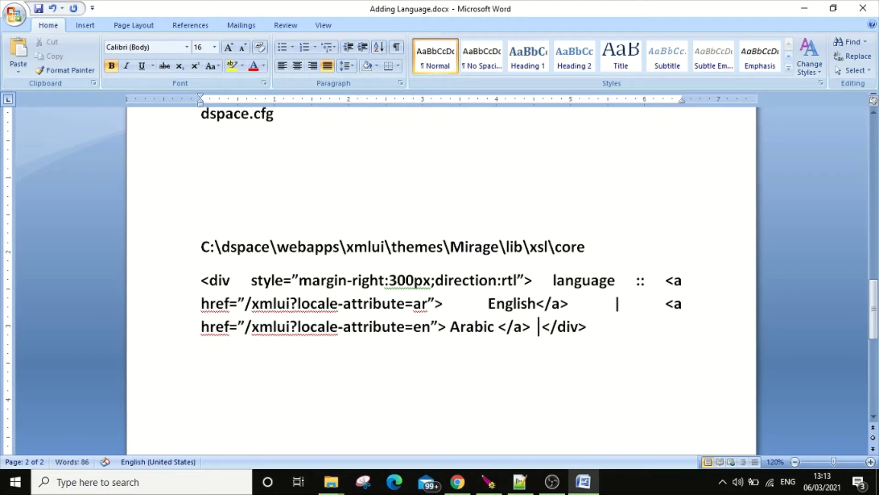
{"action": "key", "text": "ctrl+v"}
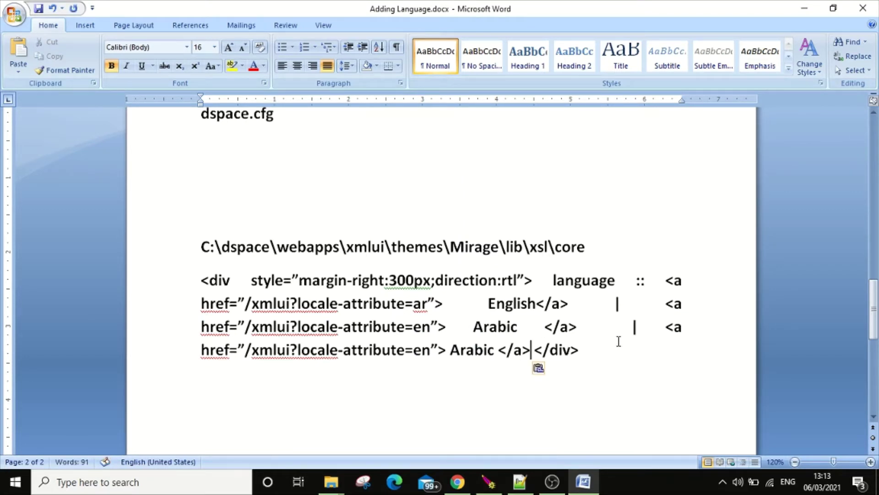
- Replace the duplicated third locale link's text with "Russian"
{"action": "left_click", "coordinate": [498, 349]}
{"action": "key", "text": "BackSpace"}
{"action": "key", "text": "BackSpace"}
{"action": "key", "text": "BackSpace"}
{"action": "key", "text": "BackSpace"}
{"action": "key", "text": "BackSpace"}
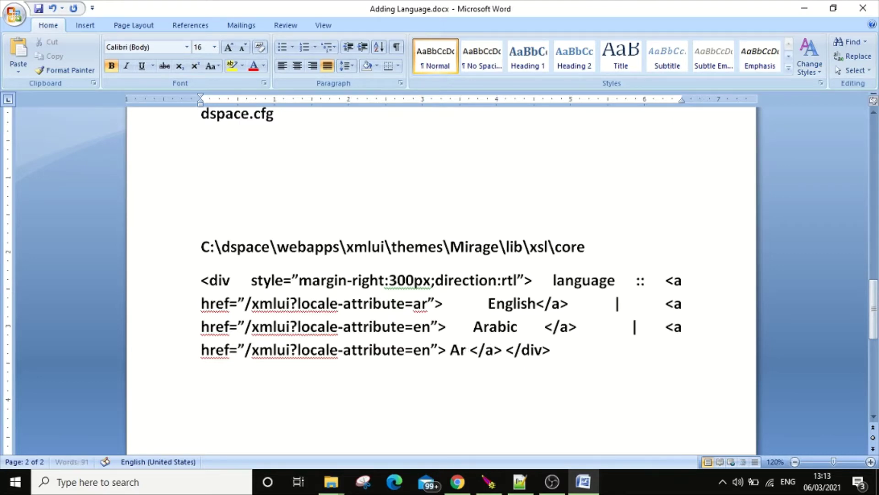
{"action": "key", "text": "BackSpace"}
{"action": "type", "text": "Ru"}
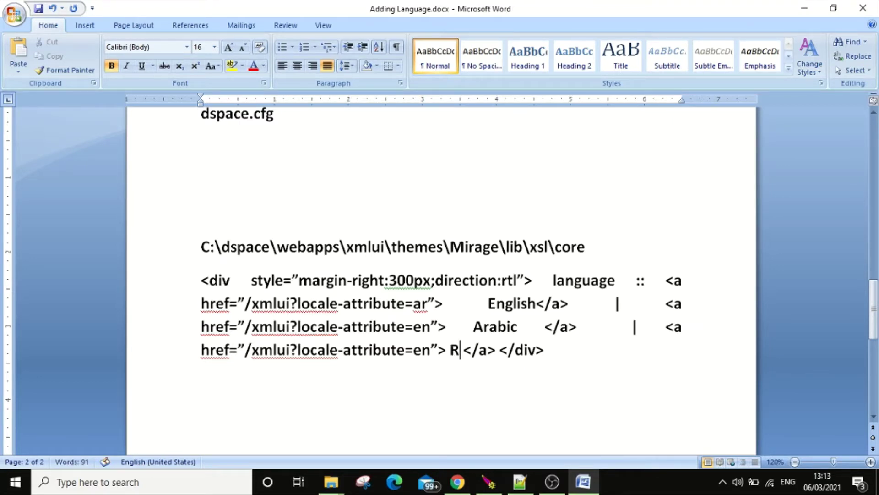
{"action": "type", "text": "ssian"}
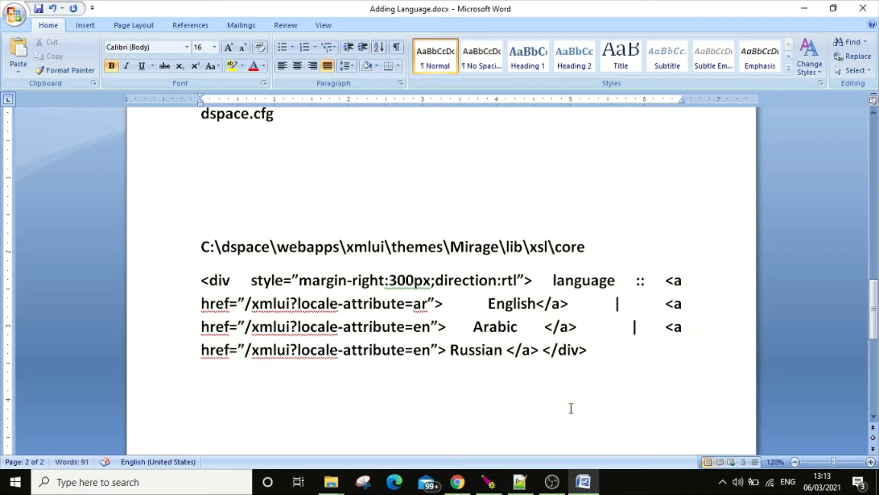
- Delete the Russian locale link and its separator from the language-switch snippet
{"action": "left_click", "coordinate": [503, 350]}
{"action": "left_click", "coordinate": [535, 339]}
{"action": "left_click", "coordinate": [506, 366]}
{"action": "left_click", "coordinate": [513, 369]}
{"action": "left_click_drag", "start_coordinate": [624, 328], "coordinate": [541, 353]}
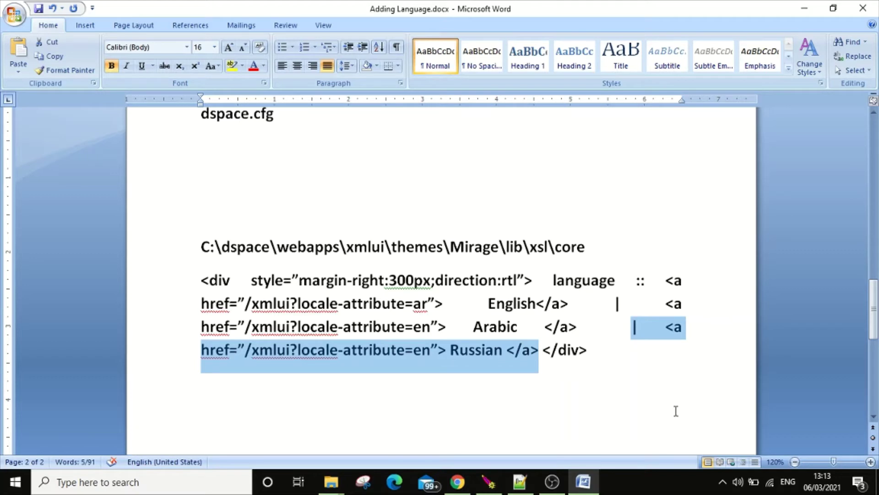
{"action": "key", "text": "Delete"}
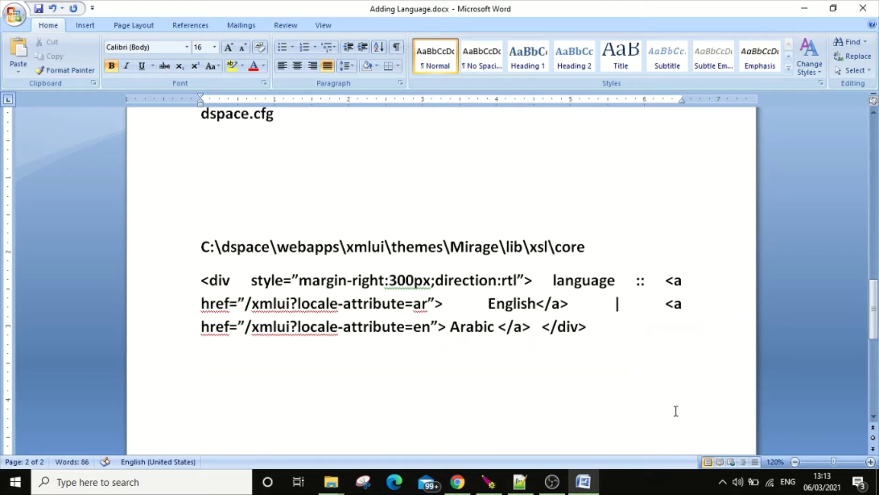
- Copy the whole language-switch div snippet with the English and Arabic links from the Word document
{"action": "left_click", "coordinate": [627, 332]}
{"action": "left_click_drag", "start_coordinate": [201, 280], "coordinate": [600, 326]}
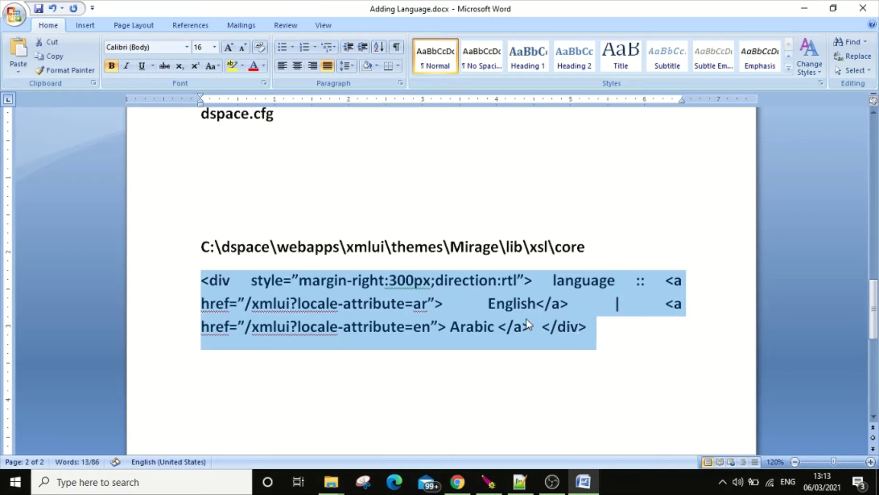
{"action": "right_click", "coordinate": [494, 323]}
{"action": "left_click", "coordinate": [525, 166]}
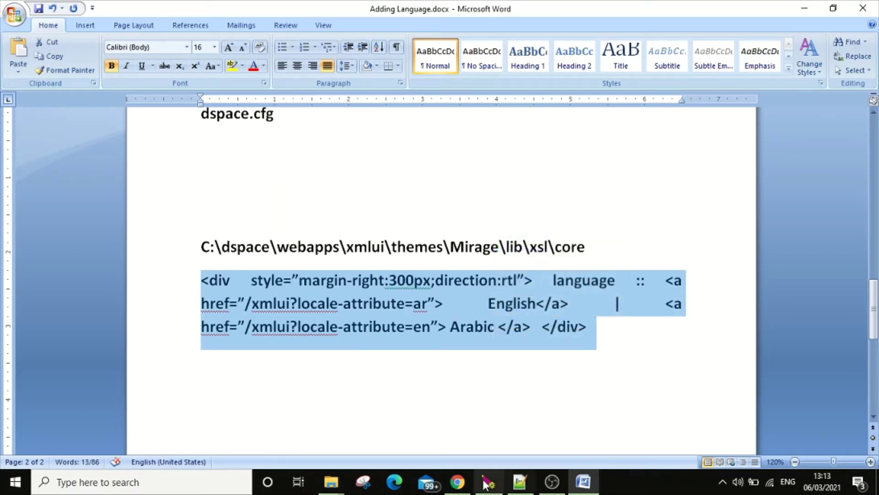
{"action": "left_click", "coordinate": [578, 481]}
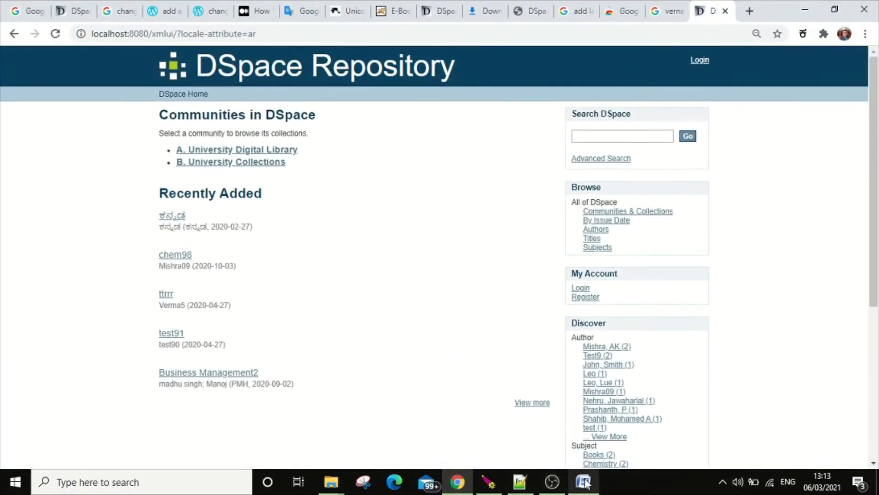
{"action": "left_click", "coordinate": [578, 481]}
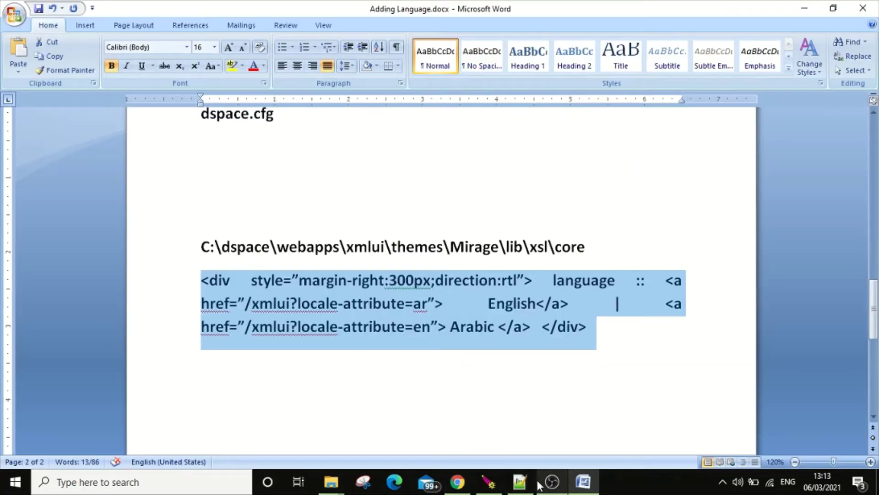
- Switch to Notepad++ and paste the language-switch div on empty line 302 of page-structure.xsl, directly after the closing title tag
{"action": "left_click", "coordinate": [520, 483]}
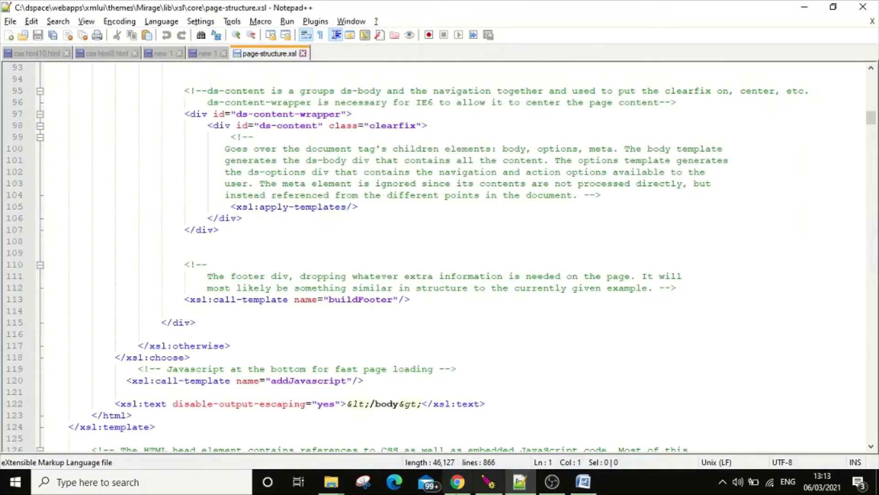
{"action": "scroll", "coordinate": [397, 281], "scroll_direction": "down", "scroll_amount": 14}
{"action": "scroll", "coordinate": [352, 326], "scroll_direction": "down", "scroll_amount": 11}
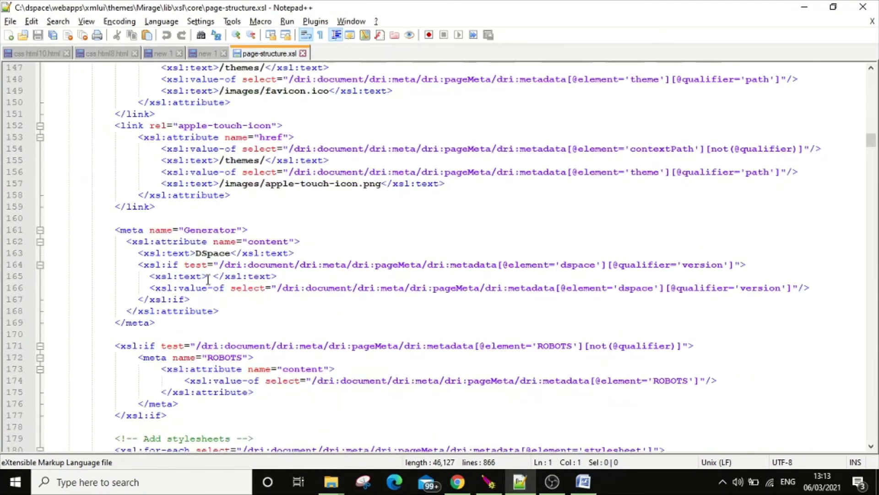
{"action": "scroll", "coordinate": [197, 258], "scroll_direction": "down", "scroll_amount": 13}
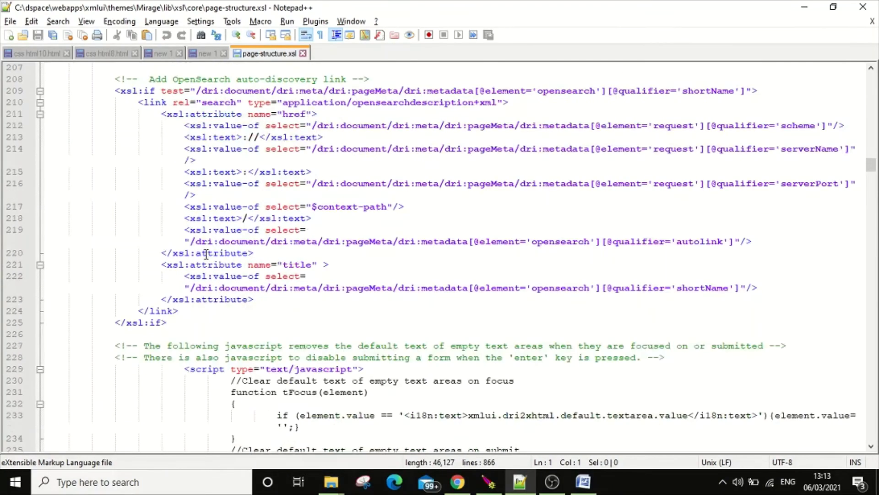
{"action": "scroll", "coordinate": [243, 280], "scroll_direction": "down", "scroll_amount": 20}
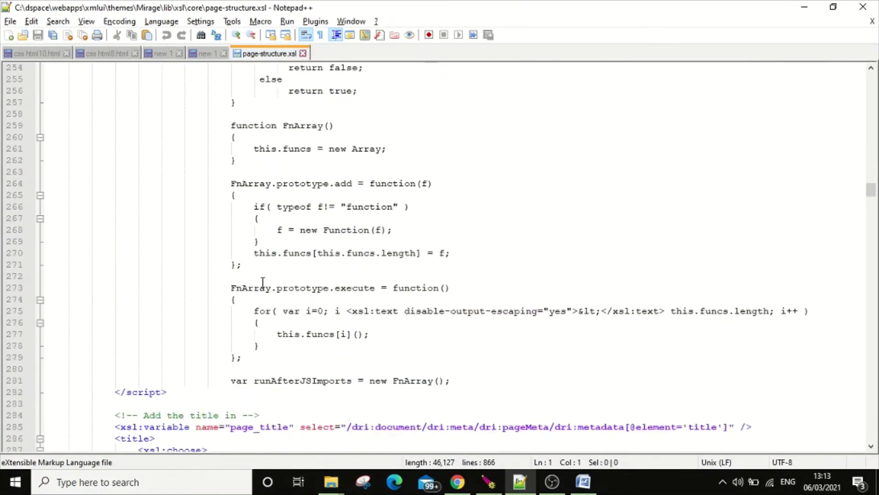
{"action": "scroll", "coordinate": [271, 284], "scroll_direction": "up", "scroll_amount": 3}
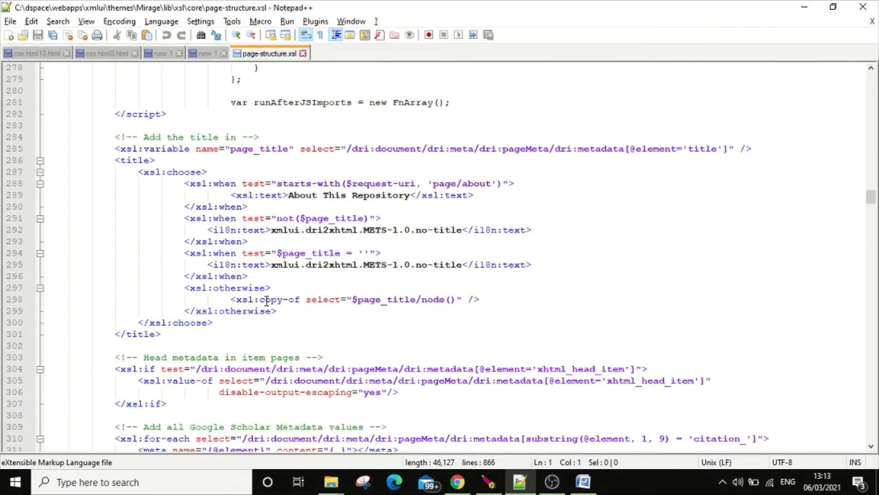
{"action": "scroll", "coordinate": [258, 315], "scroll_direction": "down", "scroll_amount": 1}
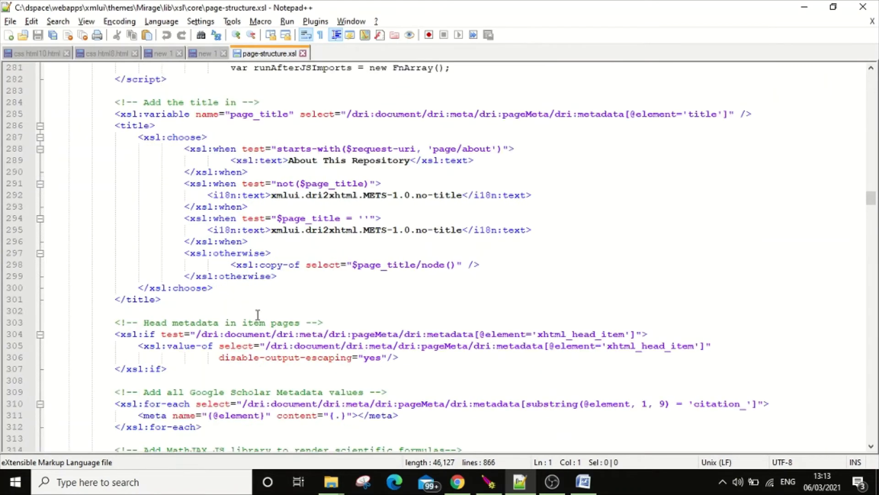
{"action": "left_click", "coordinate": [108, 315]}
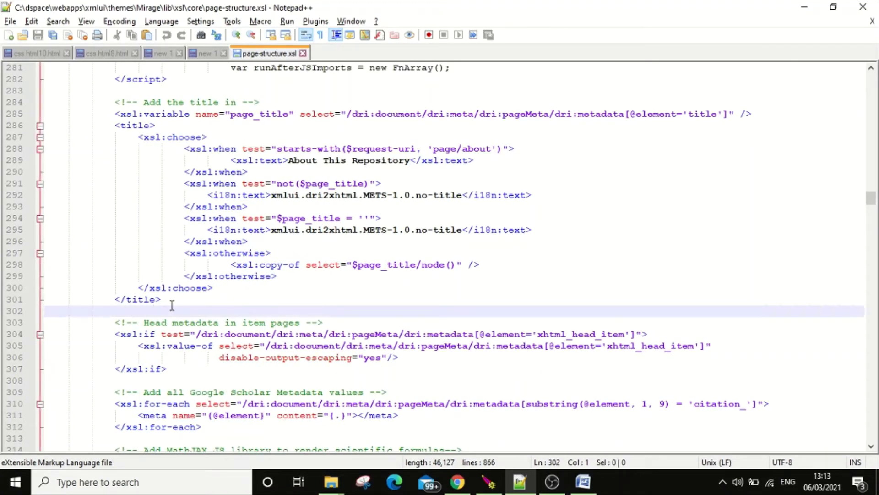
{"action": "right_click", "coordinate": [53, 311]}
{"action": "left_click", "coordinate": [118, 76]}
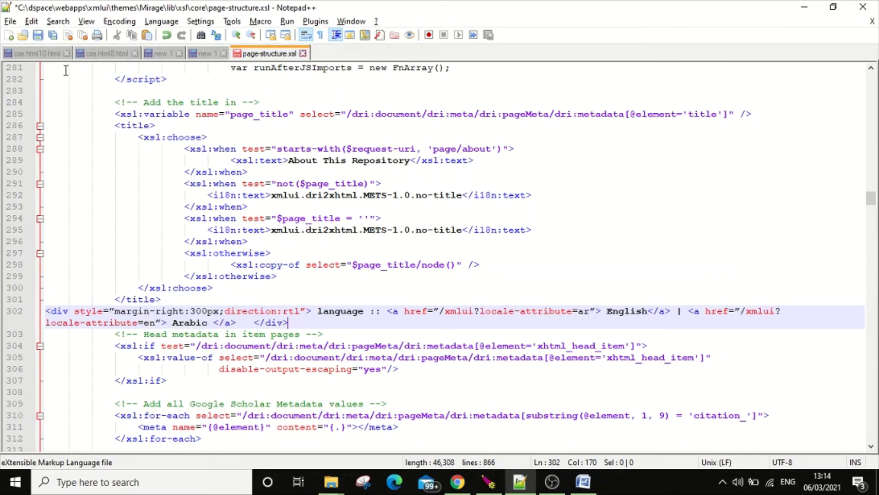
- Save page-structure.xsl and look over the code around the inserted div
{"action": "left_click", "coordinate": [10, 21]}
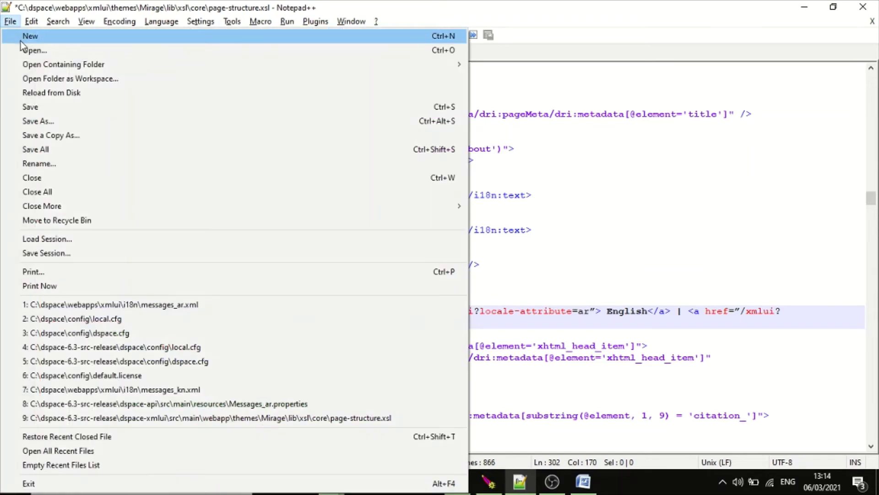
{"action": "left_click", "coordinate": [30, 106]}
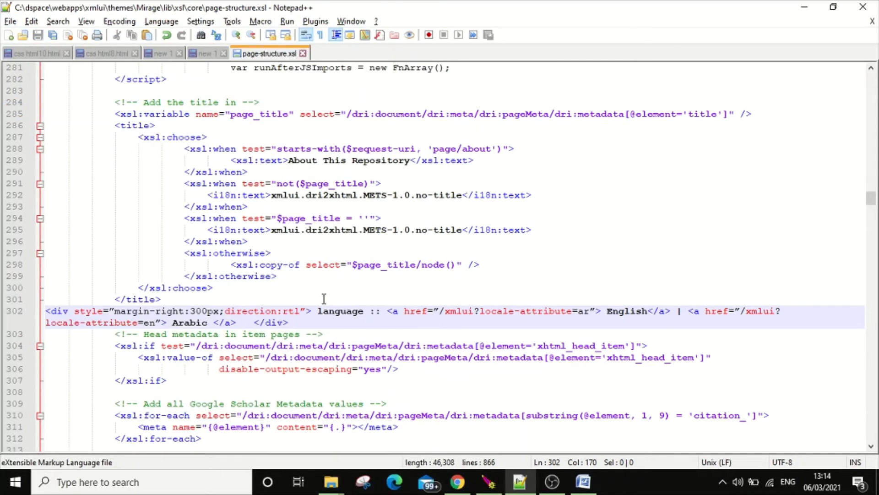
{"action": "scroll", "coordinate": [324, 298], "scroll_direction": "down", "scroll_amount": 3}
{"action": "scroll", "coordinate": [346, 276], "scroll_direction": "up", "scroll_amount": 5}
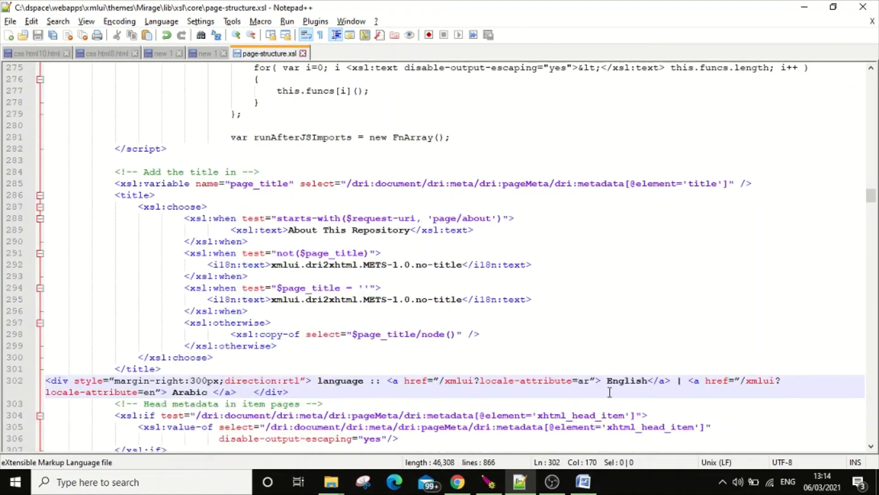
- Start the Apache Tomcat 9.0 service from its properties window, then return to page-structure.xsl
{"action": "left_click", "coordinate": [488, 482]}
{"action": "left_click", "coordinate": [380, 333]}
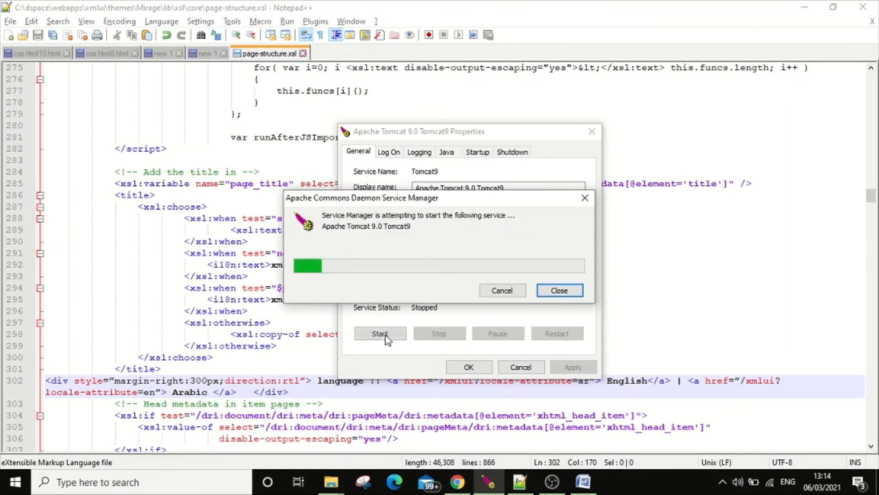
{"action": "left_click", "coordinate": [246, 360]}
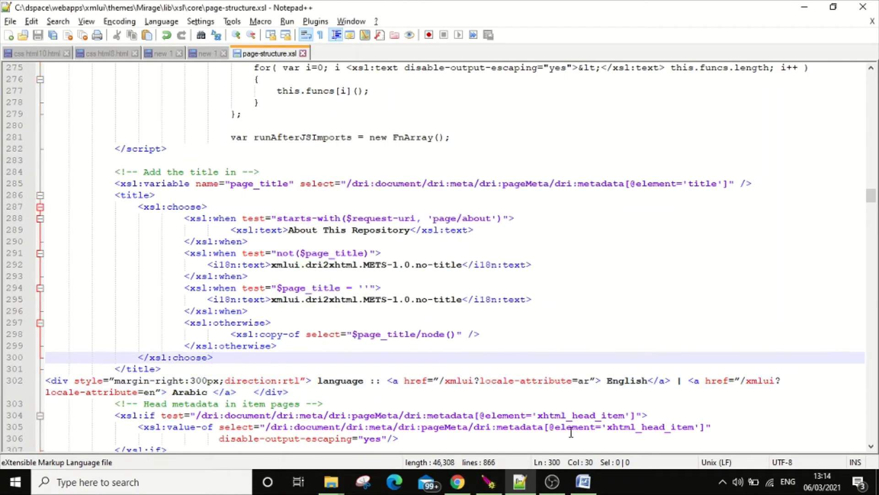
- Switch to Chrome and load localhost:8080/xmlui in a new browser tab
{"action": "left_click", "coordinate": [457, 482]}
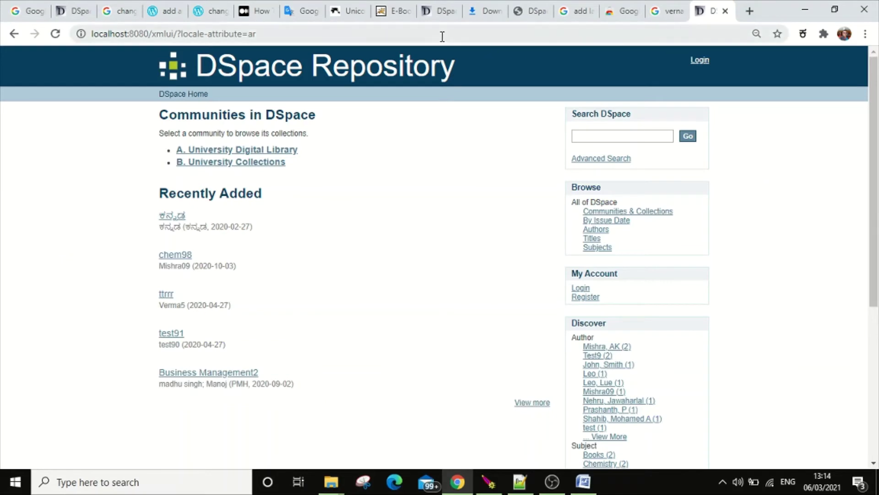
{"action": "left_click", "coordinate": [750, 13]}
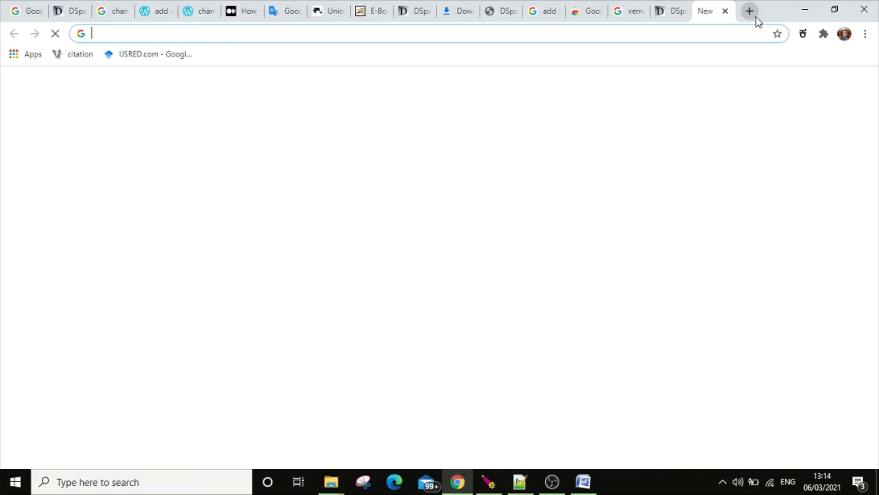
{"action": "type", "text": "loc"}
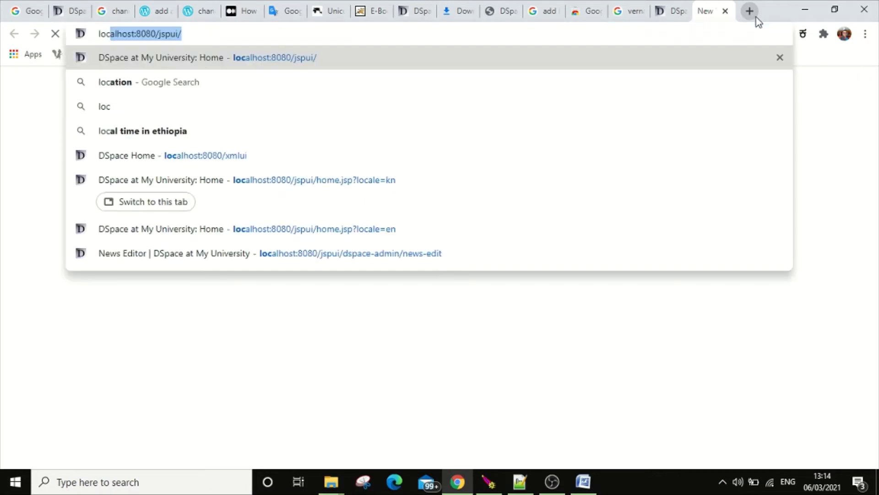
{"action": "key", "text": "Right"}
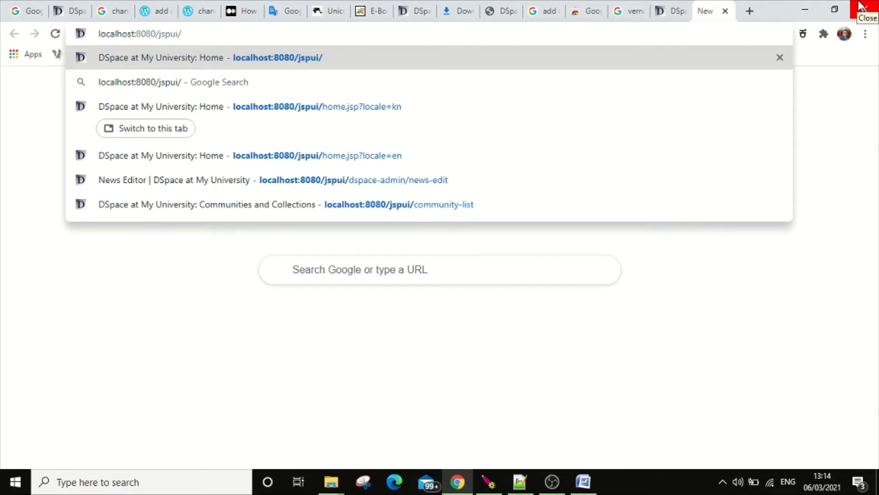
{"action": "key", "text": "BackSpace"}
{"action": "key", "text": "BackSpace"}
{"action": "key", "text": "BackSpace"}
{"action": "key", "text": "BackSpace"}
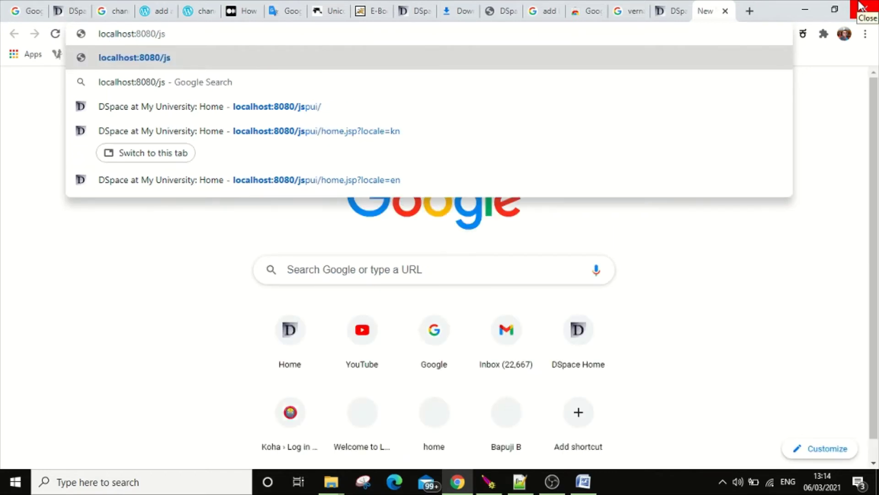
{"action": "key", "text": "BackSpace"}
{"action": "key", "text": "BackSpace"}
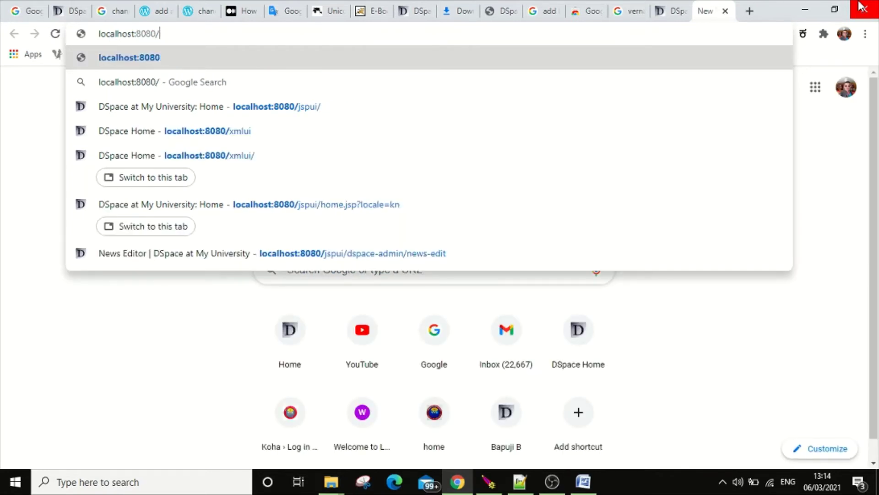
{"action": "type", "text": "xmlui"}
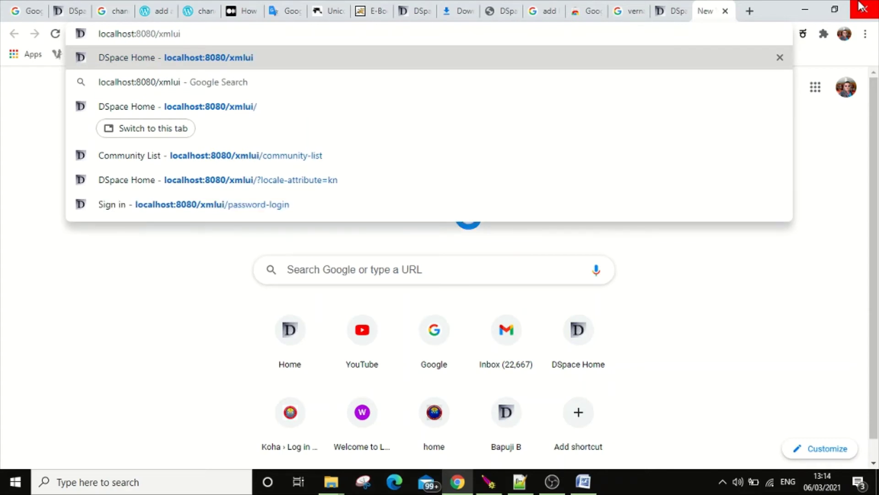
{"action": "key", "text": "Return"}
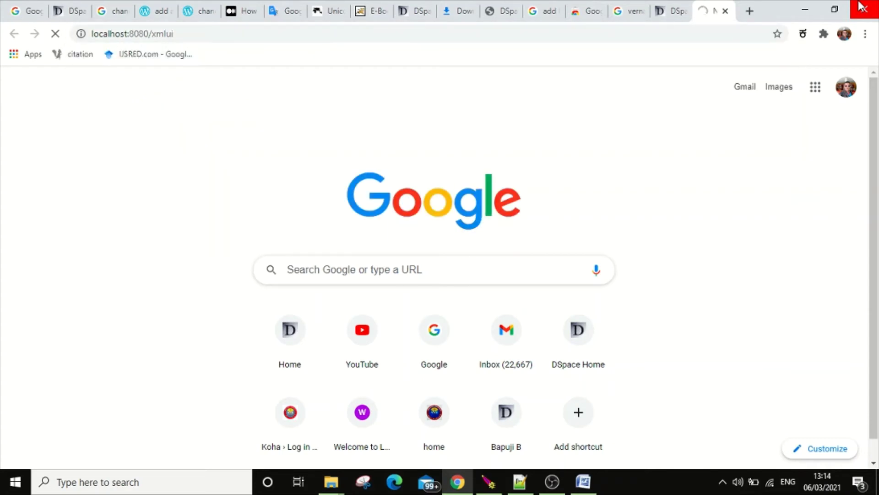
{"action": "left_click", "coordinate": [672, 12]}
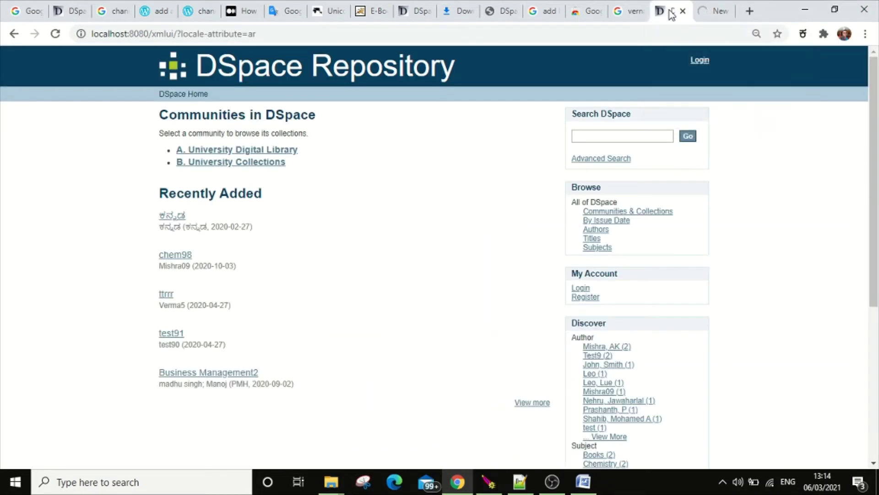
{"action": "left_click", "coordinate": [715, 12]}
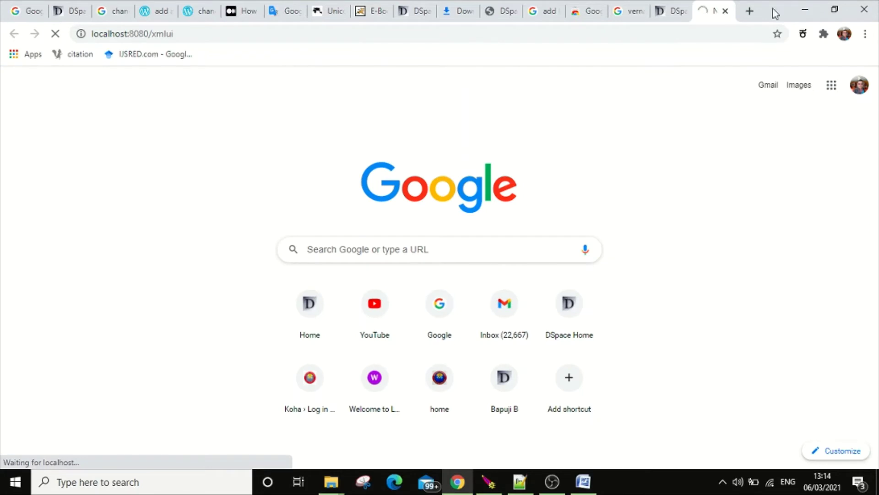
{"action": "left_click", "coordinate": [289, 33]}
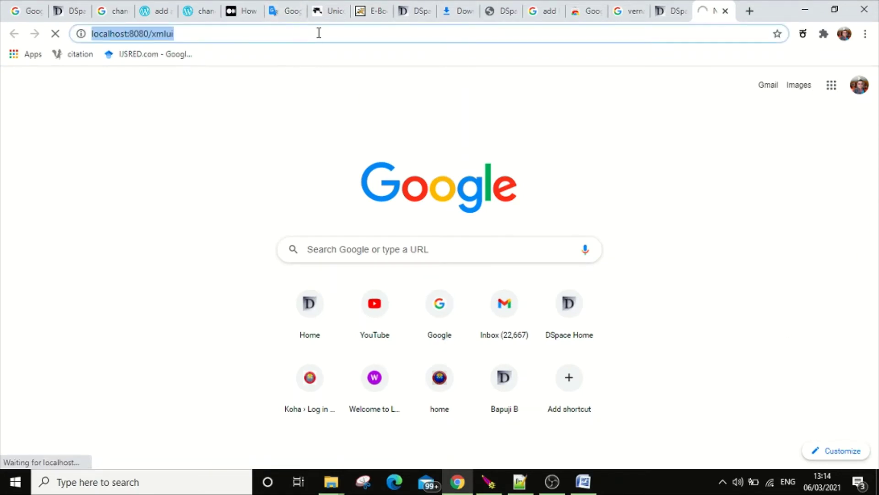
{"action": "left_click", "coordinate": [683, 10]}
{"action": "left_click", "coordinate": [722, 8]}
- Switch to Word to review the language-switch div code in Adding Language.docx, then return to the DSpace page in Chrome
{"action": "left_click", "coordinate": [584, 481]}
{"action": "scroll", "coordinate": [553, 333], "scroll_direction": "up", "scroll_amount": 2}
{"action": "left_click", "coordinate": [588, 253]}
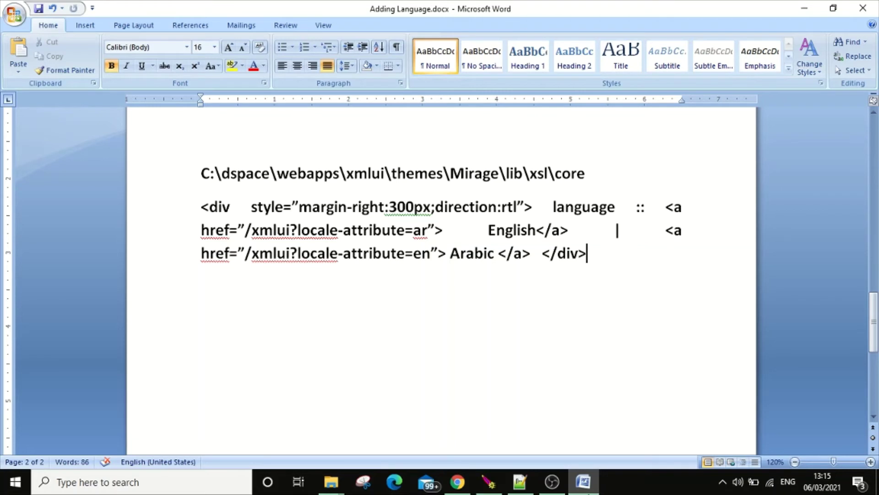
{"action": "key", "text": "alt+Tab"}
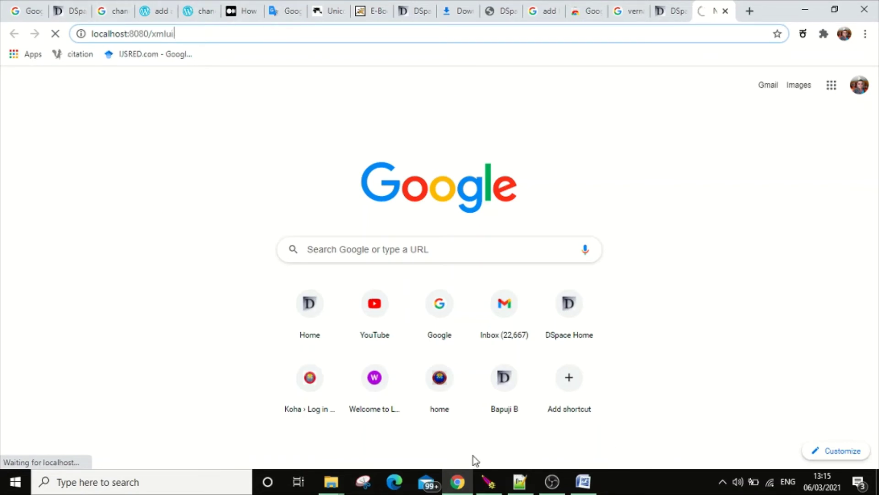
{"action": "left_click", "coordinate": [464, 488]}
{"action": "left_click", "coordinate": [464, 489]}
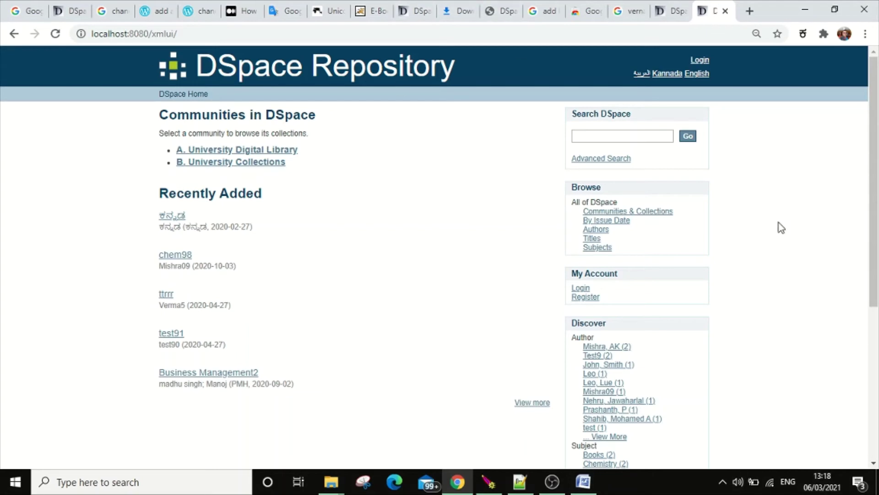
- Look over the DSpace home page, switch its interface language to Arabic and review the translated page
{"action": "scroll", "coordinate": [338, 166], "scroll_direction": "down", "scroll_amount": 2}
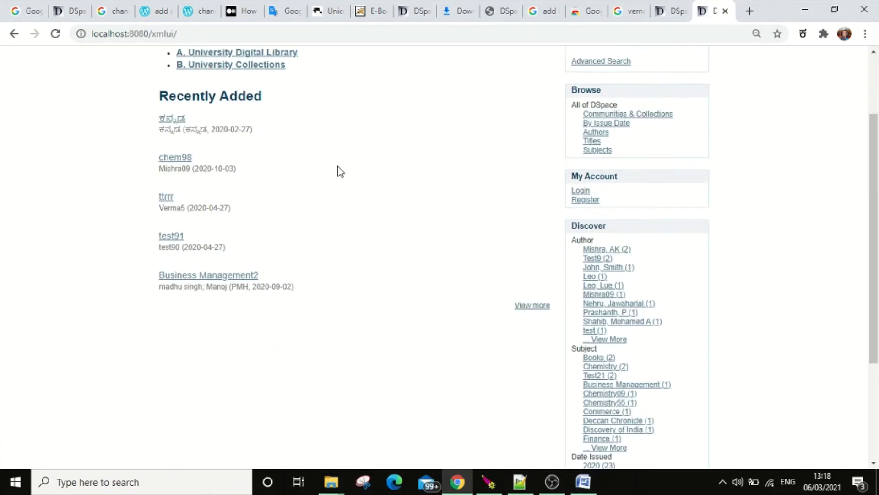
{"action": "scroll", "coordinate": [338, 167], "scroll_direction": "up", "scroll_amount": 2}
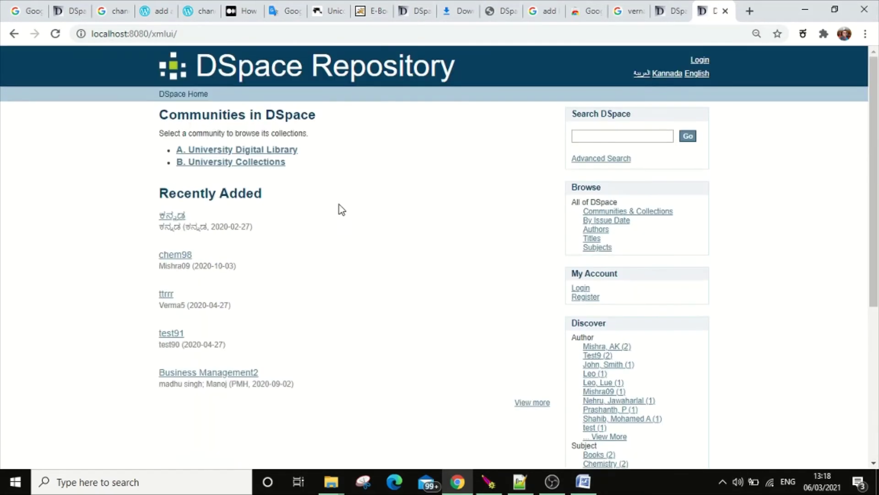
{"action": "left_click", "coordinate": [644, 75]}
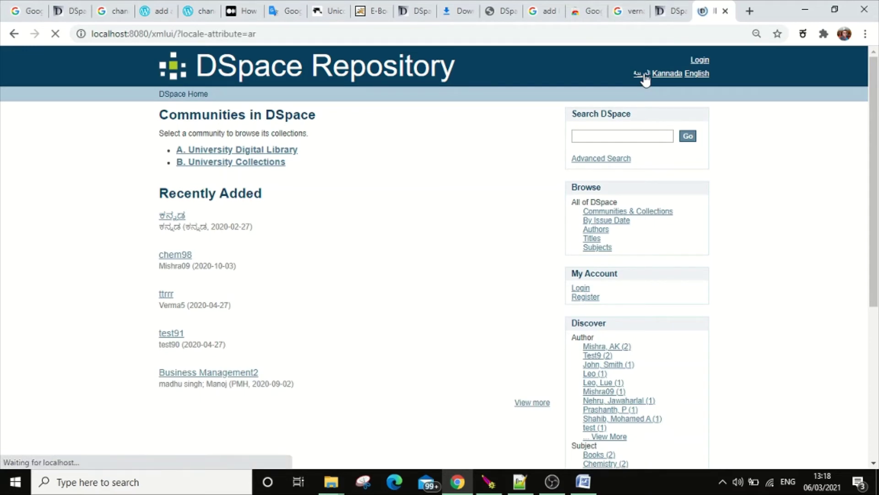
{"action": "left_click", "coordinate": [105, 147]}
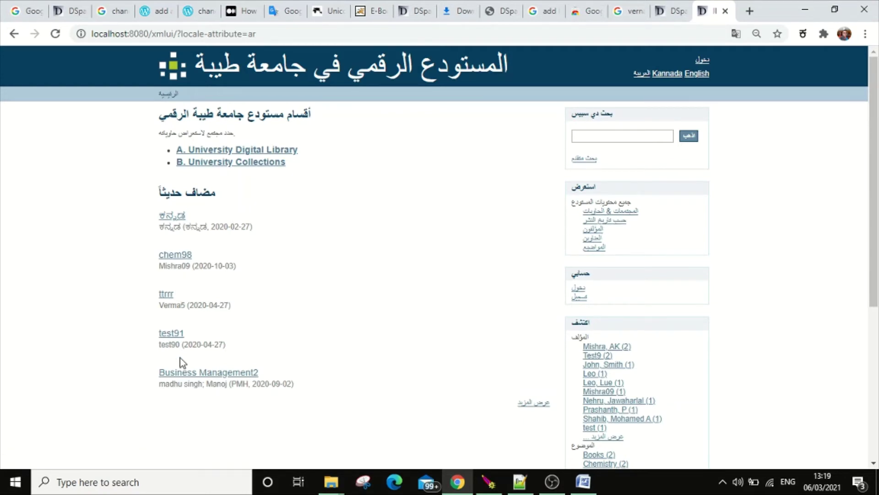
{"action": "scroll", "coordinate": [591, 387], "scroll_direction": "down", "scroll_amount": 3}
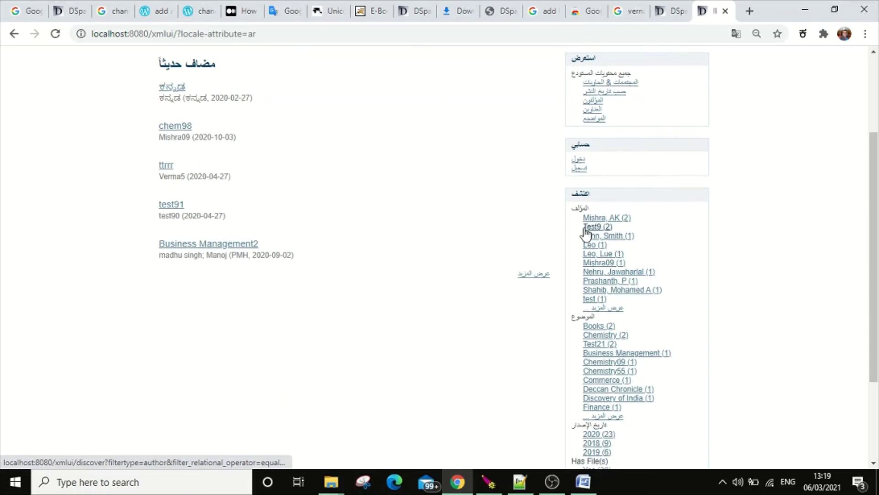
{"action": "scroll", "coordinate": [585, 330], "scroll_direction": "down", "scroll_amount": 1}
{"action": "scroll", "coordinate": [641, 373], "scroll_direction": "up", "scroll_amount": 5}
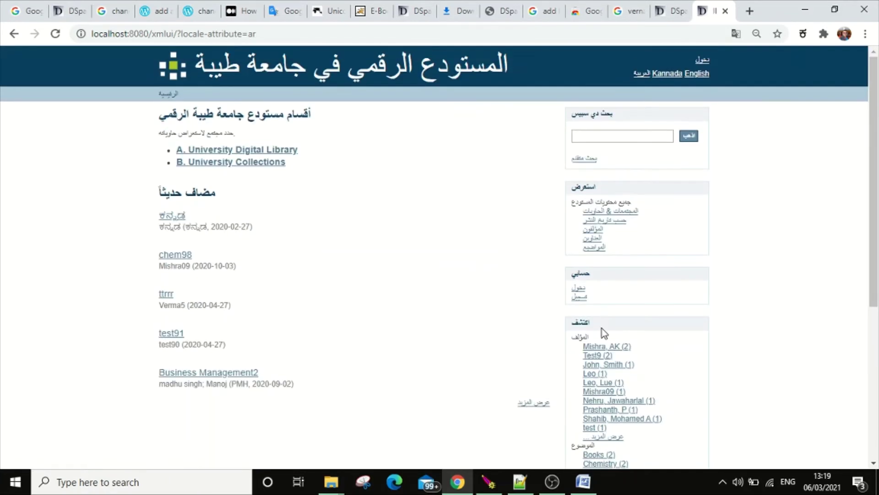
- Open the list of all communities and collections in Arabic and look through it
{"action": "left_click", "coordinate": [610, 212]}
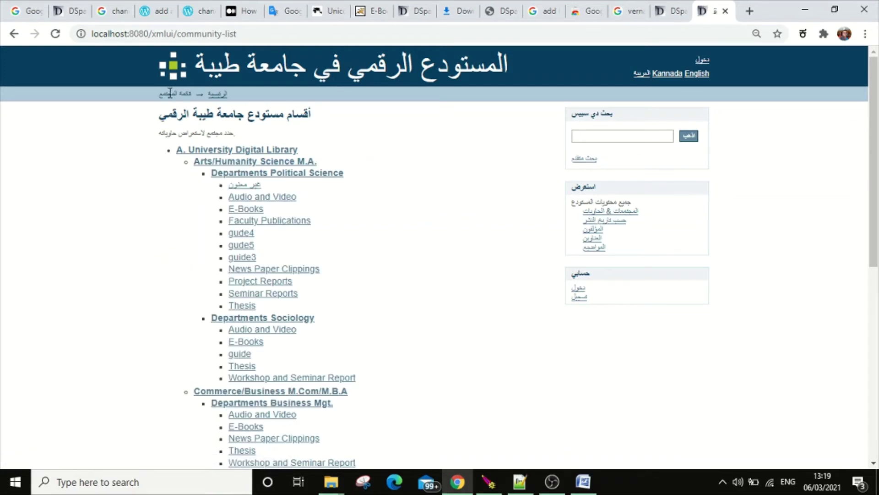
{"action": "scroll", "coordinate": [342, 282], "scroll_direction": "down", "scroll_amount": 8}
{"action": "scroll", "coordinate": [621, 371], "scroll_direction": "up", "scroll_amount": 6}
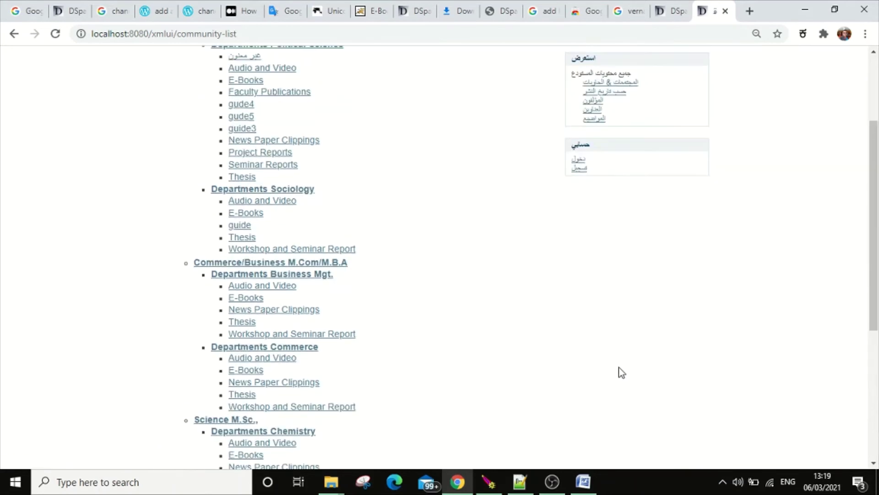
{"action": "scroll", "coordinate": [621, 372], "scroll_direction": "up", "scroll_amount": 3}
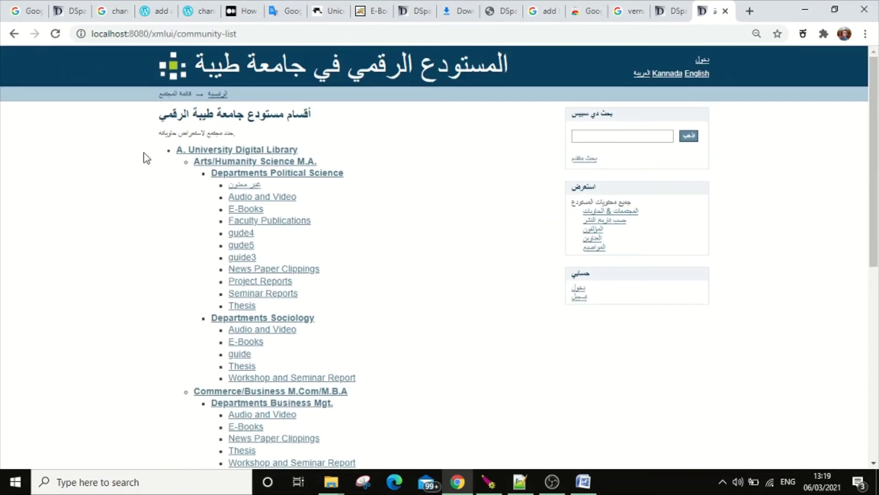
- Open the E-Books collection under Departments Political Science, dismiss the Google Translate prompt and review the Arabic page
{"action": "left_click", "coordinate": [253, 212]}
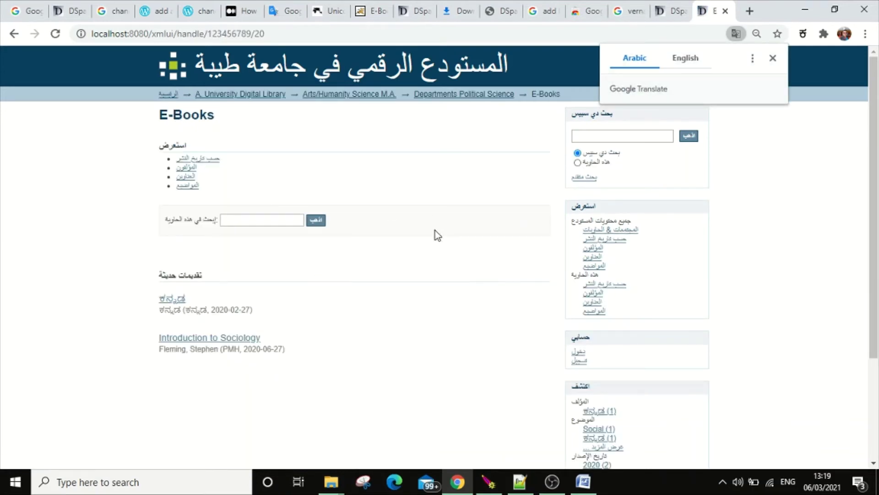
{"action": "left_click", "coordinate": [773, 58]}
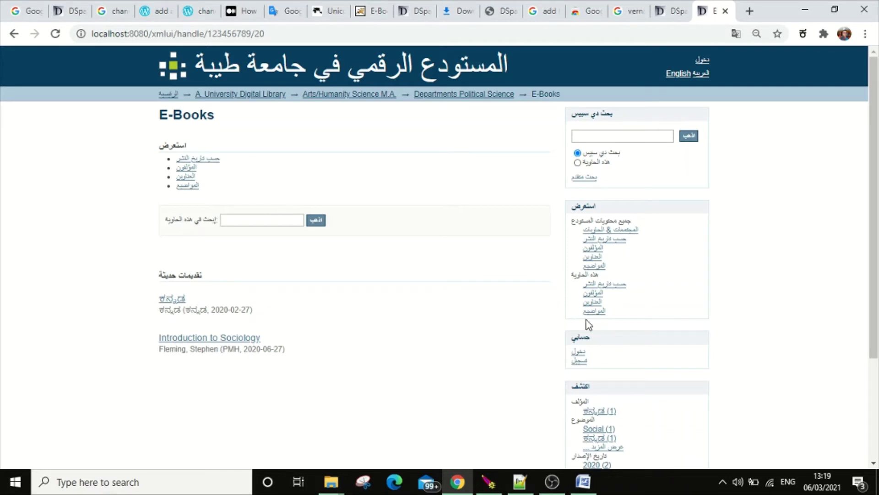
{"action": "scroll", "coordinate": [588, 324], "scroll_direction": "down", "scroll_amount": 2}
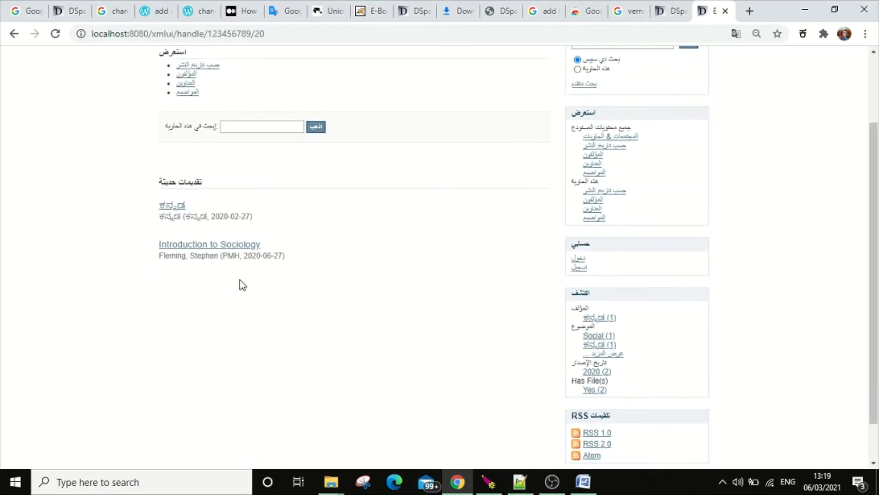
{"action": "scroll", "coordinate": [406, 218], "scroll_direction": "up", "scroll_amount": 2}
- Switch the E-Books collection page to English and look through it
{"action": "left_click", "coordinate": [677, 73]}
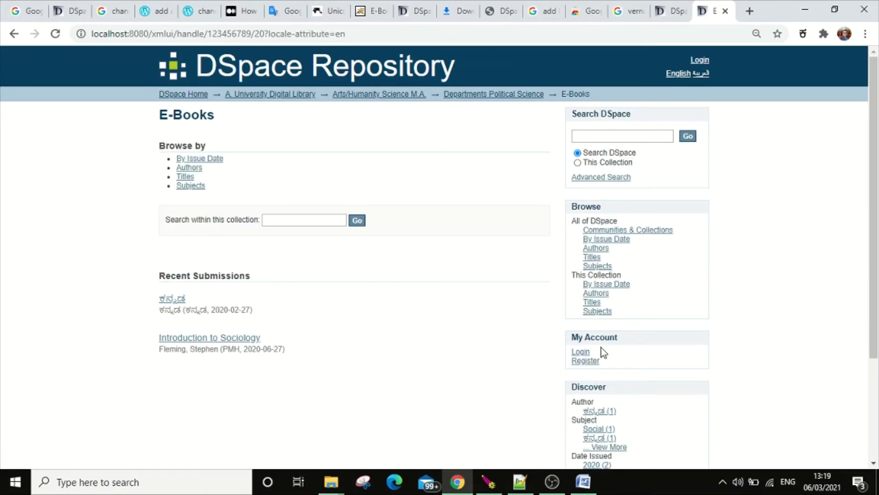
{"action": "scroll", "coordinate": [638, 401], "scroll_direction": "down", "scroll_amount": 3}
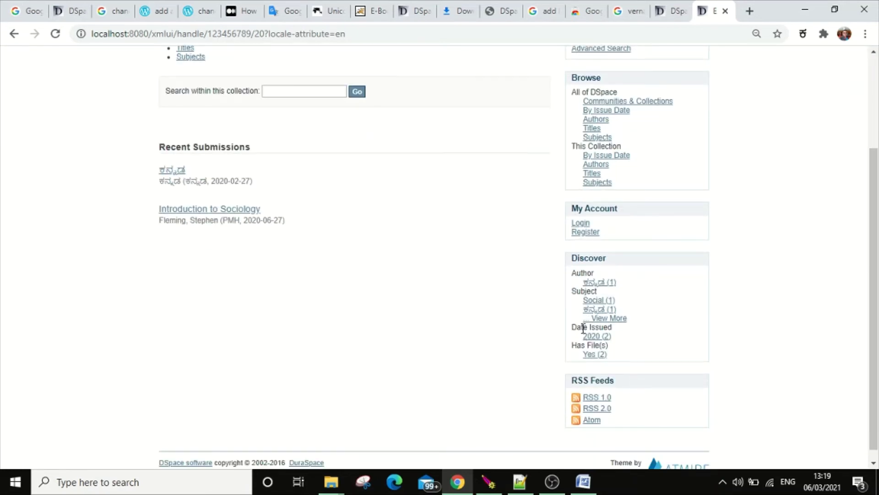
{"action": "scroll", "coordinate": [583, 328], "scroll_direction": "up", "scroll_amount": 3}
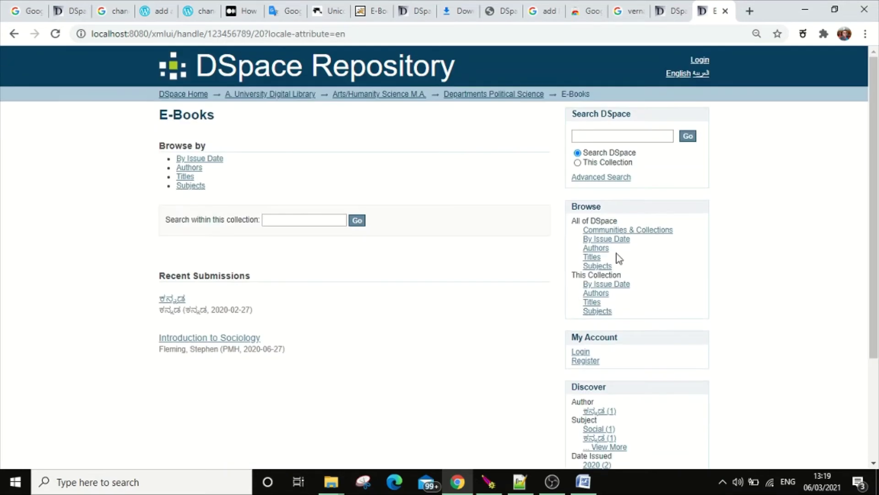
- Sign in to DSpace with the administrator's e-mail address and the account password
{"action": "left_click", "coordinate": [700, 61]}
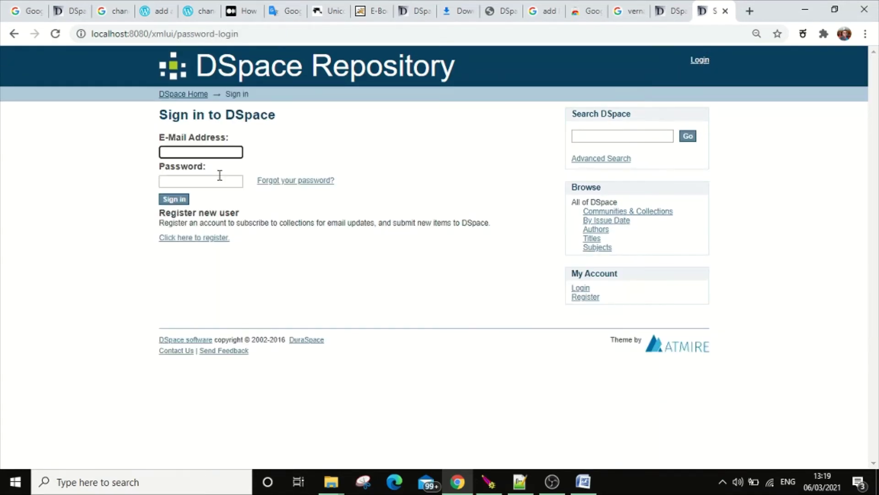
{"action": "left_click", "coordinate": [213, 152]}
{"action": "left_click", "coordinate": [196, 198]}
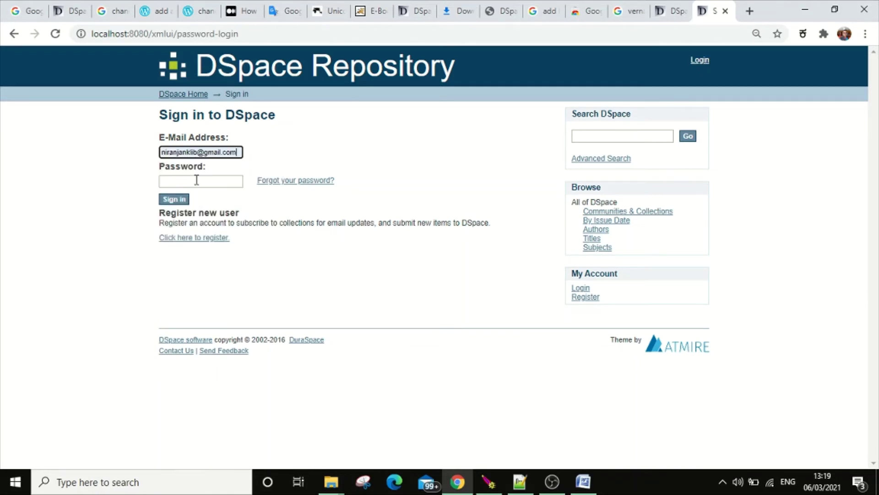
{"action": "left_click", "coordinate": [196, 180]}
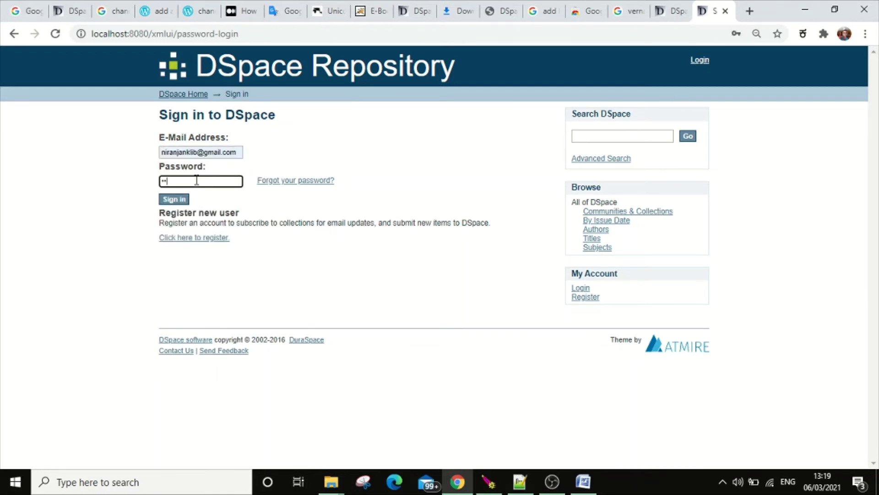
{"action": "key", "text": "Return"}
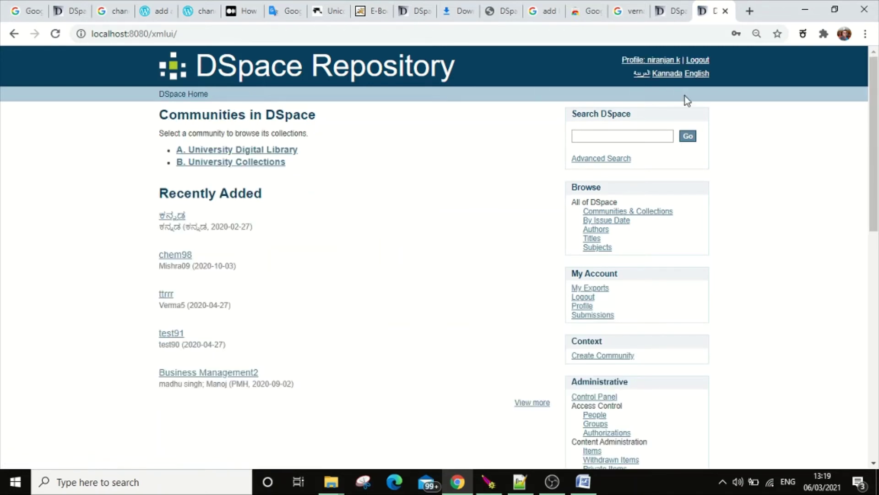
- Open the Communities & Collections list while signed in and switch the interface language to Arabic
{"action": "scroll", "coordinate": [552, 221], "scroll_direction": "down", "scroll_amount": 1}
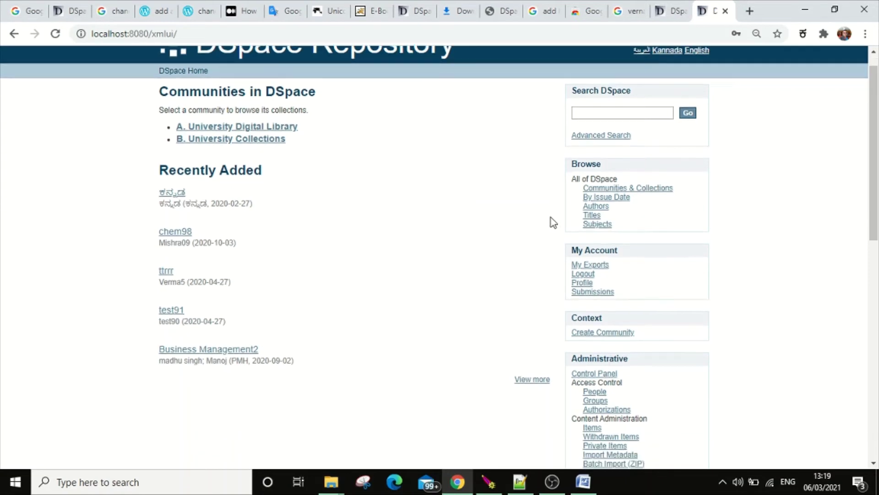
{"action": "scroll", "coordinate": [591, 215], "scroll_direction": "up", "scroll_amount": 1}
{"action": "left_click", "coordinate": [610, 213]}
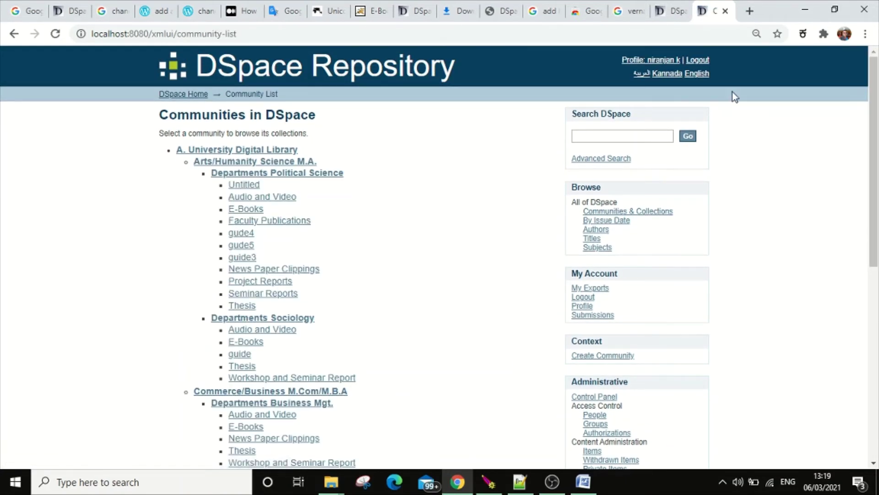
{"action": "left_click", "coordinate": [638, 74]}
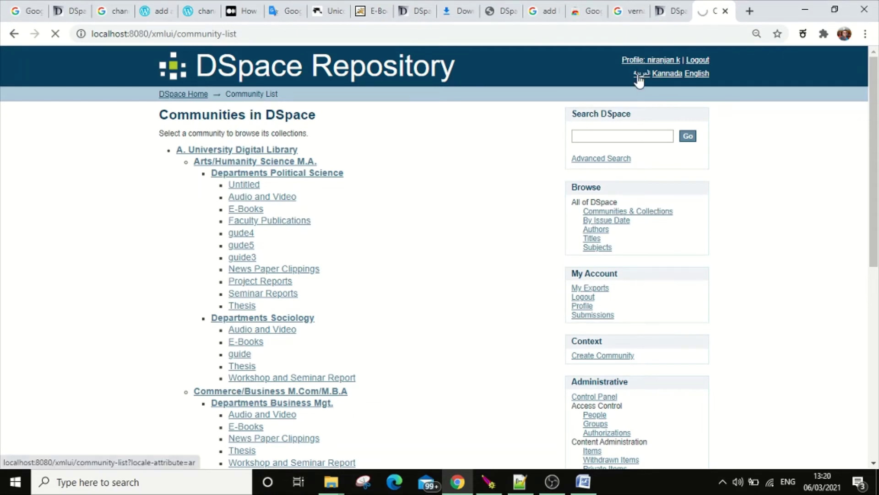
- Open the gude4 collection under Departments Political Science, dismiss the translation prompt and switch the page to English
{"action": "left_click", "coordinate": [242, 232]}
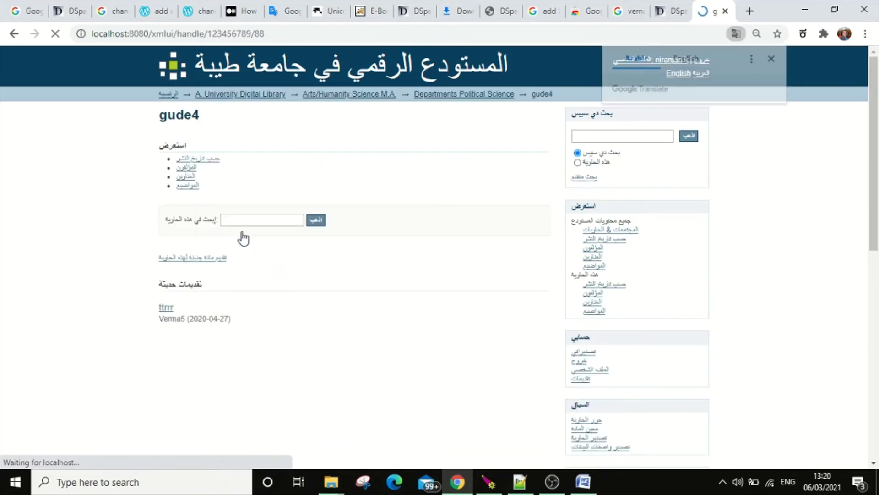
{"action": "left_click", "coordinate": [772, 60]}
{"action": "left_click", "coordinate": [677, 76]}
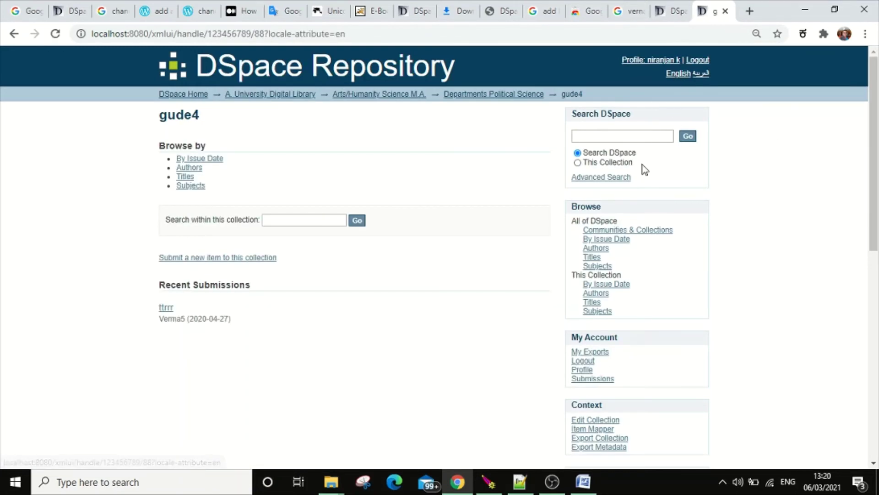
- Start a new item submission in the gude4 collection, switch the form to Arabic and activate the author's last-name field
{"action": "left_click", "coordinate": [200, 259]}
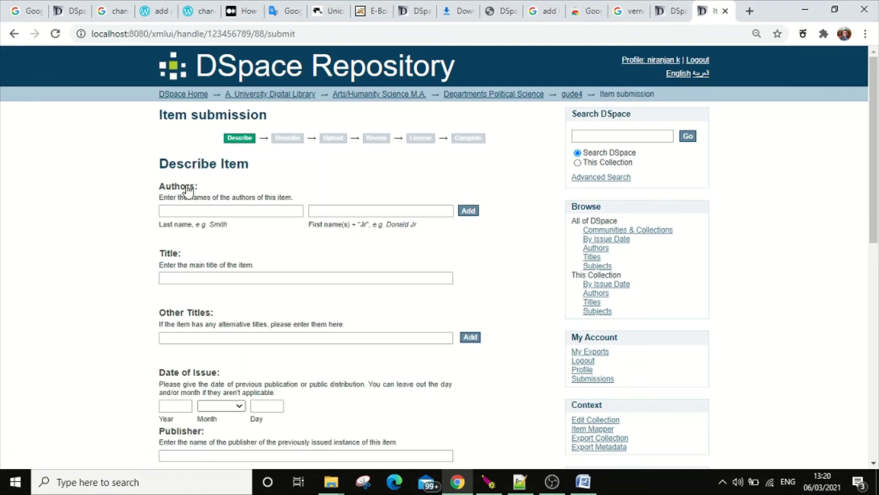
{"action": "left_click", "coordinate": [705, 75]}
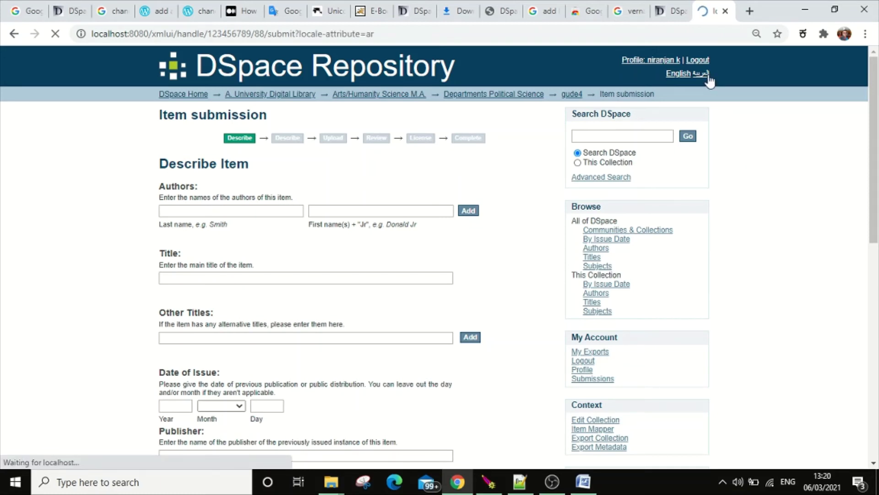
{"action": "left_click", "coordinate": [202, 210]}
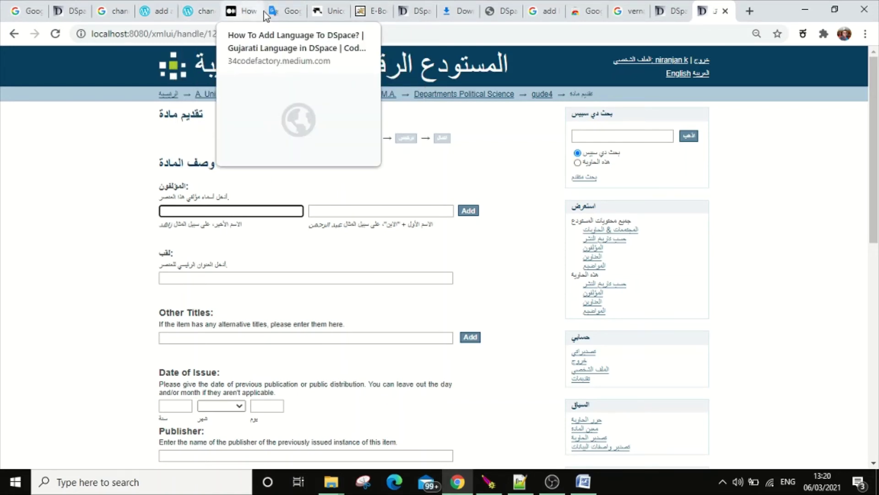
- Replace the source text in Google Translate with the author's name, translate it from English to Arabic and copy the translation
{"action": "left_click", "coordinate": [287, 13]}
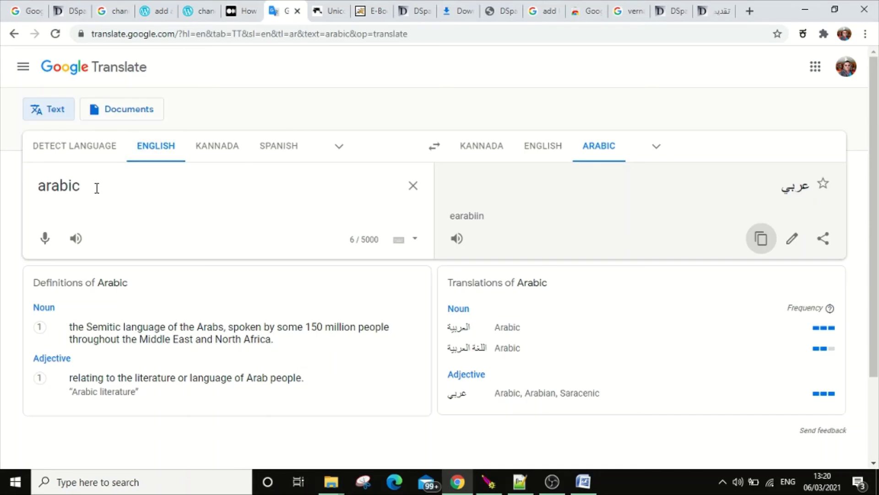
{"action": "left_click_drag", "start_coordinate": [96, 186], "coordinate": [12, 200]}
{"action": "left_click", "coordinate": [418, 187]}
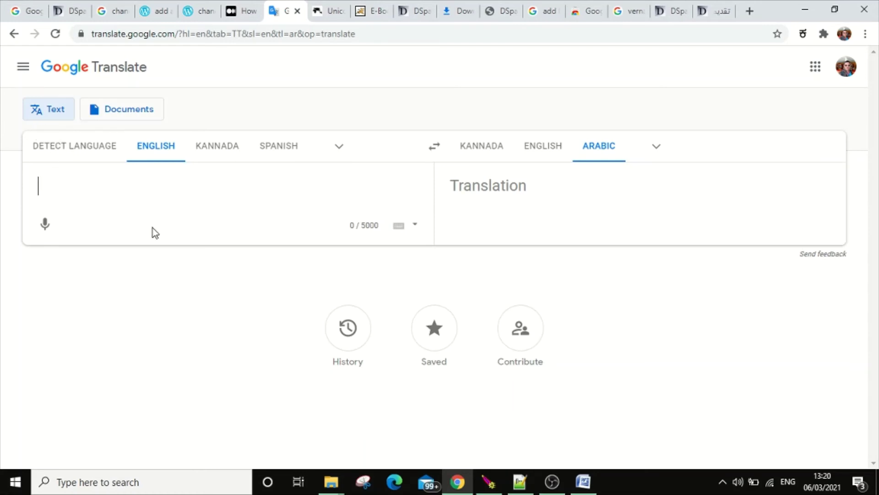
{"action": "type", "text": "a"}
{"action": "key", "text": "BackSpace"}
{"action": "type", "text": "al "}
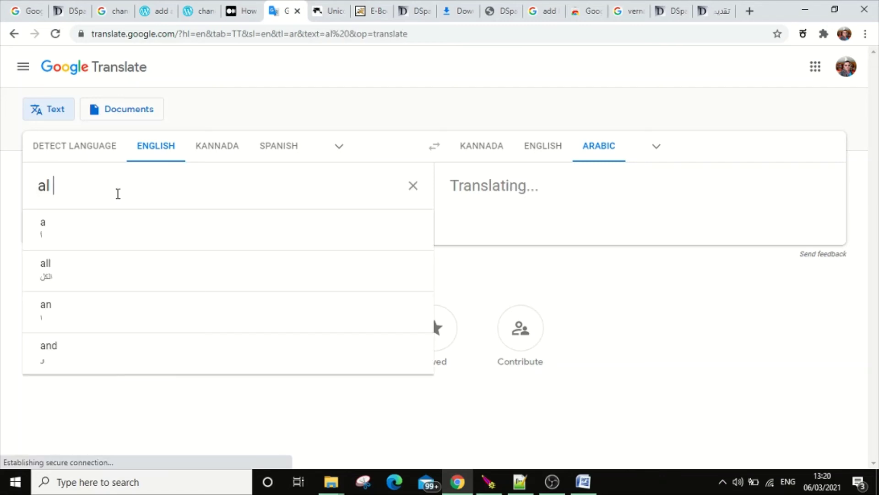
{"action": "type", "text": "ahmed"}
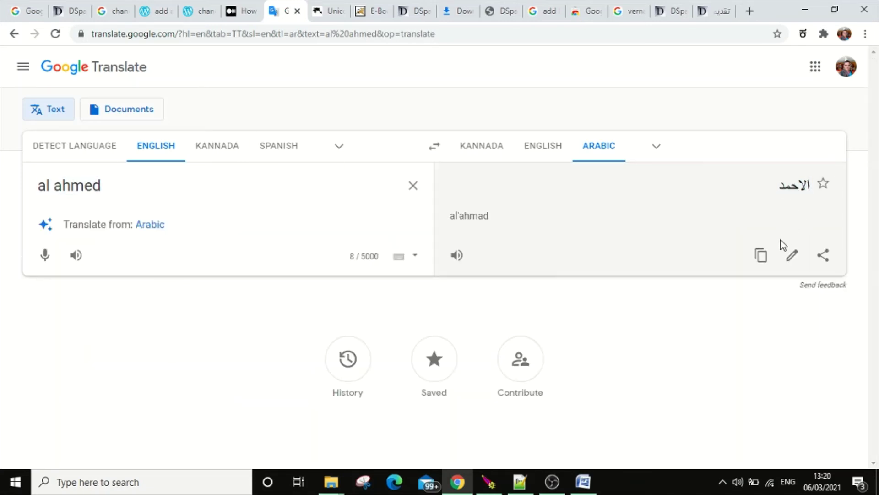
{"action": "left_click", "coordinate": [761, 258]}
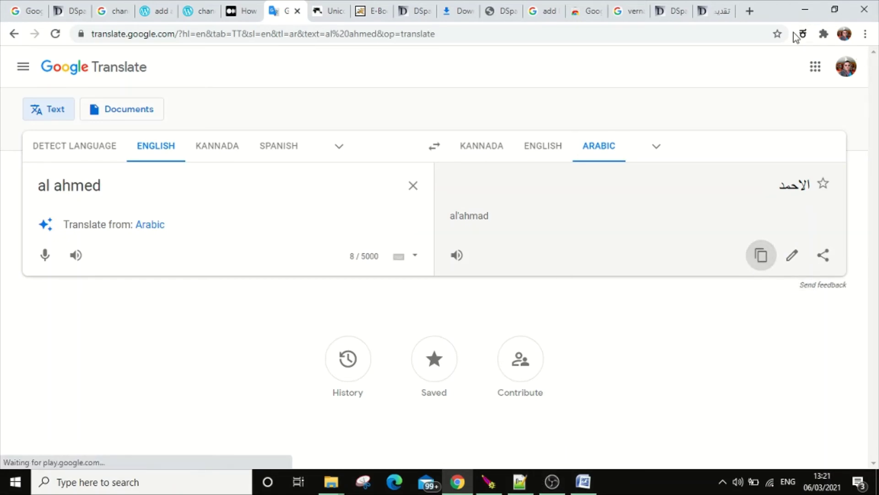
- Return to the DSpace submission form and paste the copied Arabic name as the author's last name, main title and other title
{"action": "left_click", "coordinate": [464, 484]}
{"action": "left_click", "coordinate": [464, 485]}
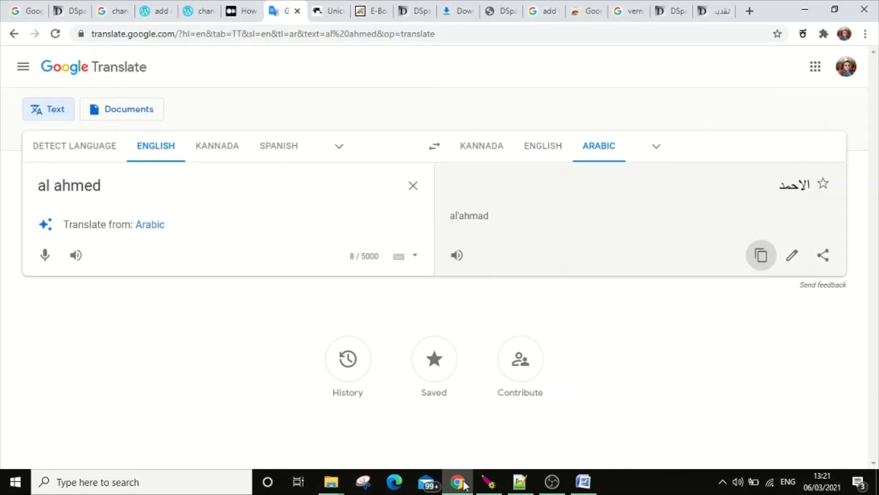
{"action": "left_click", "coordinate": [710, 11]}
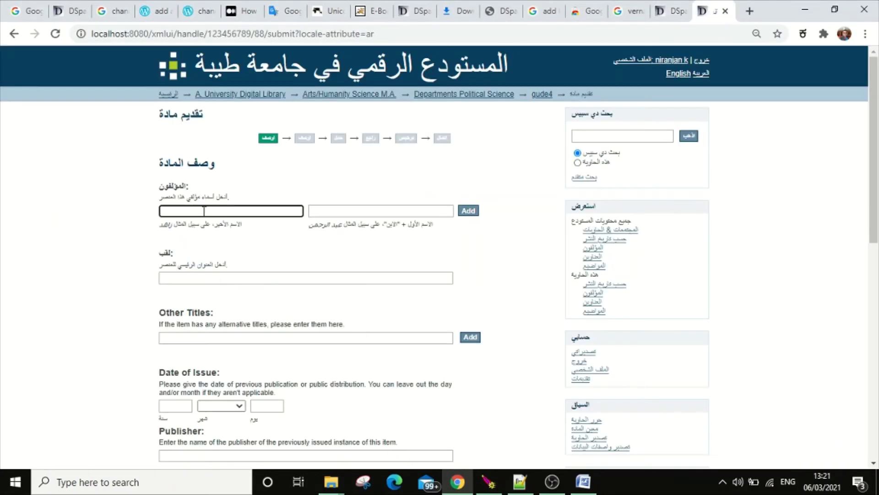
{"action": "key", "text": "ctrl+v"}
{"action": "left_click", "coordinate": [194, 281]}
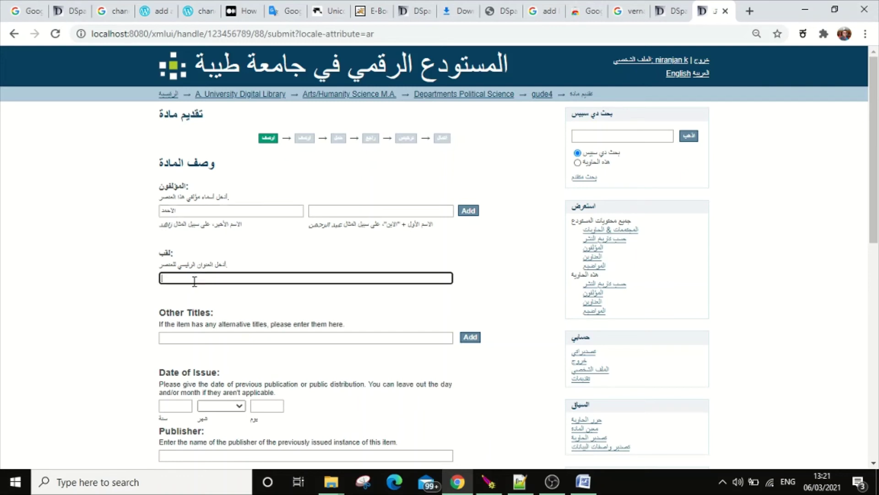
{"action": "key", "text": "ctrl+v"}
{"action": "left_click", "coordinate": [174, 337]}
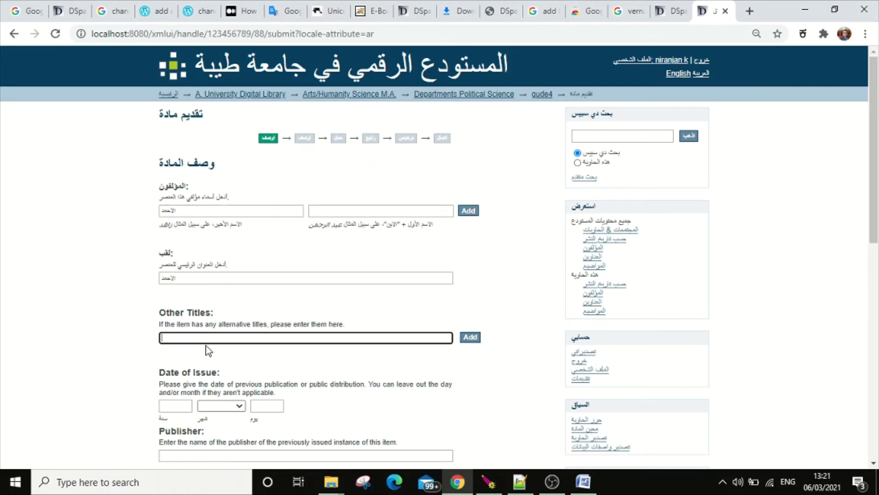
{"action": "key", "text": "ctrl+v"}
- Set the item's date of issue to year 6, month March and day 20
{"action": "scroll", "coordinate": [190, 381], "scroll_direction": "down", "scroll_amount": 3}
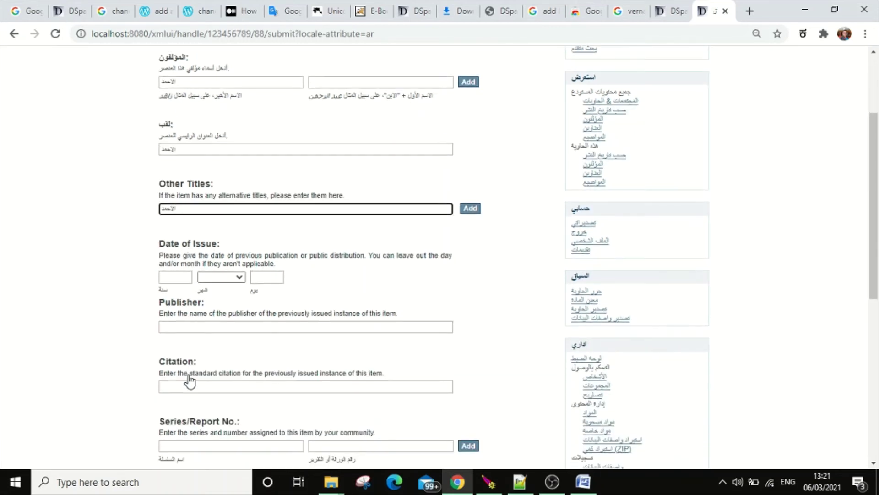
{"action": "left_click", "coordinate": [189, 277]}
{"action": "type", "text": "21"}
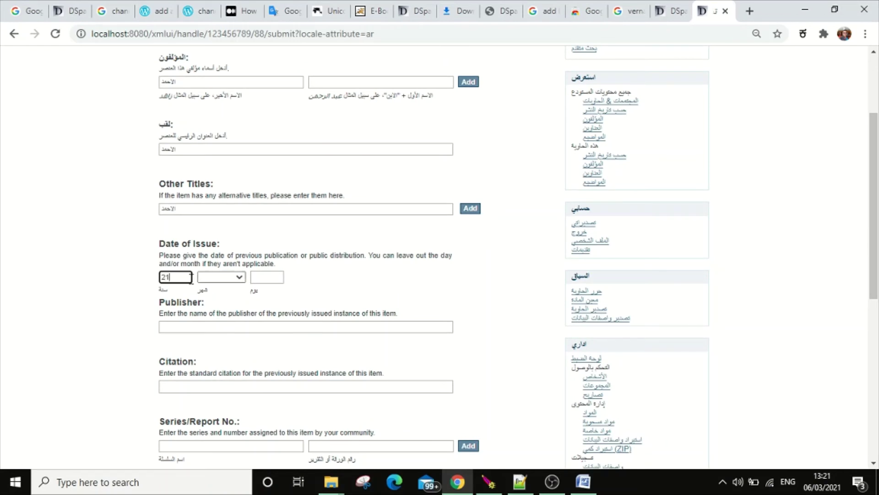
{"action": "key", "text": "BackSpace"}
{"action": "type", "text": "6"}
{"action": "left_click", "coordinate": [213, 280]}
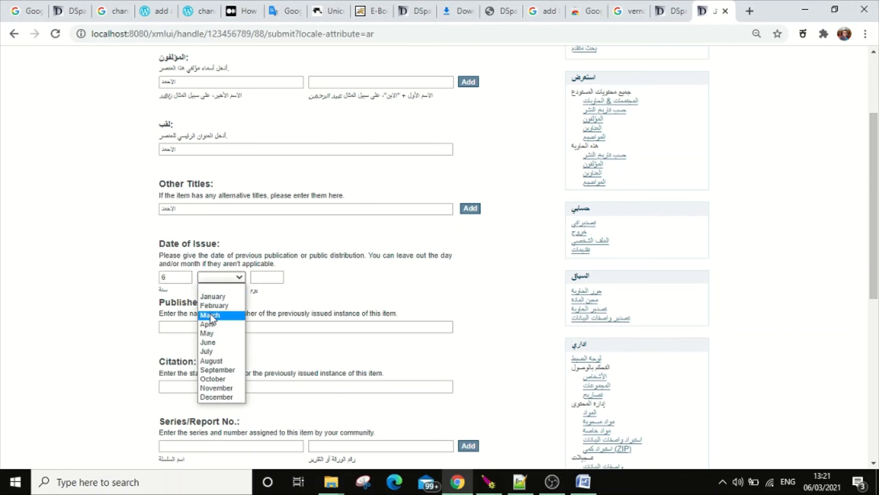
{"action": "left_click", "coordinate": [212, 315]}
{"action": "left_click", "coordinate": [272, 279]}
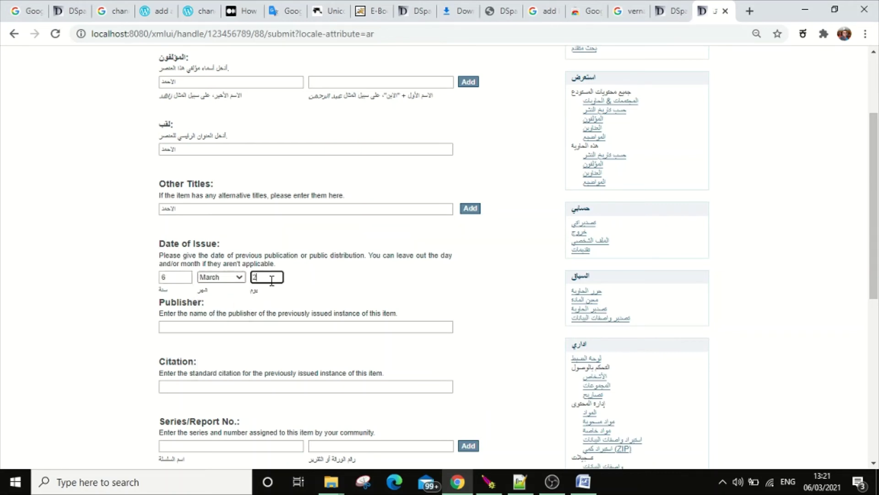
- Paste the copied Arabic name into the item's publisher and citation fields
{"action": "left_click", "coordinate": [179, 328]}
{"action": "type", "text": "الاحمد"}
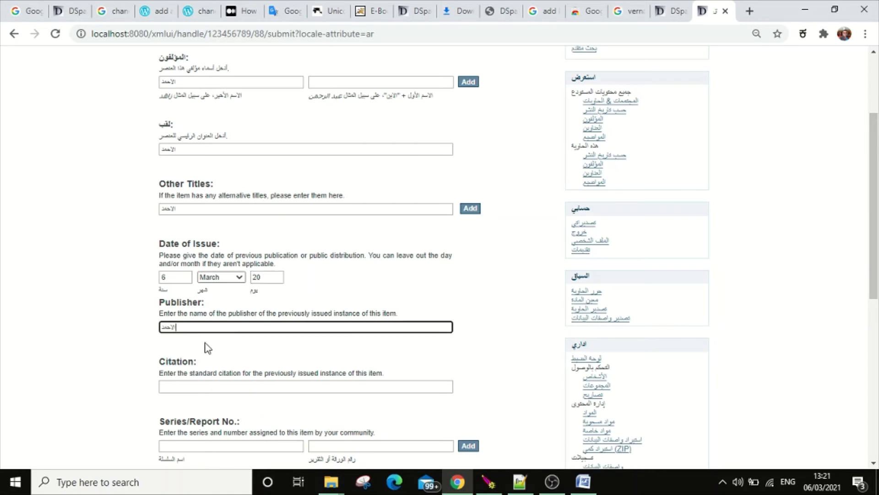
{"action": "left_click", "coordinate": [179, 387]}
- Select Plan or blueprint as the item's type, keep the language at N/A and continue to the second description page
{"action": "scroll", "coordinate": [181, 386], "scroll_direction": "down", "scroll_amount": 5}
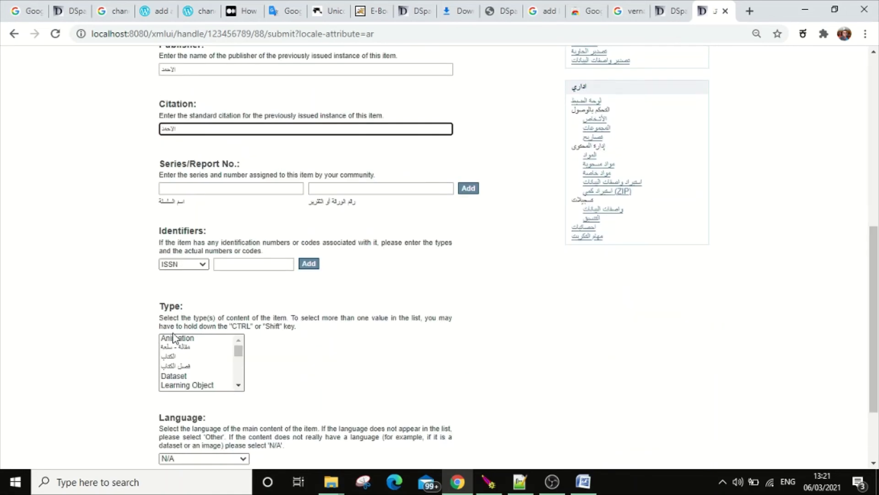
{"action": "left_click", "coordinate": [177, 350]}
{"action": "scroll", "coordinate": [210, 359], "scroll_direction": "down", "scroll_amount": 5}
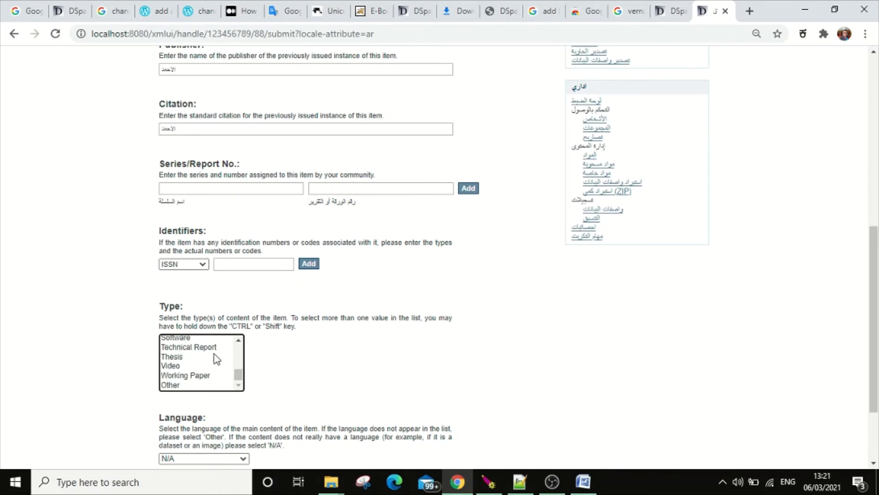
{"action": "scroll", "coordinate": [190, 271], "scroll_direction": "up", "scroll_amount": 5}
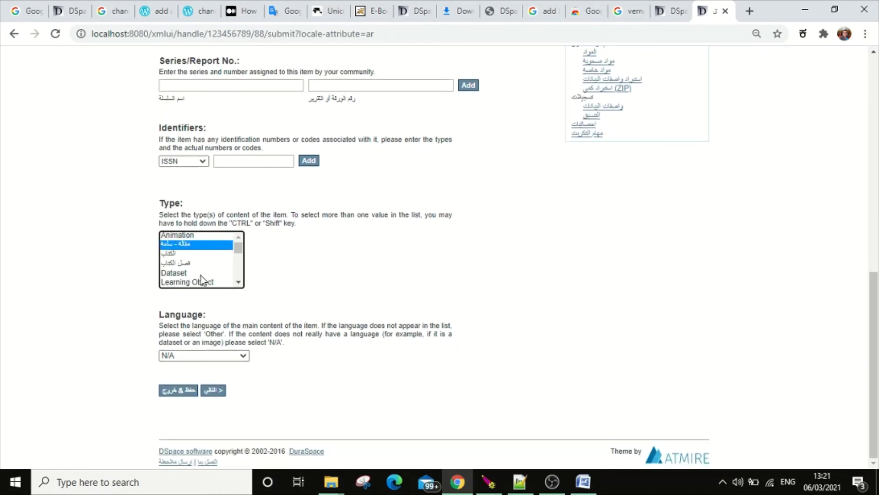
{"action": "scroll", "coordinate": [202, 279], "scroll_direction": "down", "scroll_amount": 4}
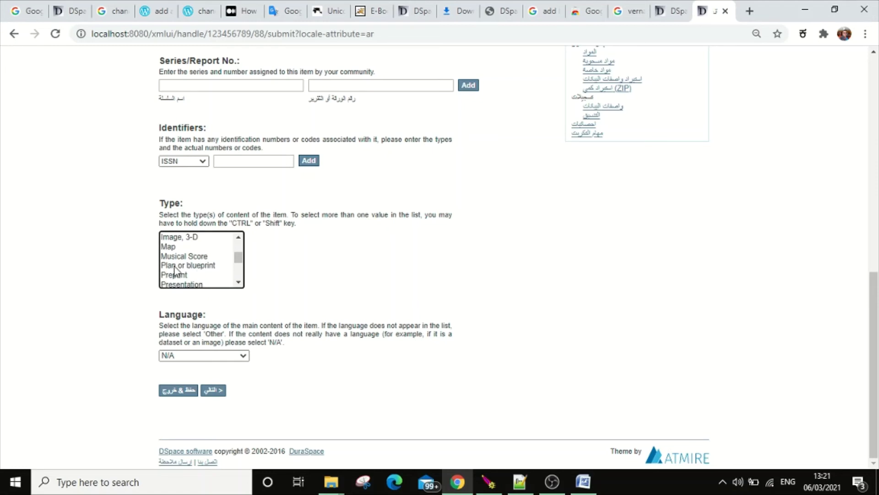
{"action": "left_click", "coordinate": [197, 359]}
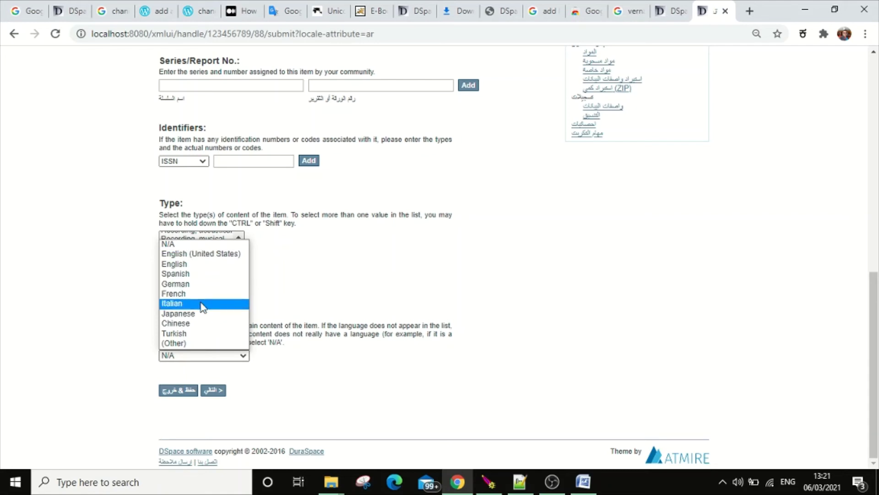
{"action": "left_click", "coordinate": [329, 343]}
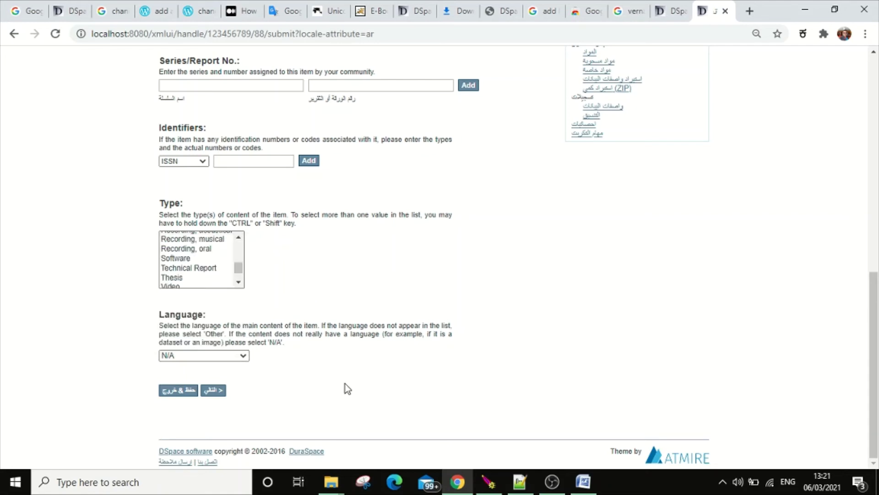
{"action": "left_click", "coordinate": [212, 391]}
- Paste the copied Arabic name as a subject keyword and continue to the file upload page
{"action": "left_click", "coordinate": [181, 211]}
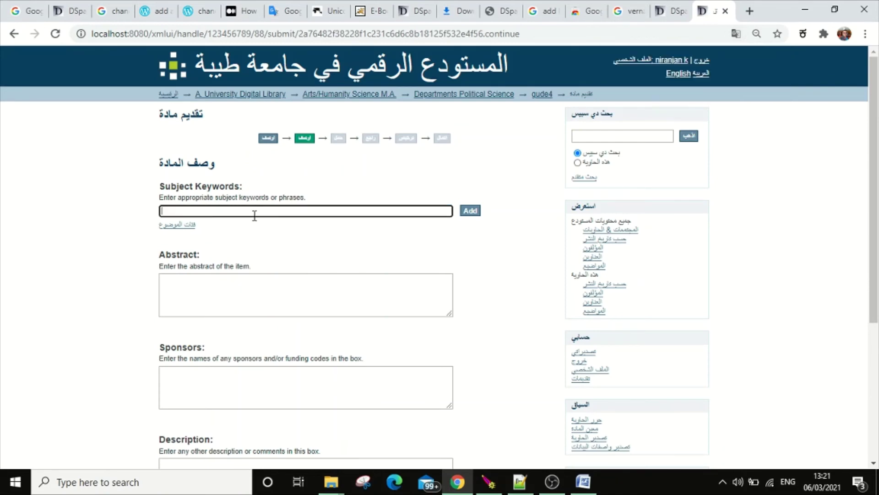
{"action": "scroll", "coordinate": [297, 259], "scroll_direction": "down", "scroll_amount": 5}
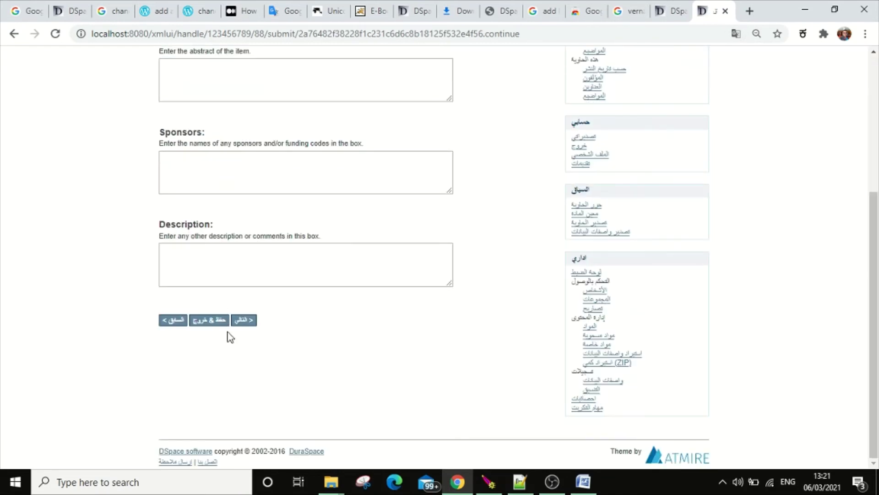
{"action": "left_click", "coordinate": [241, 320]}
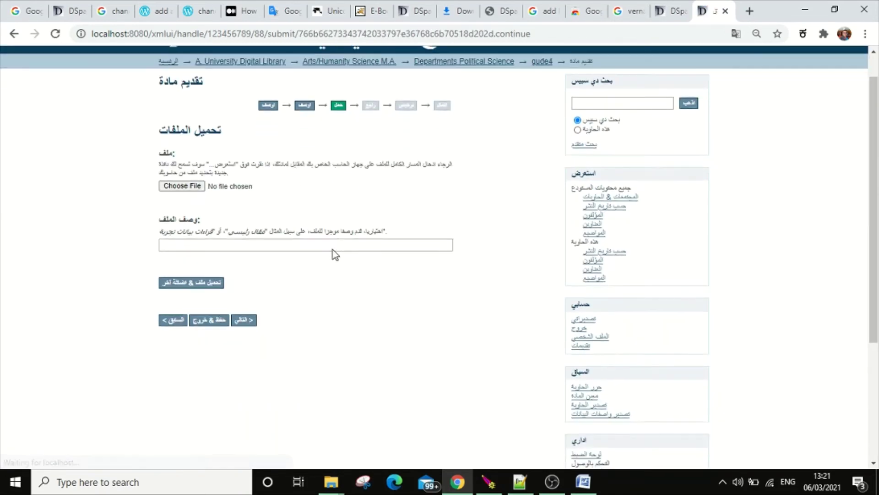
- Attach 95521575.pdf from the Desktop to the submission and continue to the review page
{"action": "left_click", "coordinate": [196, 155]}
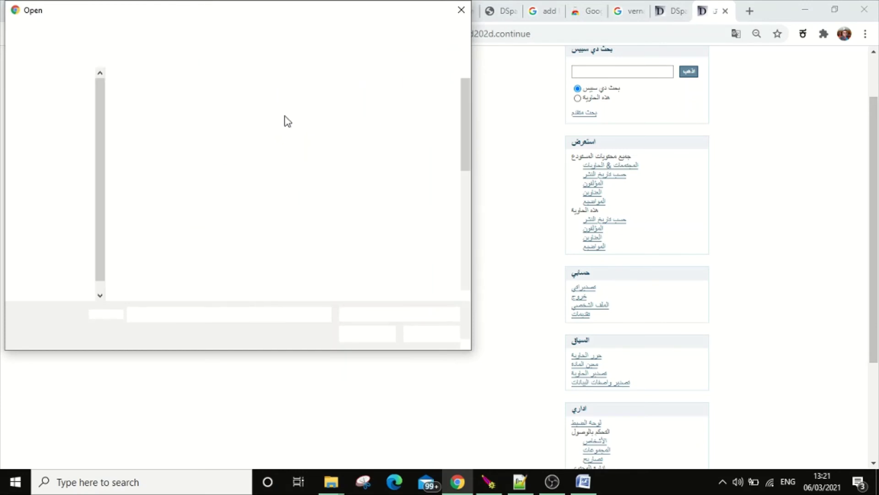
{"action": "left_click", "coordinate": [287, 138]}
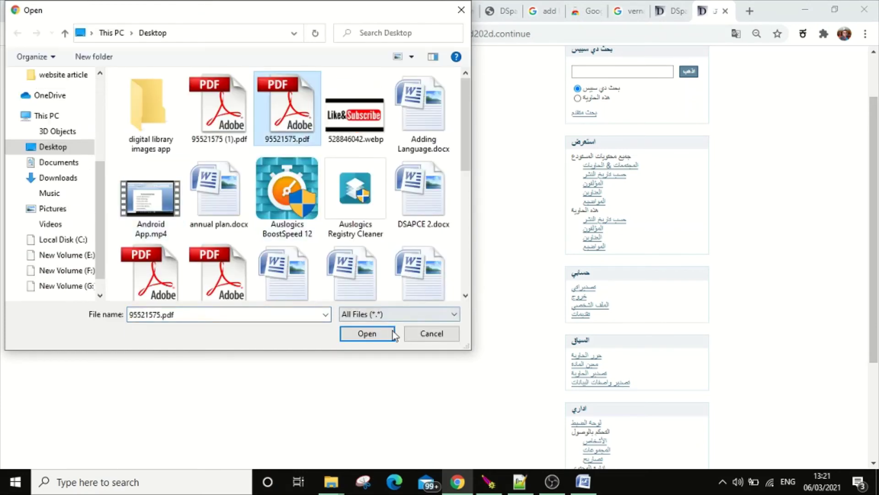
{"action": "left_click", "coordinate": [375, 335]}
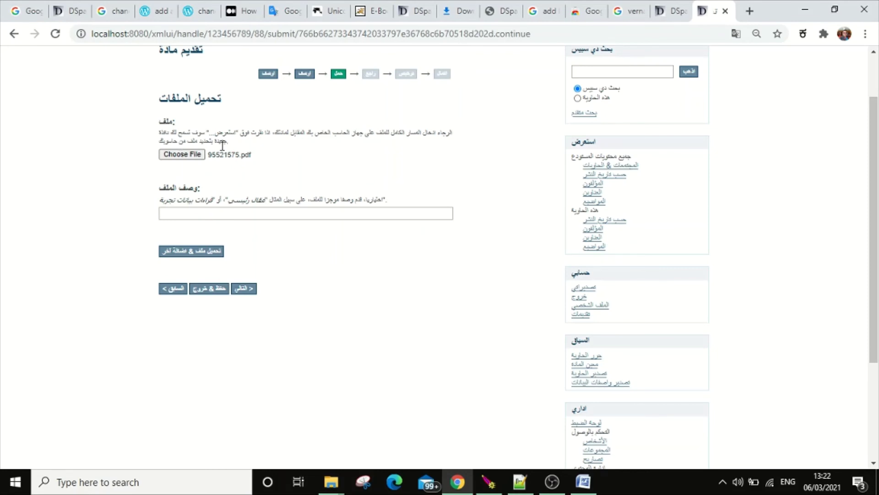
{"action": "left_click", "coordinate": [249, 293]}
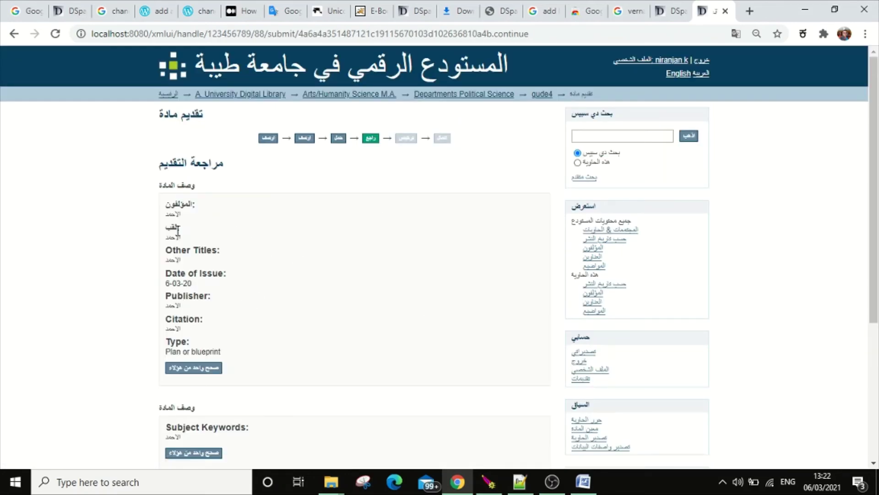
- Accept the reviewed details, grant the distribution license and complete the submission, dismissing the translation prompt
{"action": "scroll", "coordinate": [207, 109], "scroll_direction": "down", "scroll_amount": 5}
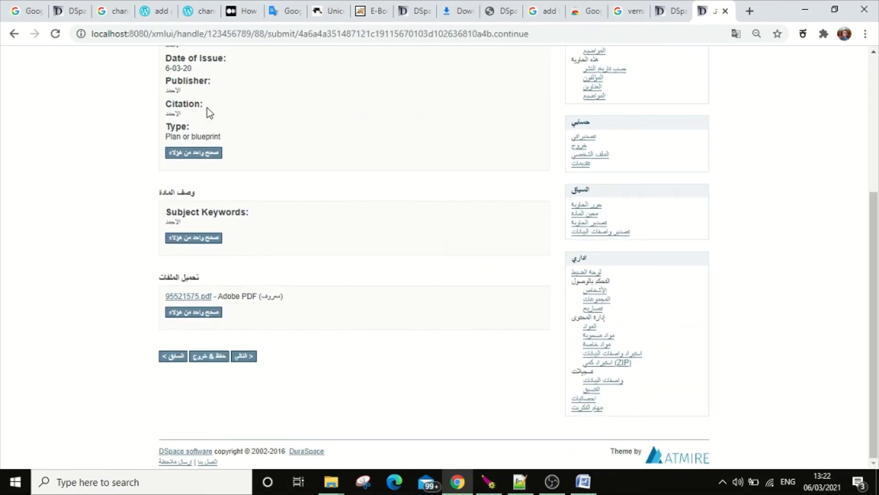
{"action": "left_click", "coordinate": [243, 357]}
{"action": "scroll", "coordinate": [448, 235], "scroll_direction": "down", "scroll_amount": 5}
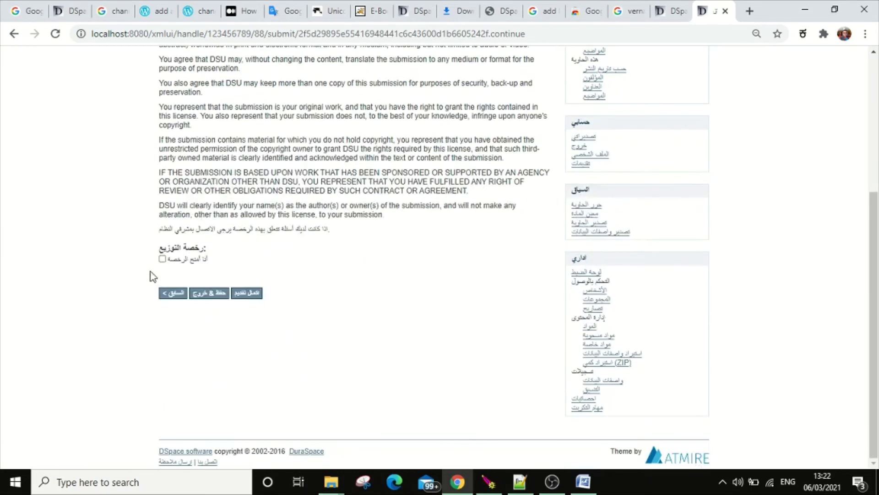
{"action": "left_click", "coordinate": [162, 259]}
{"action": "left_click", "coordinate": [242, 295]}
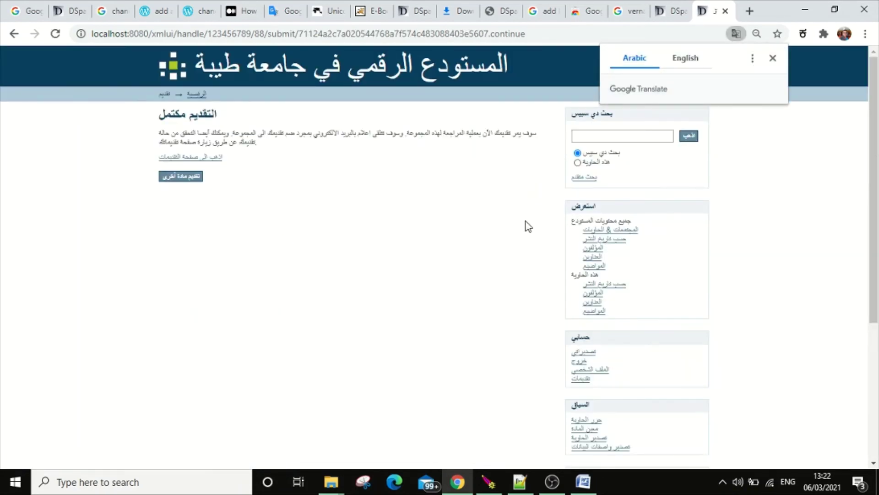
{"action": "left_click", "coordinate": [773, 59]}
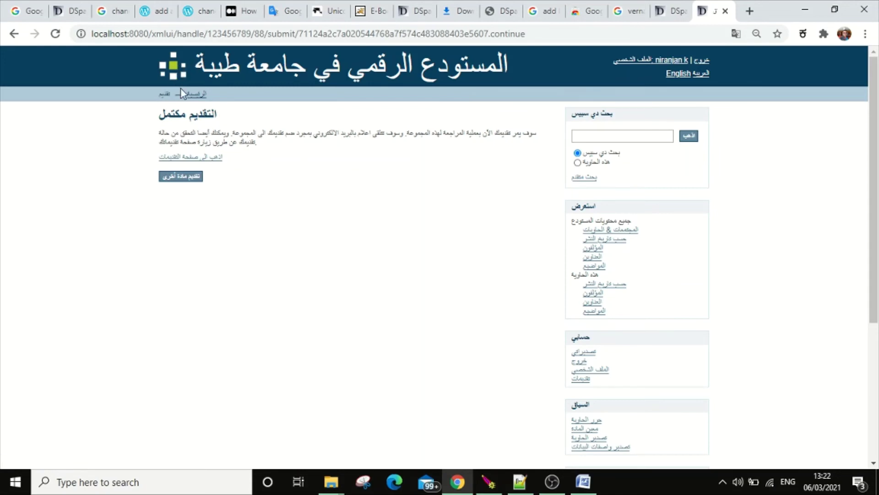
- Go to the repository home page and open the newly submitted Arabic item under recently added to examine its record
{"action": "left_click", "coordinate": [169, 75]}
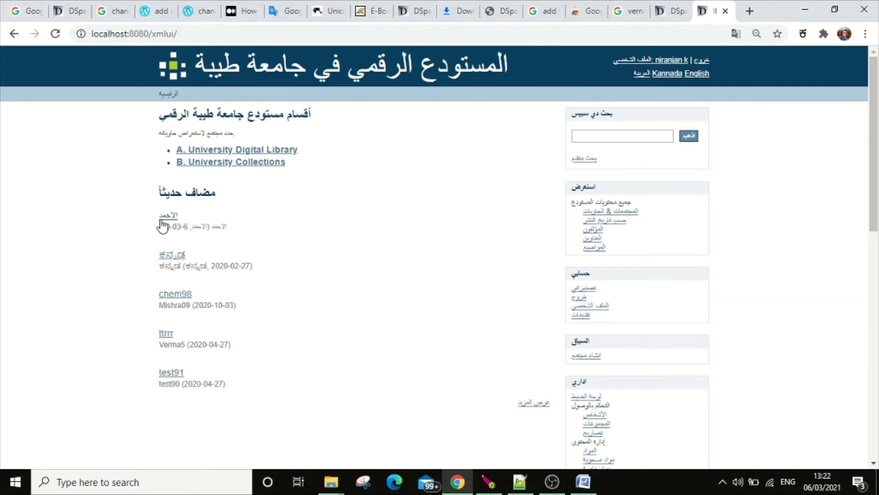
{"action": "left_click", "coordinate": [170, 223]}
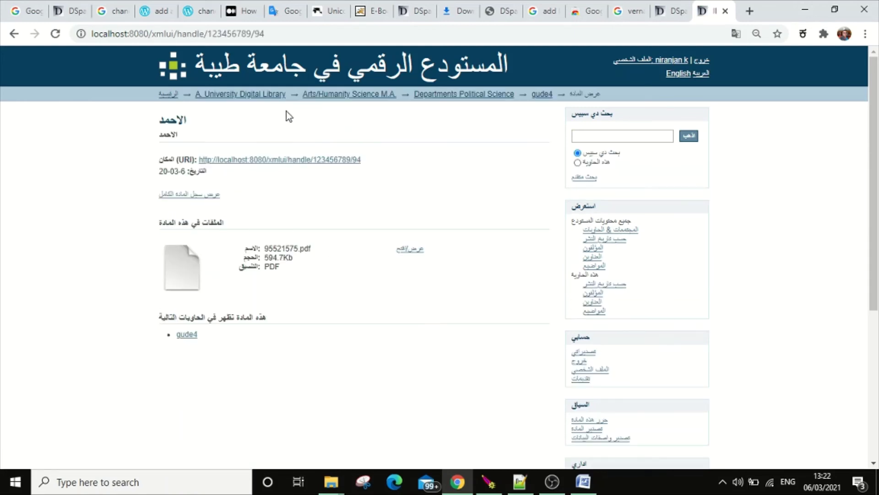
{"action": "scroll", "coordinate": [274, 192], "scroll_direction": "down", "scroll_amount": 2}
{"action": "scroll", "coordinate": [243, 220], "scroll_direction": "up", "scroll_amount": 2}
- Place the cursor in the repository search field and switch the input tools extension to Arabic, dismissing the translation prompt
{"action": "left_click", "coordinate": [603, 141]}
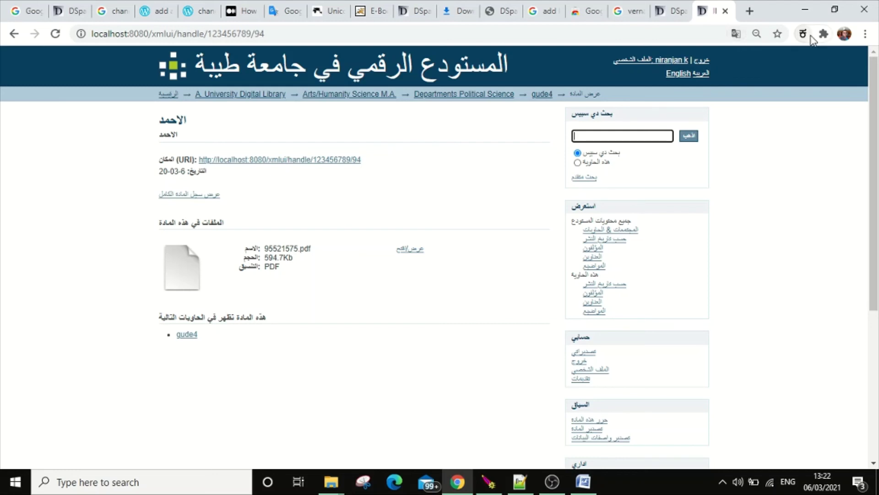
{"action": "left_click", "coordinate": [741, 34]}
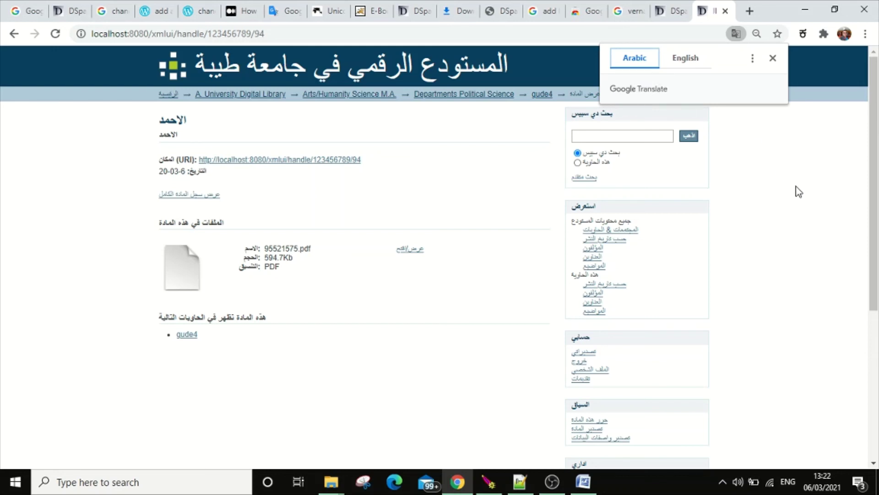
{"action": "left_click", "coordinate": [773, 58]}
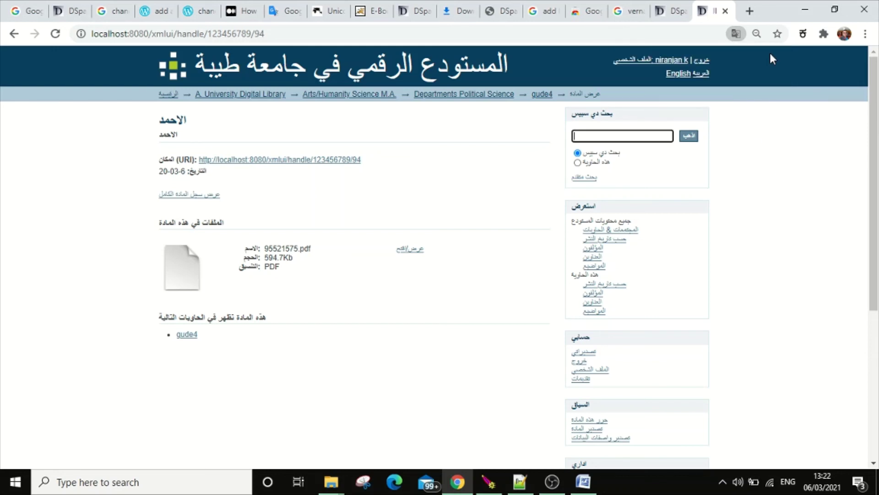
{"action": "left_click", "coordinate": [798, 38]}
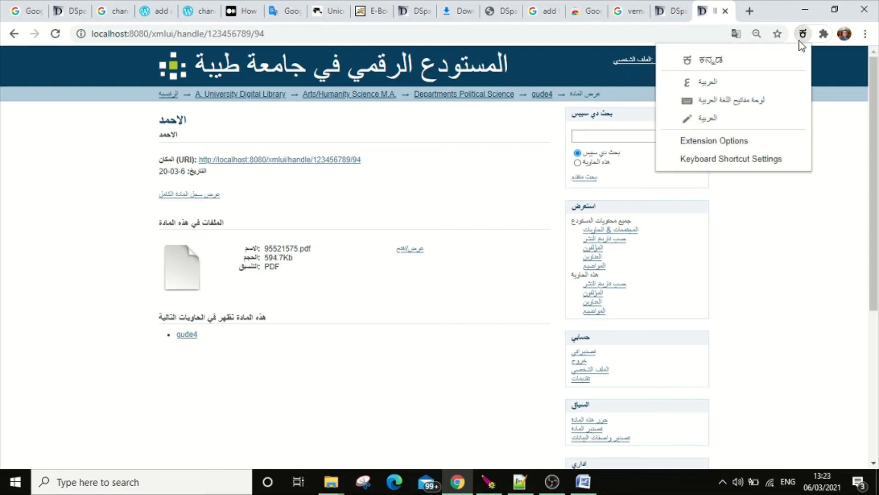
{"action": "left_click", "coordinate": [699, 83]}
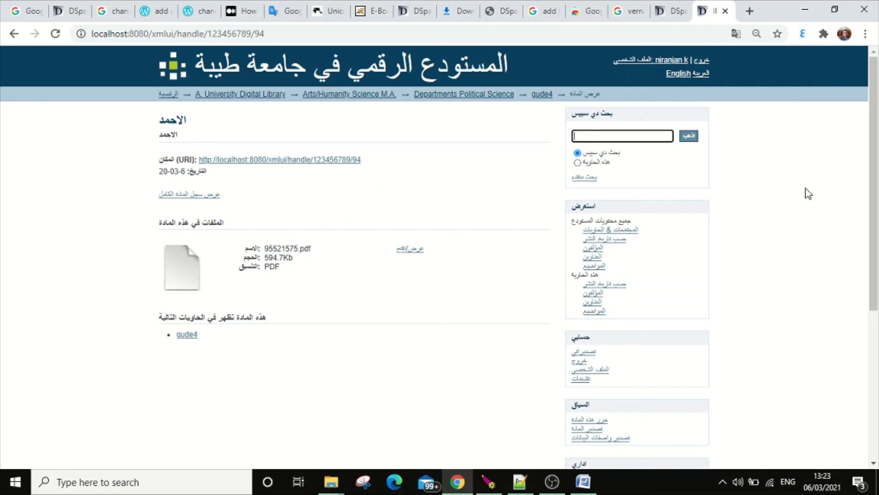
- Search the repository for the submitted item's title by transliterating it into Arabic, and open the matching item
{"action": "type", "text": "al"}
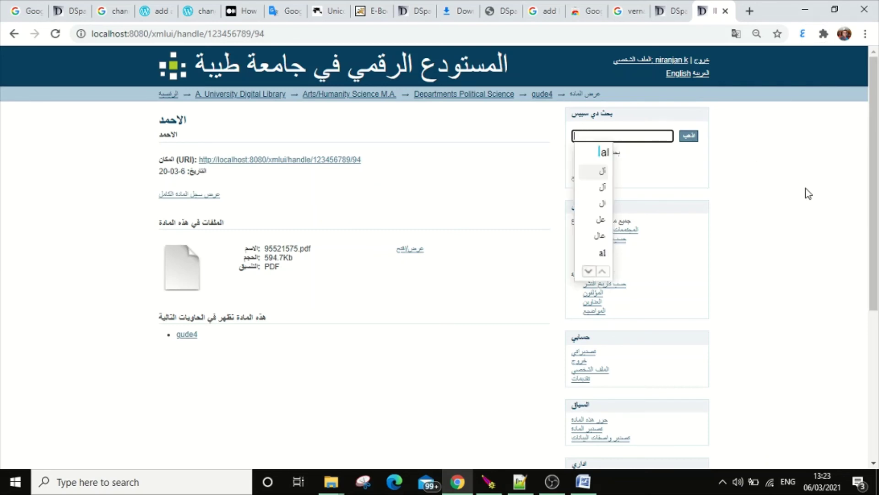
{"action": "type", "text": "-ahmed"}
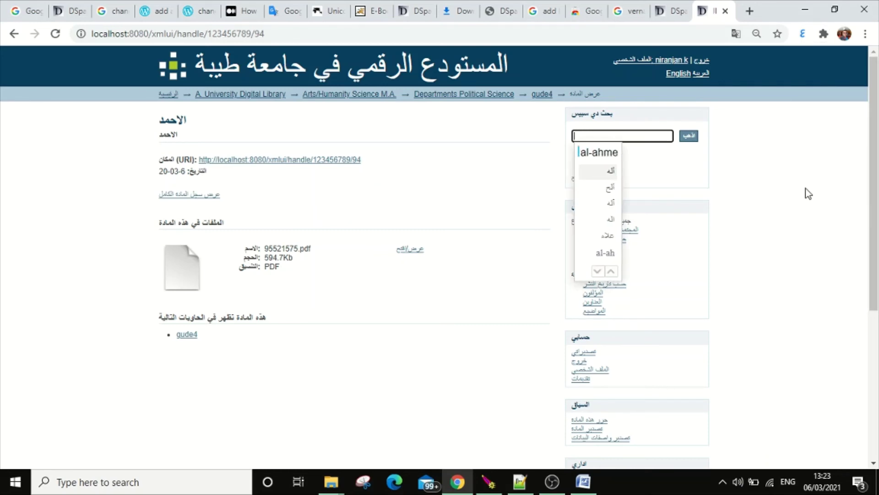
{"action": "key", "text": "space"}
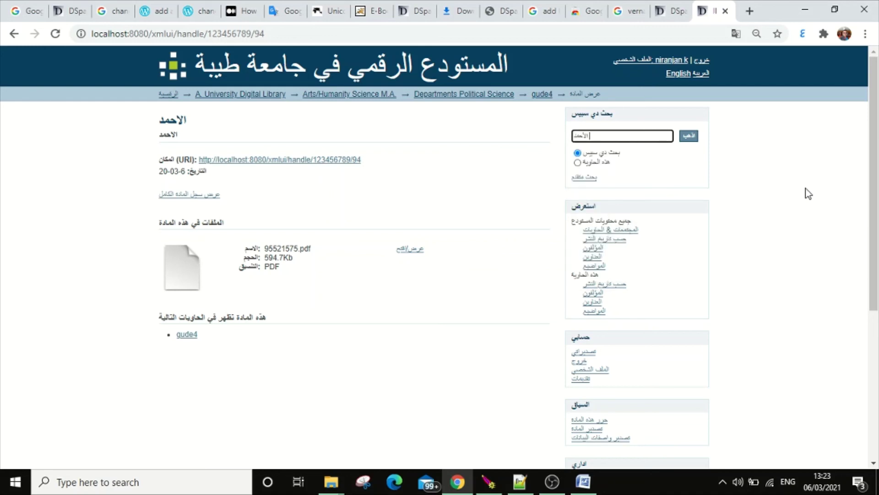
{"action": "key", "text": "Return"}
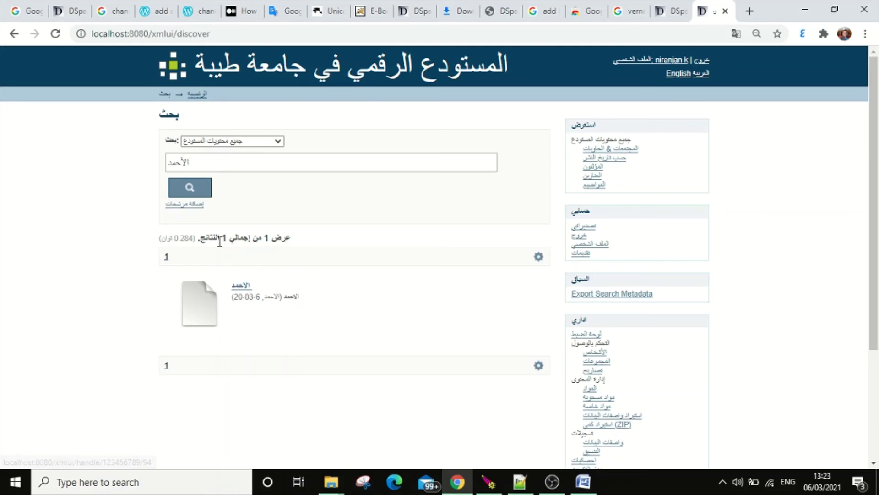
{"action": "left_click", "coordinate": [238, 289]}
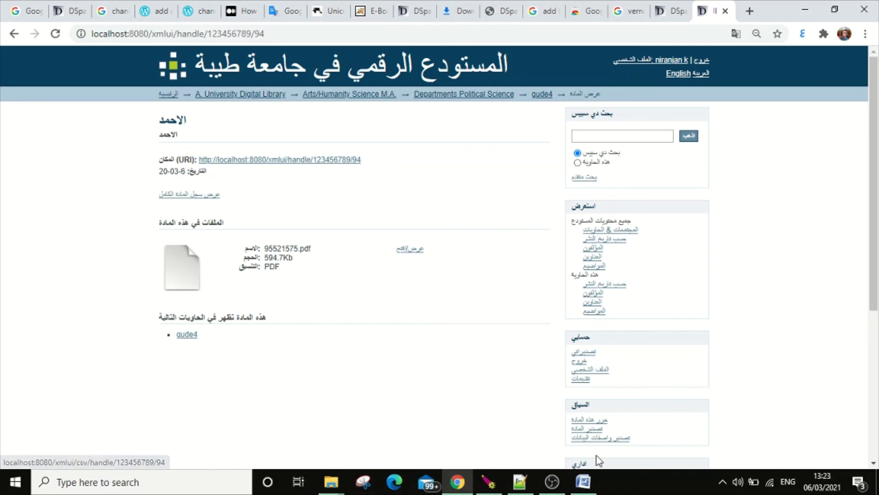
{"action": "mouse_move", "coordinate": [584, 487]}
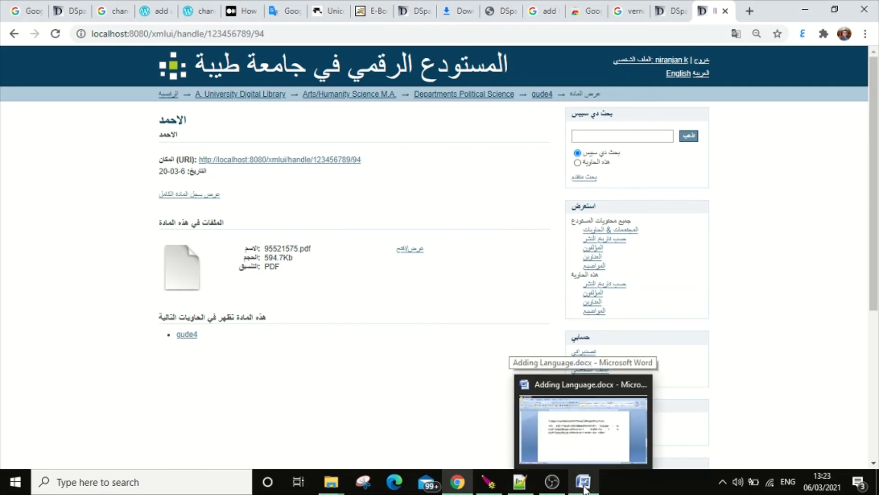
{"action": "left_click", "coordinate": [736, 34]}
{"action": "left_click", "coordinate": [781, 157]}
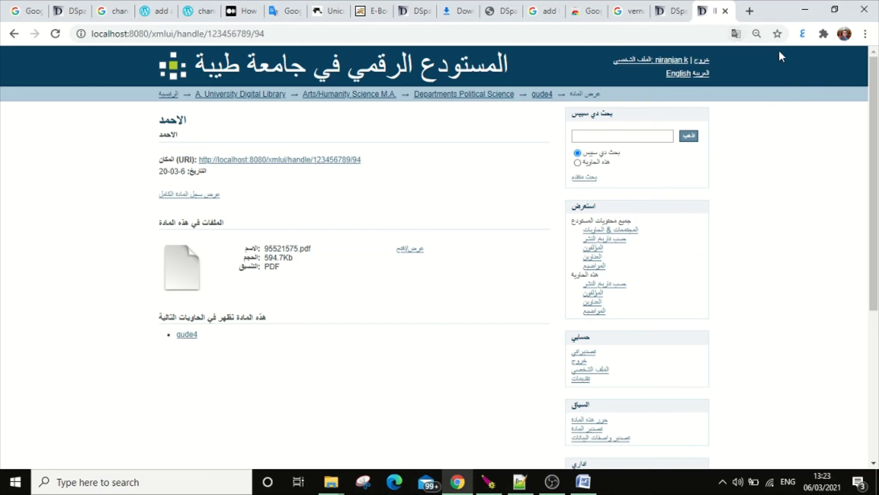
{"action": "left_click", "coordinate": [799, 37]}
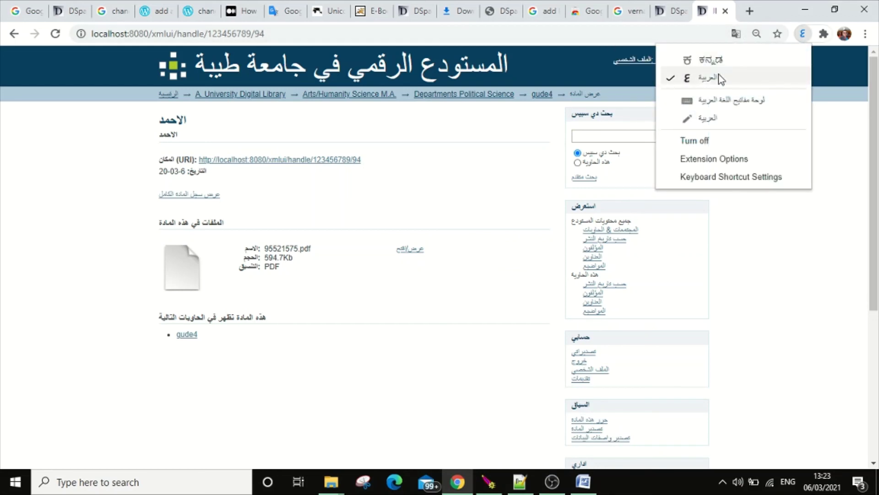
{"action": "left_click", "coordinate": [797, 304]}
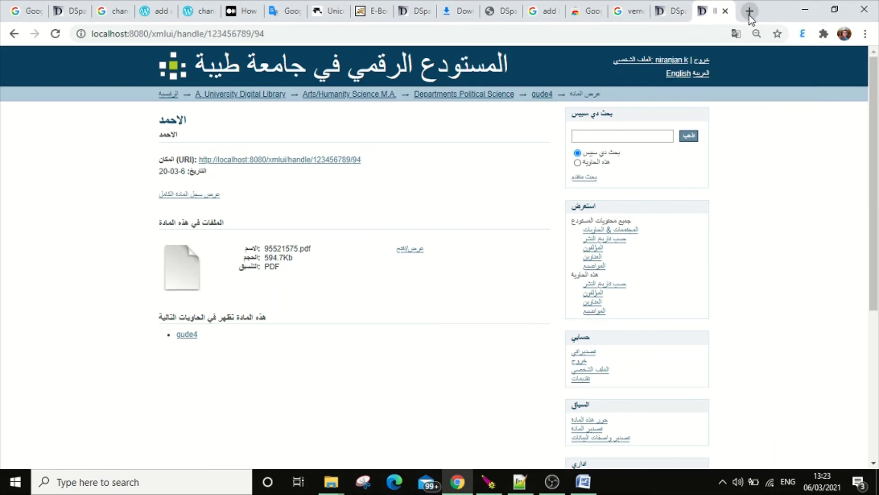
- Open google.com in a new tab and turn off the Arabic input method, discarding the transliterated text in the search field
{"action": "left_click", "coordinate": [749, 11]}
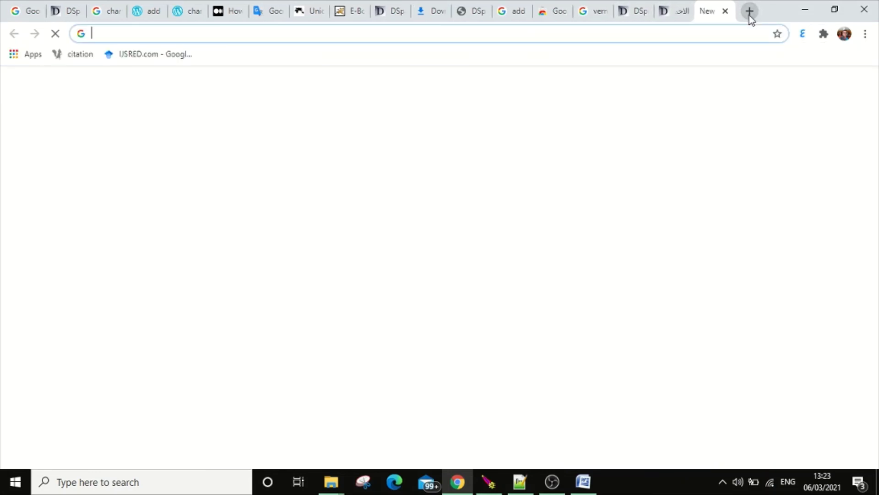
{"action": "type", "text": "google.com"}
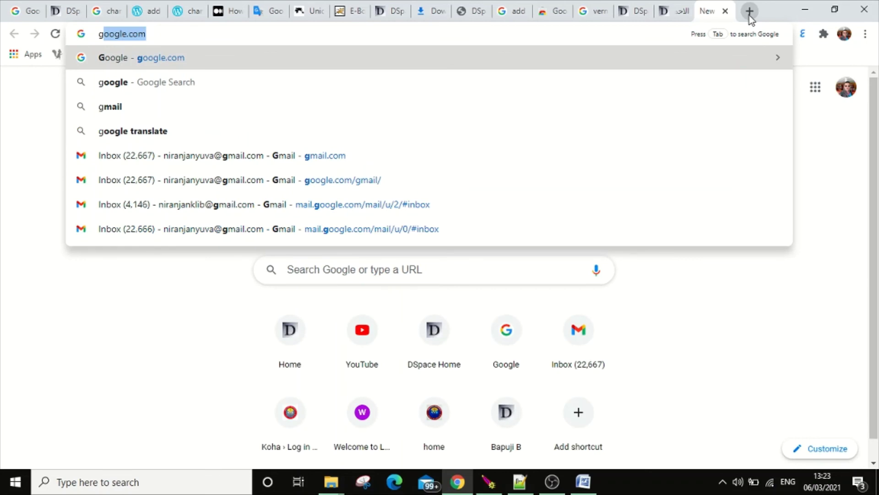
{"action": "key", "text": "Return"}
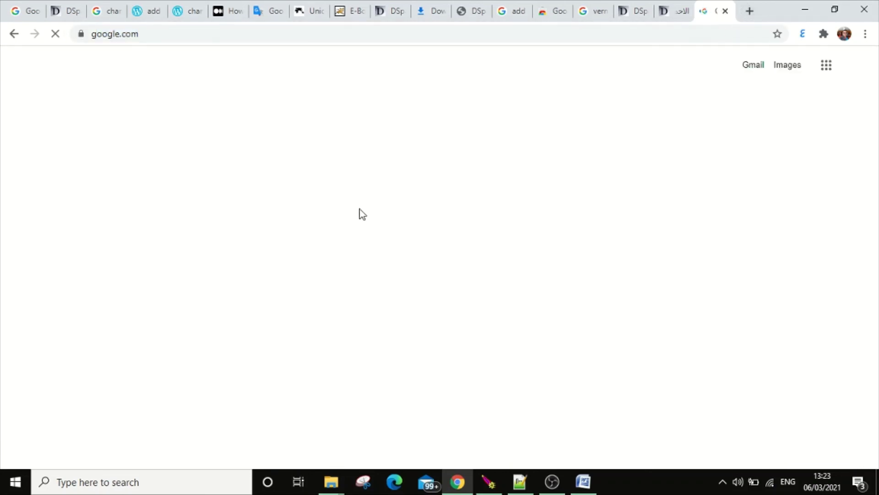
{"action": "left_click", "coordinate": [333, 180]}
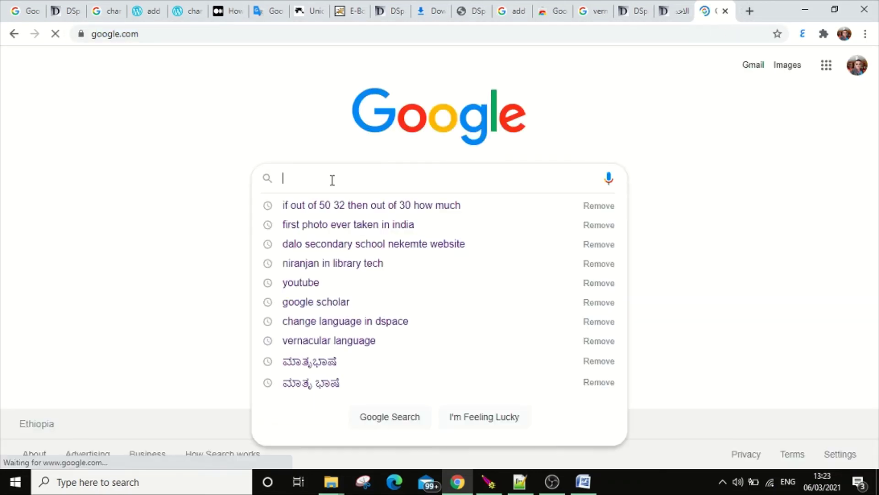
{"action": "type", "text": "goo"}
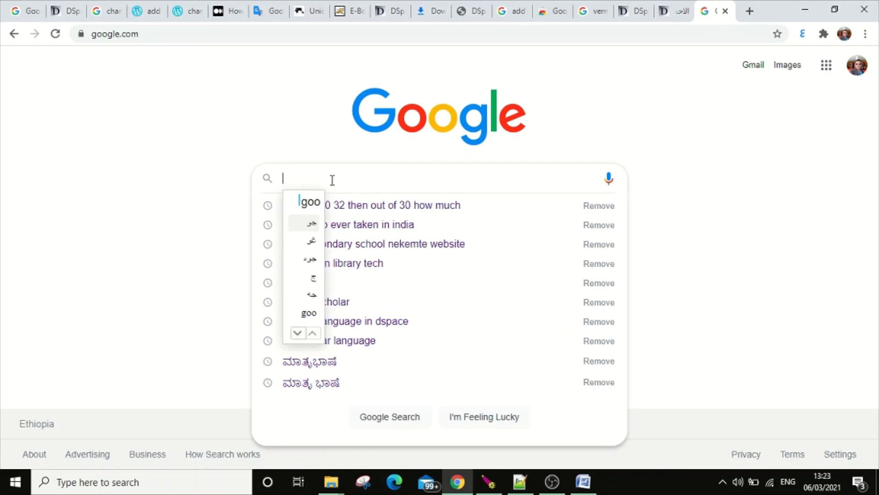
{"action": "key", "text": "Escape"}
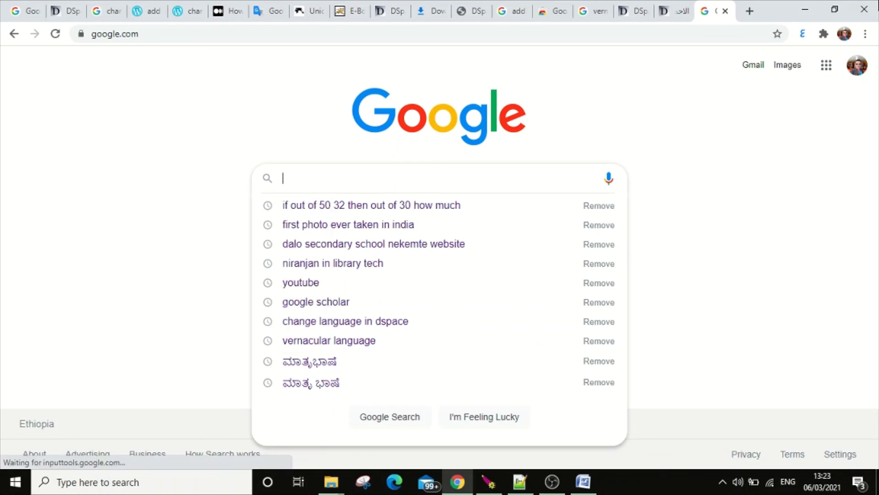
{"action": "left_click", "coordinate": [804, 34]}
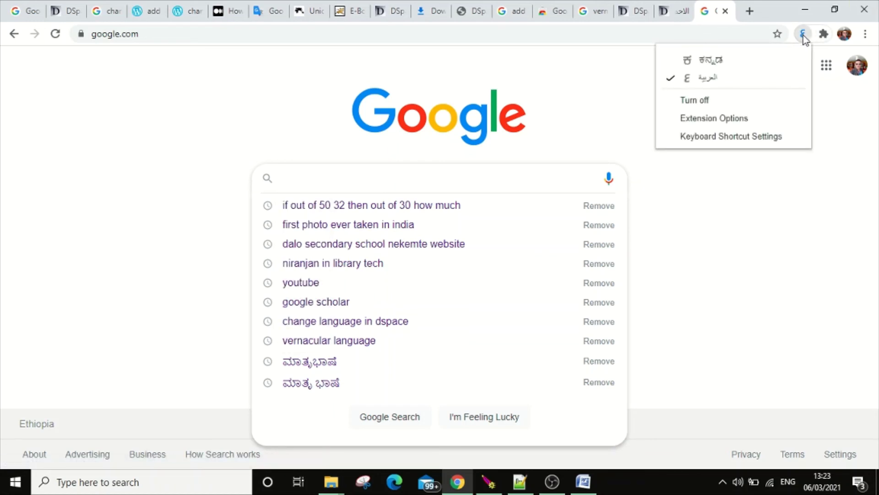
{"action": "left_click", "coordinate": [678, 82]}
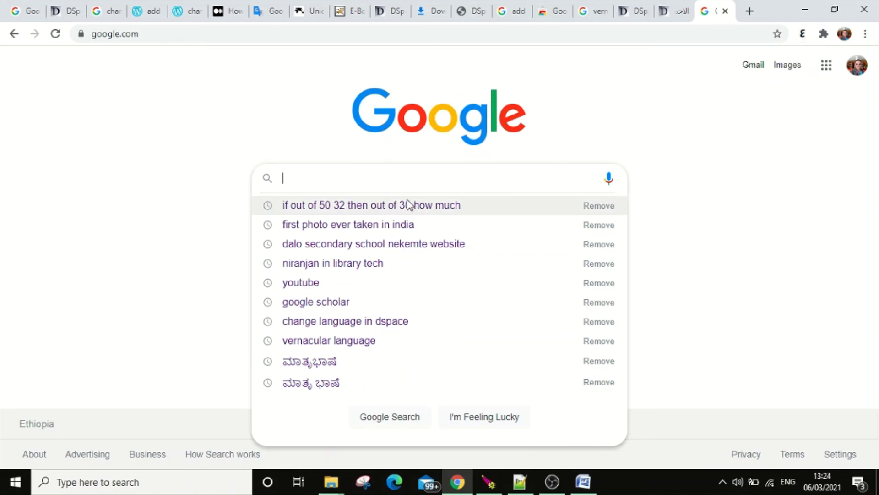
- Search Google for "google input tools" and open the Google Input Tools home page in a separate tab
{"action": "type", "text": "google"}
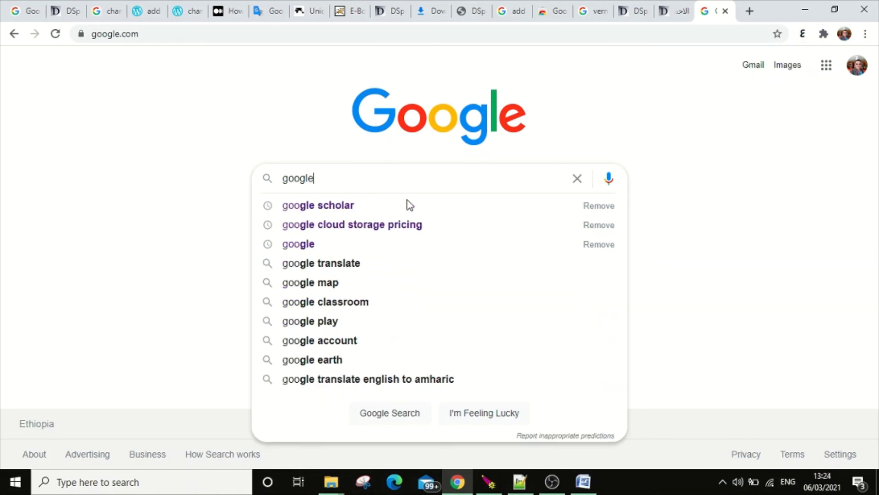
{"action": "type", "text": " input tools"}
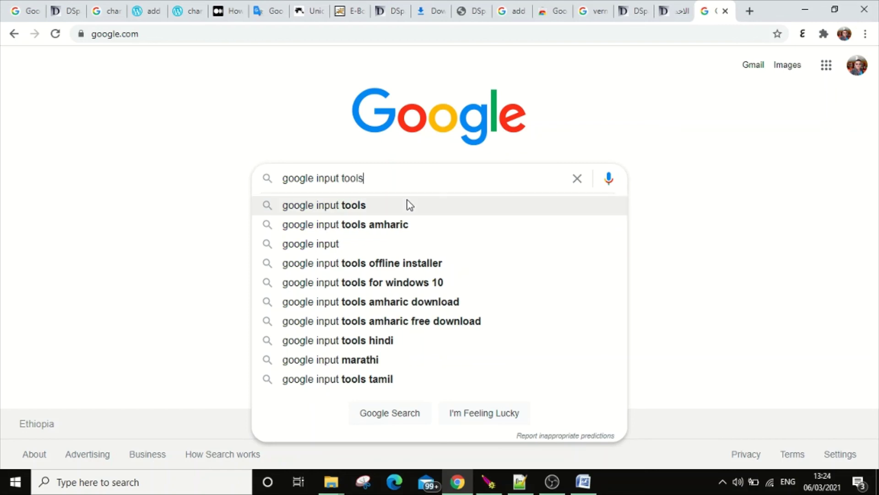
{"action": "key", "text": "Return"}
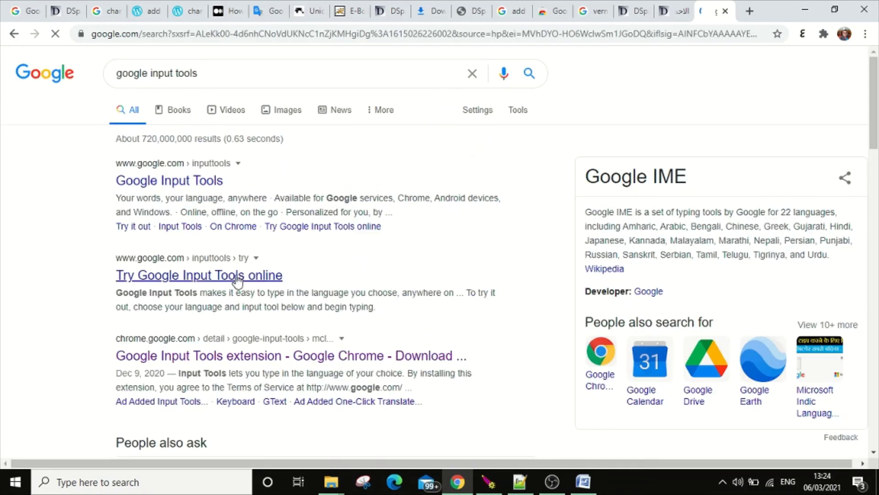
{"action": "right_click", "coordinate": [154, 179]}
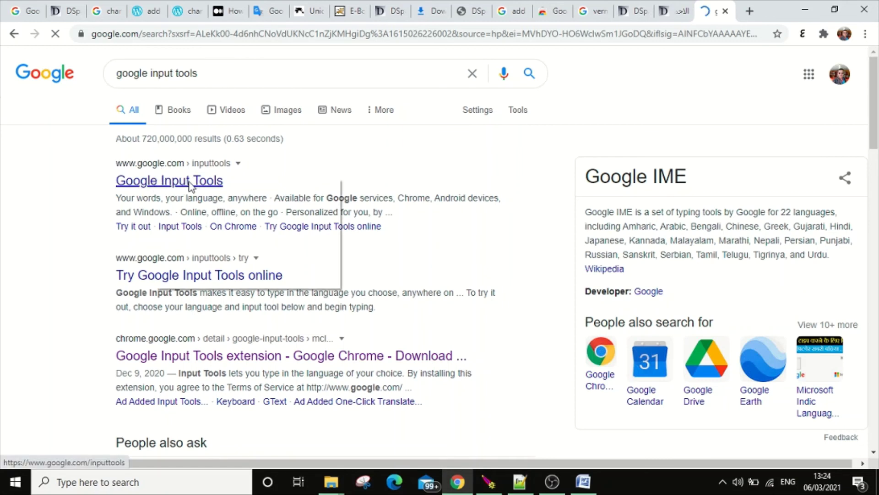
{"action": "left_click", "coordinate": [190, 185]}
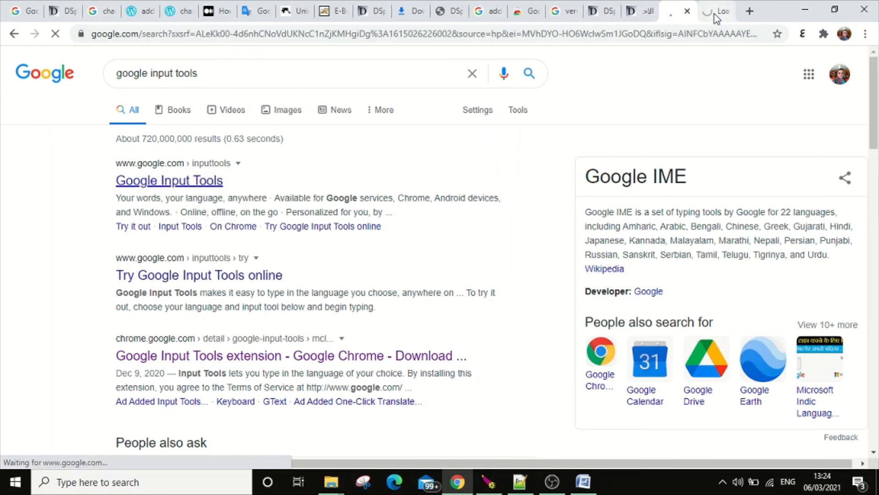
{"action": "left_click", "coordinate": [716, 15]}
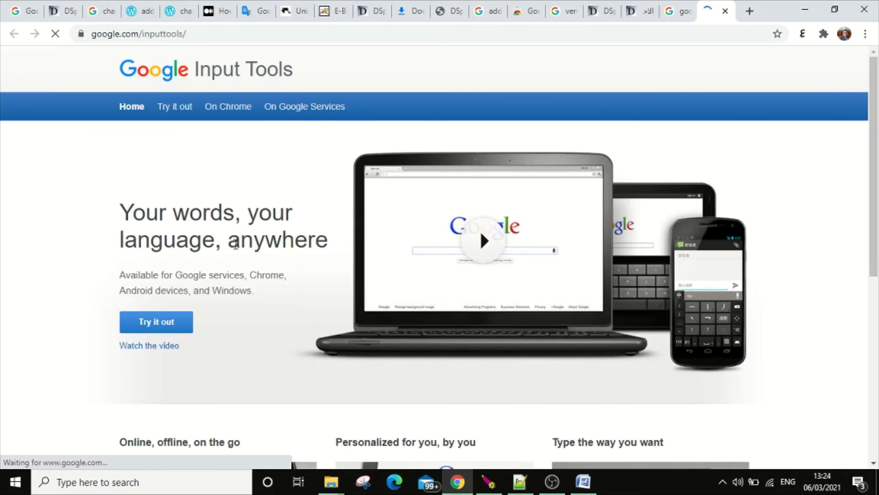
- Review the Google Input Tools home page and the extension's language choices, and return to the DSpace Repository home page
{"action": "scroll", "coordinate": [330, 260], "scroll_direction": "down", "scroll_amount": 8}
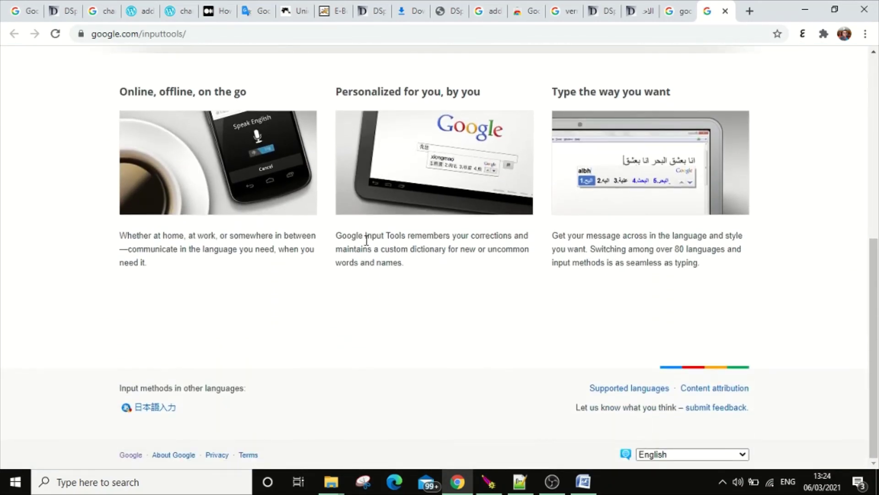
{"action": "scroll", "coordinate": [262, 304], "scroll_direction": "up", "scroll_amount": 8}
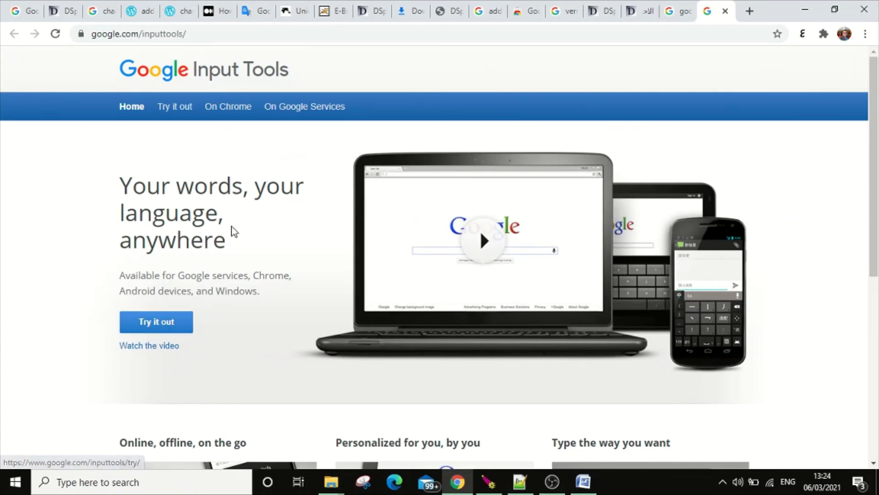
{"action": "scroll", "coordinate": [276, 281], "scroll_direction": "down", "scroll_amount": 8}
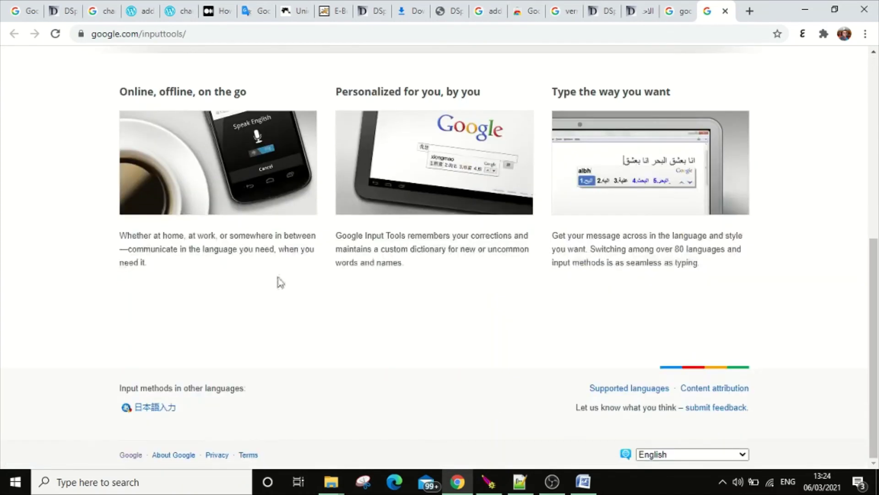
{"action": "scroll", "coordinate": [275, 298], "scroll_direction": "up", "scroll_amount": 8}
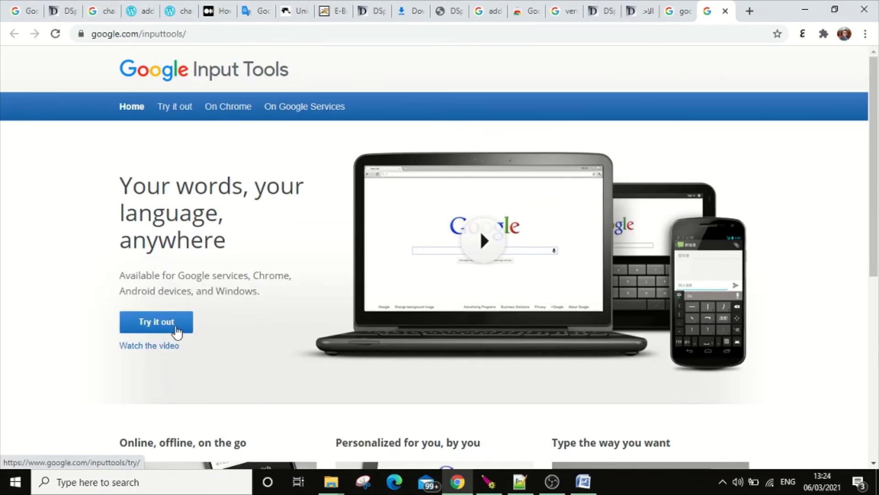
{"action": "left_click", "coordinate": [803, 34]}
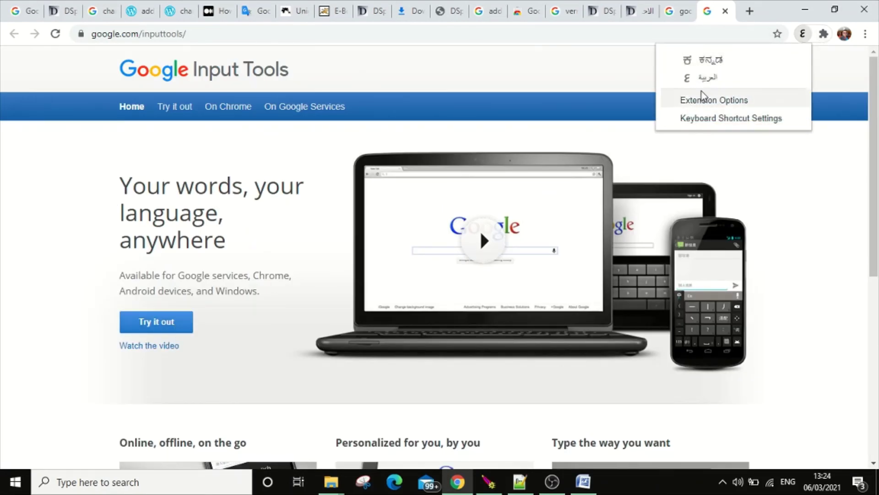
{"action": "left_click", "coordinate": [801, 224]}
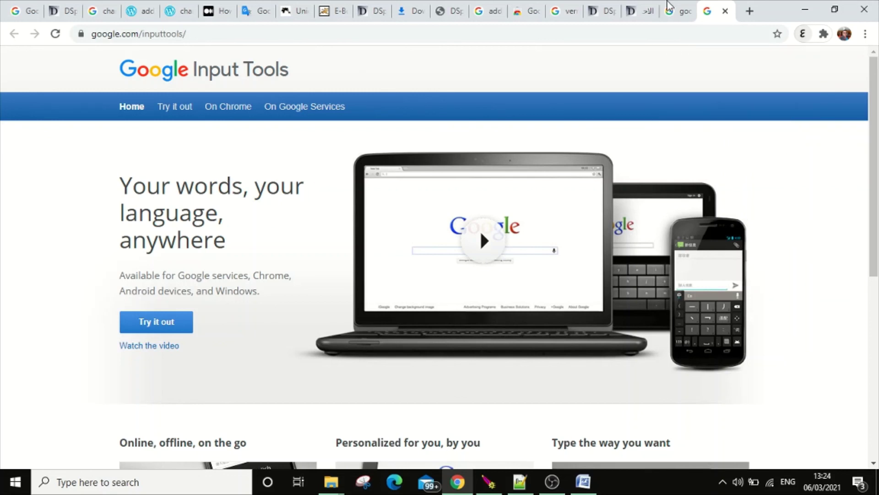
{"action": "left_click", "coordinate": [601, 11]}
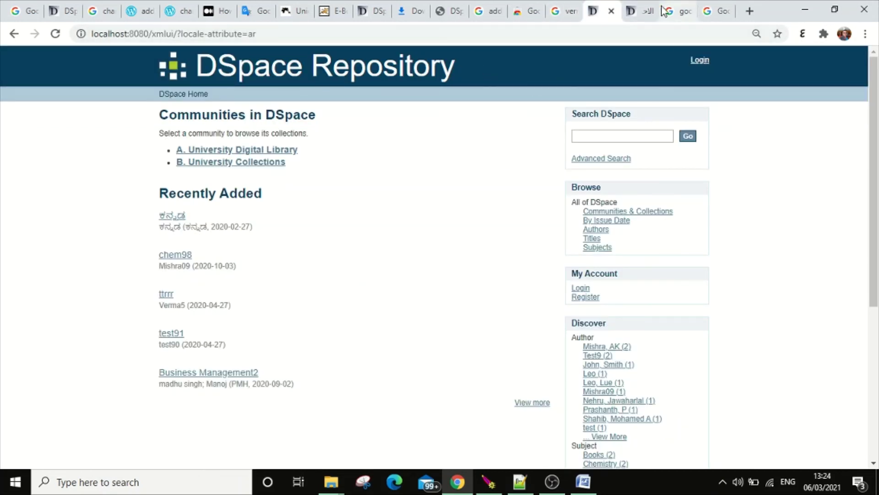
- Return to the submitted Arabic item's page and look it over down to the footer
{"action": "left_click", "coordinate": [644, 10]}
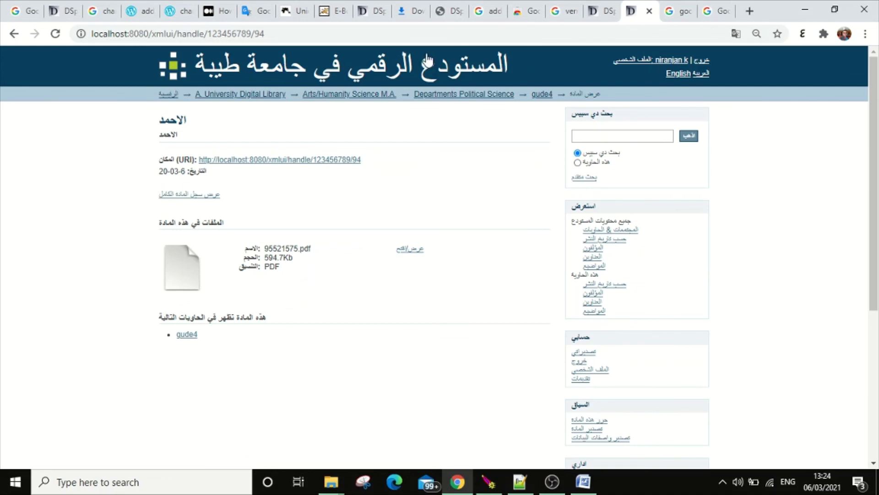
{"action": "scroll", "coordinate": [585, 290], "scroll_direction": "down", "scroll_amount": 5}
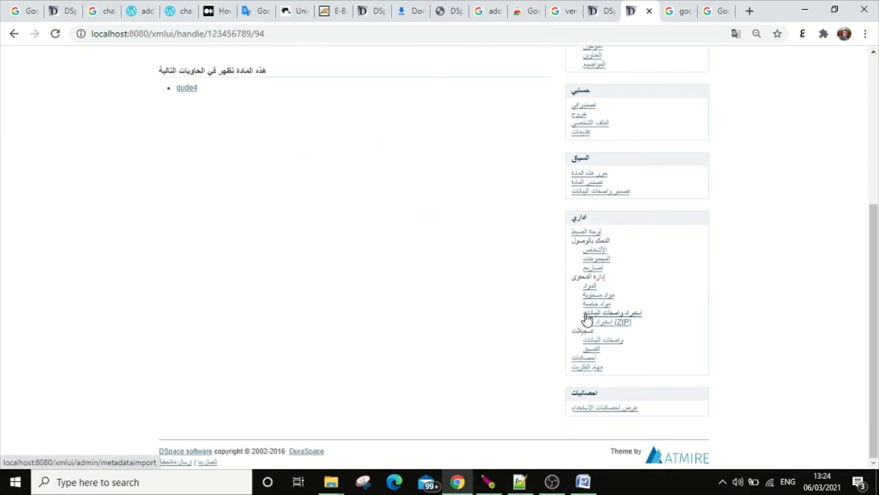
{"action": "scroll", "coordinate": [585, 320], "scroll_direction": "up", "scroll_amount": 5}
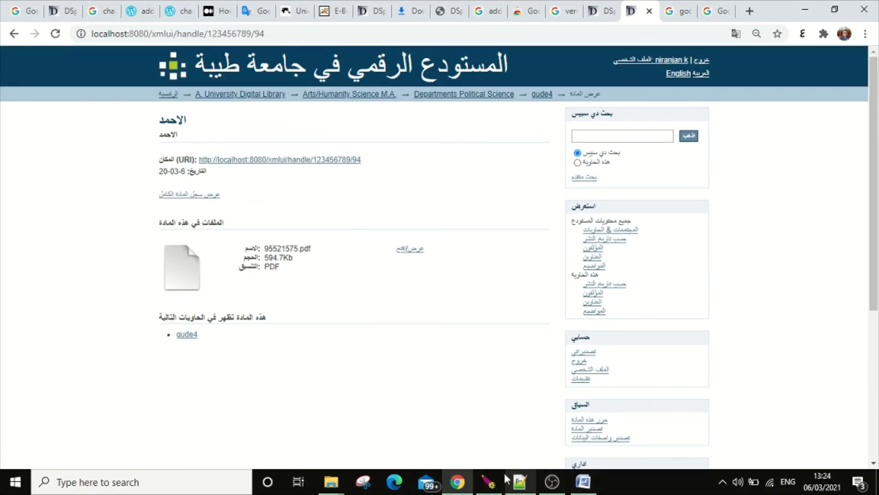
{"action": "left_click", "coordinate": [554, 482]}
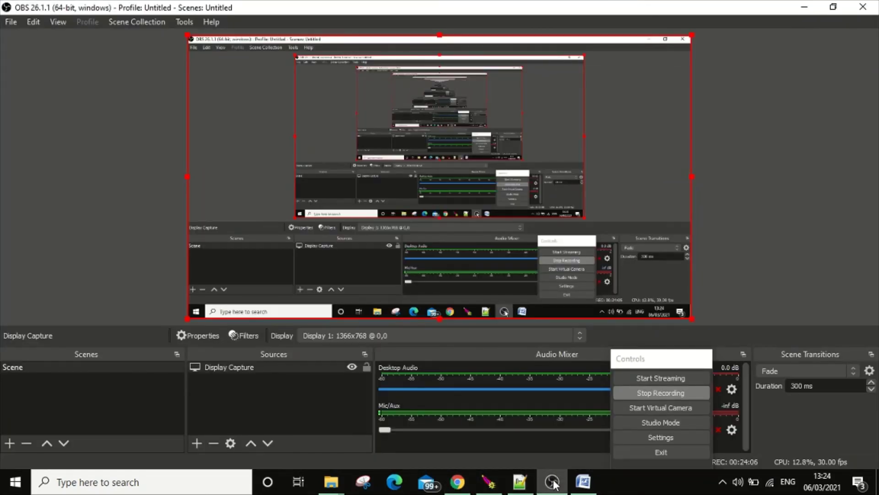
{"action": "left_click", "coordinate": [554, 483]}
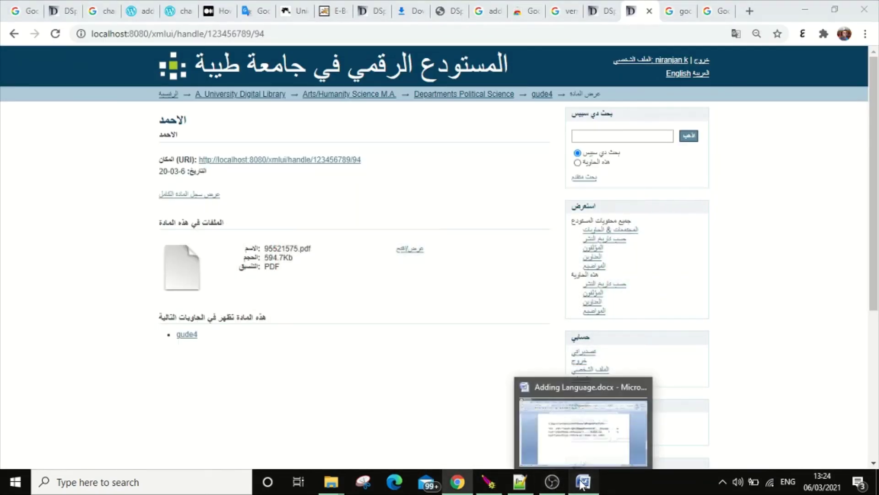
- Switch to the Adding Language.docx document in Word and add the closing line "Thank You for Watching" below the code, separated by blank space
{"action": "left_click", "coordinate": [583, 482]}
{"action": "scroll", "coordinate": [554, 304], "scroll_direction": "down", "scroll_amount": 3}
{"action": "scroll", "coordinate": [555, 304], "scroll_direction": "up", "scroll_amount": 3}
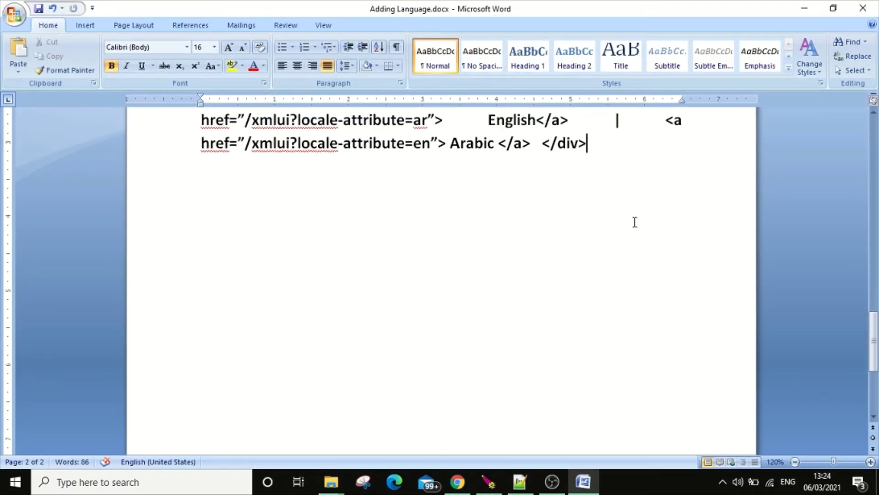
{"action": "key", "text": "Return"}
{"action": "key", "text": "Return"}
{"action": "type", "text": "Than"}
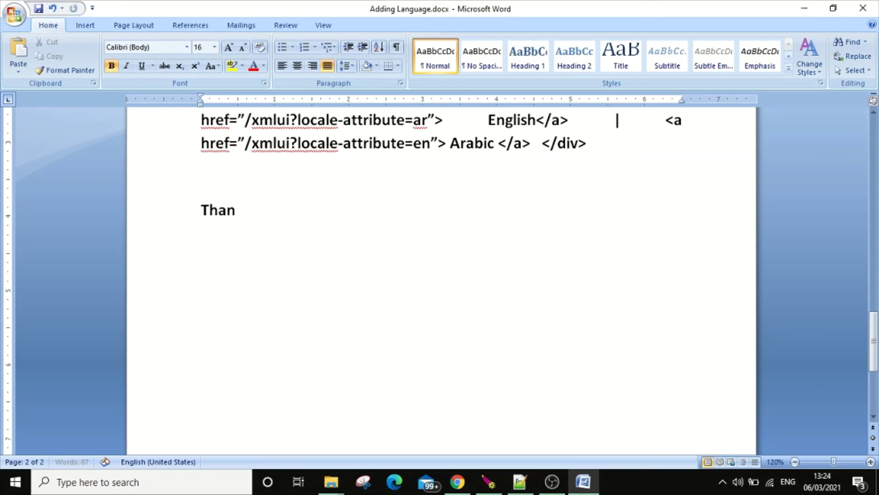
{"action": "type", "text": "k You for"}
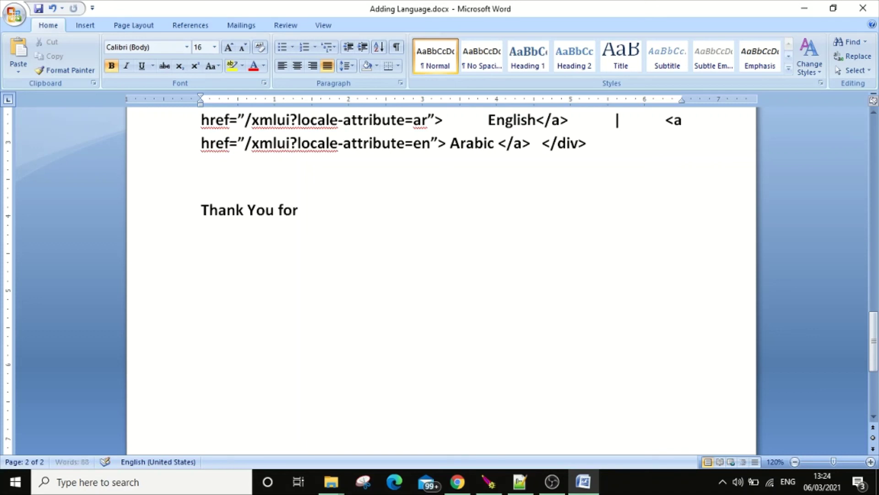
{"action": "type", "text": " Wat"}
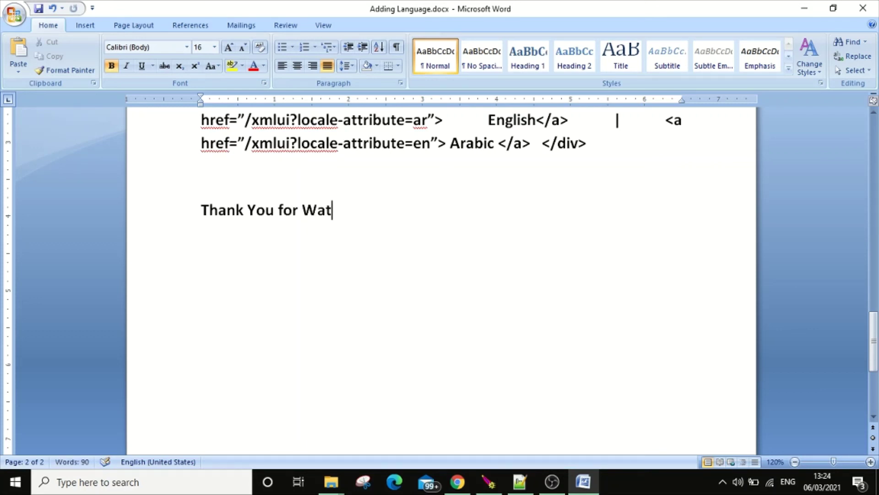
{"action": "type", "text": "ching"}
{"action": "key", "text": "Return"}
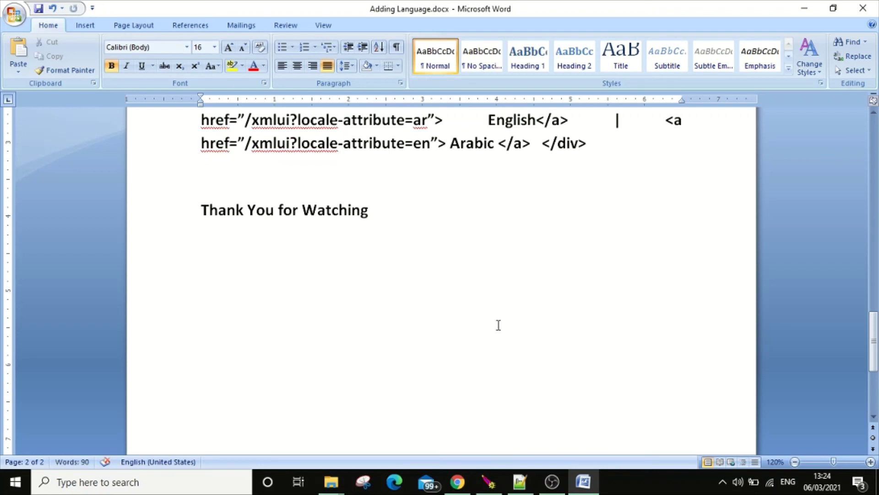
- Center the "Thank You for Watching" line and enlarge its text to font size 25
{"action": "left_click", "coordinate": [292, 207]}
{"action": "key", "text": "ctrl+e"}
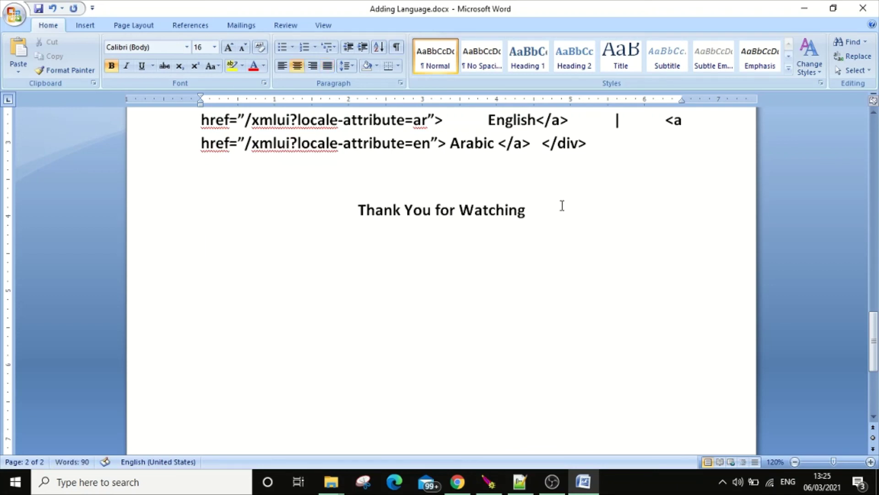
{"action": "left_click_drag", "start_coordinate": [562, 204], "coordinate": [325, 216]}
{"action": "key", "text": "ctrl+shift+period"}
{"action": "key", "text": "ctrl+shift+period"}
{"action": "key", "text": "ctrl+shift+period"}
{"action": "key", "text": "ctrl+shift+period"}
{"action": "key", "text": "ctrl+shift+period"}
{"action": "key", "text": "ctrl+shift+period"}
{"action": "key", "text": "ctrl+shift+period"}
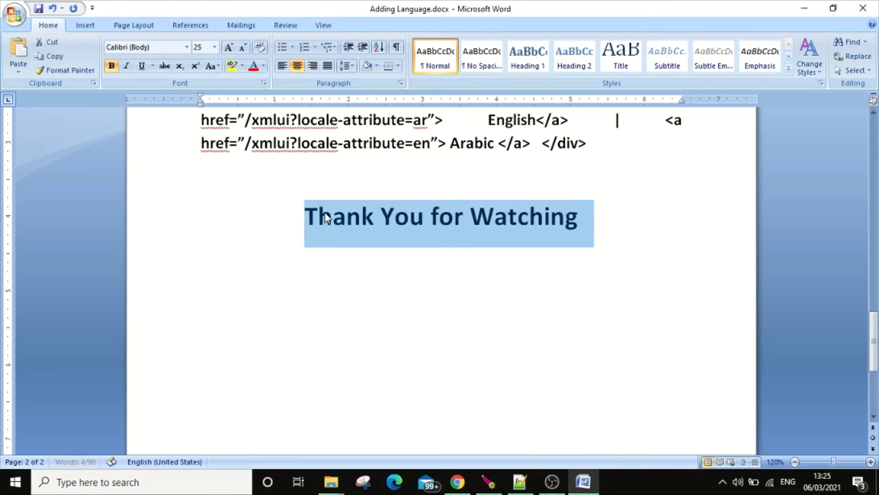